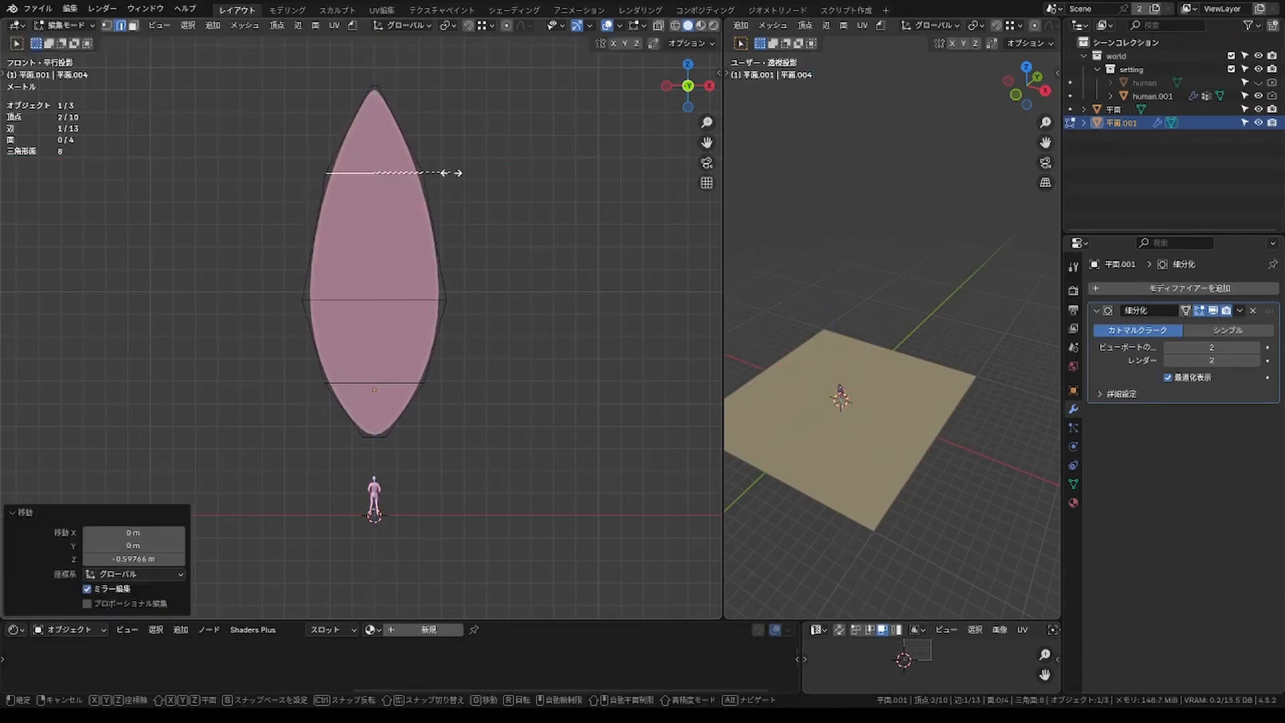
Divide the petal with three lengthwise loop cuts and bulge its centre vertex along Y using proportional editing.
key(Tab)
key(Tab)
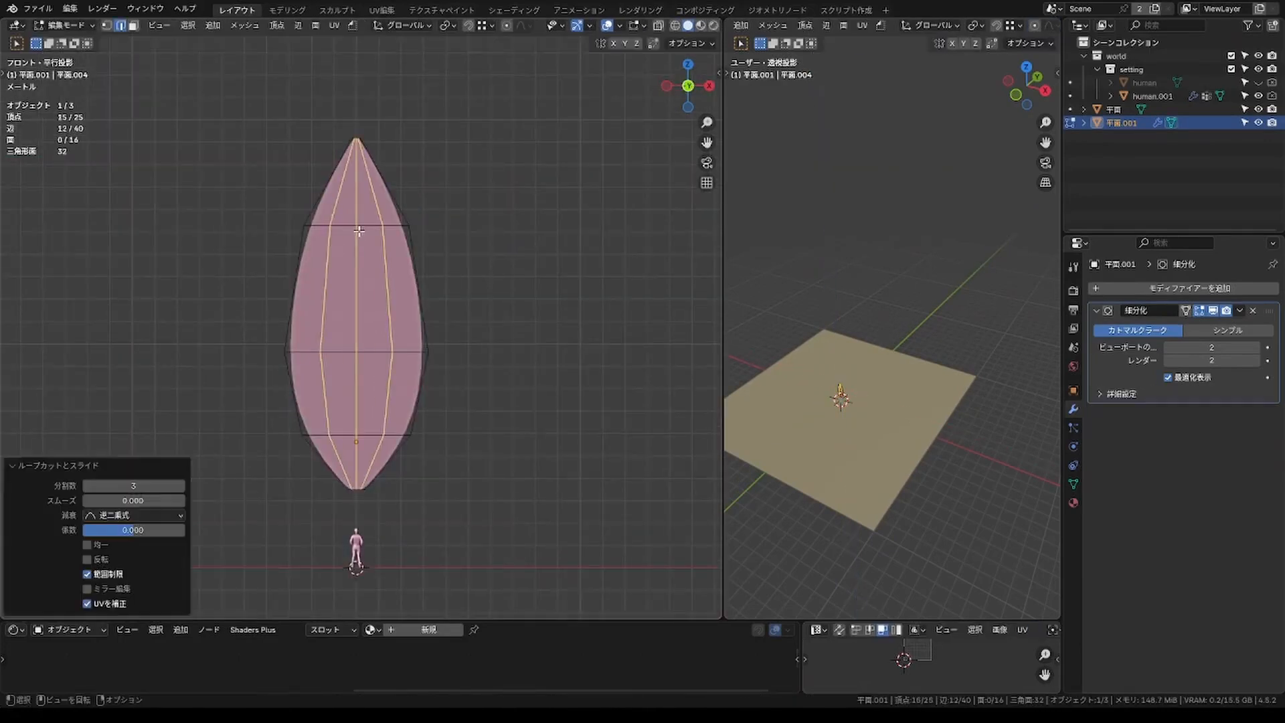
middle_drag(359, 231, 314, 259)
key(1)
click(359, 227)
shift+click(361, 339)
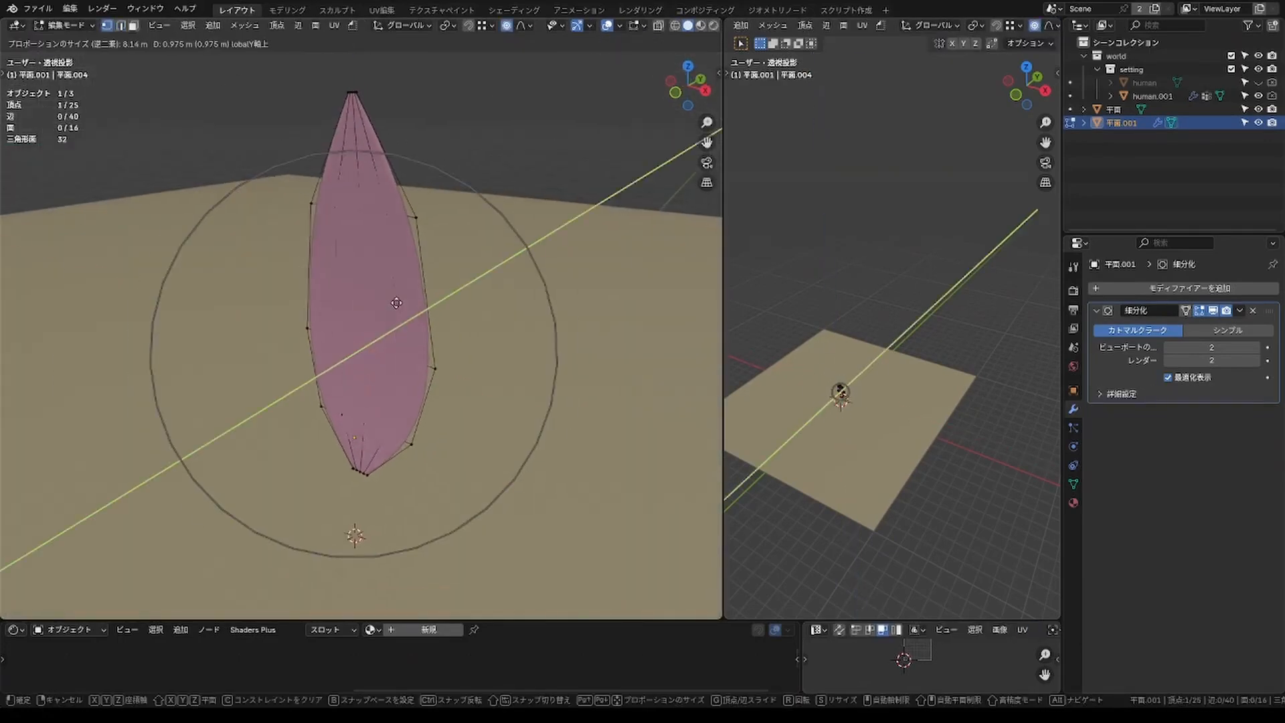
click(409, 299)
Flatten the petal's two outer edge loops to scale 0 along Y and move them about -0.74 m along Y.
middle_drag(420, 279, 349, 302)
key(2)
alt+click(424, 291)
alt+shift+click(324, 295)
key(g)
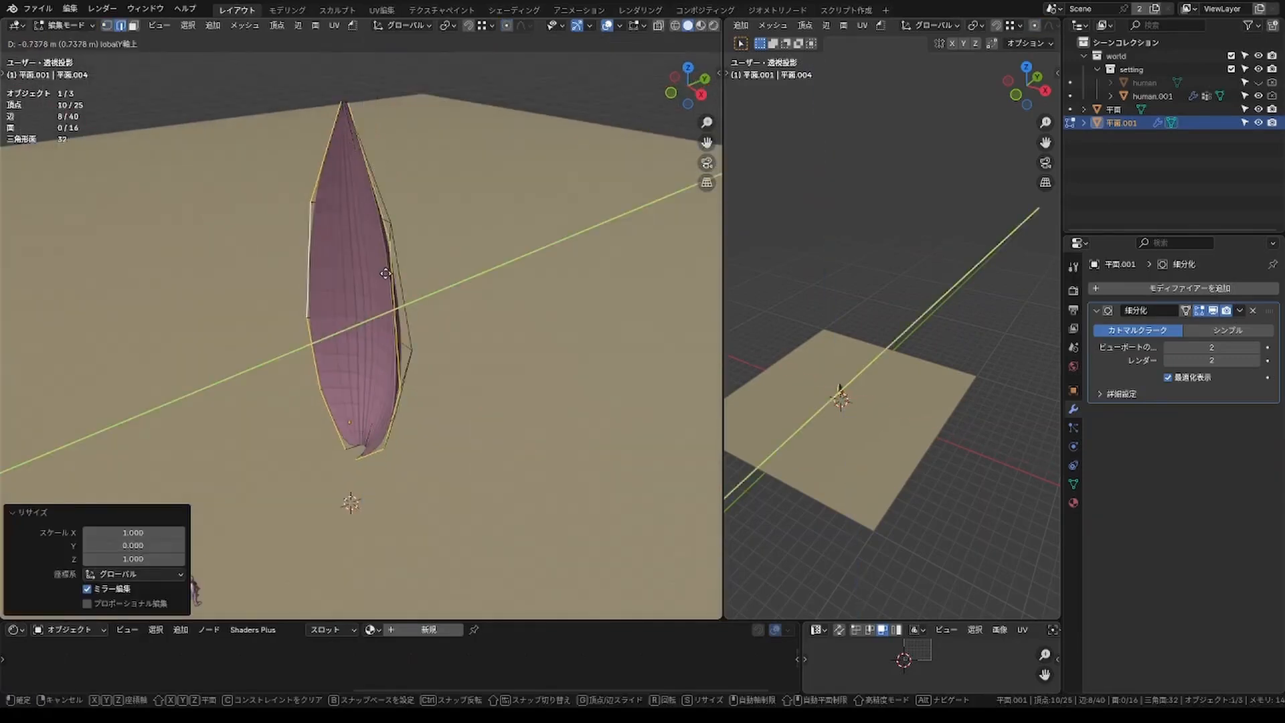
click(385, 273)
Scale the petal's intermediate lengthwise loops to 0.727 along Y and shift them about -0.34 m along Y.
key(KP_7)
key(s)
key(y)
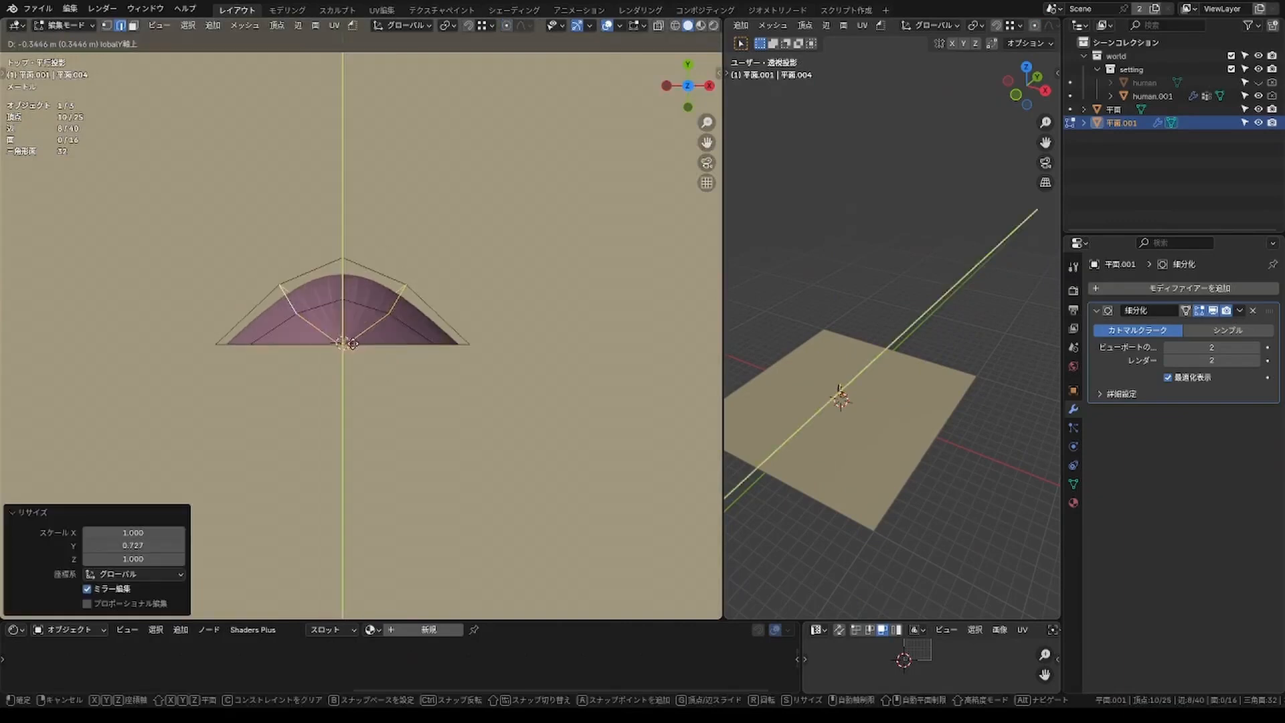
click(353, 345)
Shade the petal smooth by angle at 30°.
key(Tab)
middle_drag(350, 442, 571, 312)
right_click(302, 368)
click(304, 368)
Refine the petal outline in front view by moving a vertex along Z and sliding a symmetric vertex pair.
key(Tab)
key(1)
scroll(364, 232, up, 5)
key(KP_1)
key(g)
key(z)
click(365, 208)
click(290, 203)
shift+click(393, 203)
key(g)
key(g)
key(Tab)
Shape the petal's base by shifting its two inner bottom vertices along Y in several small adjustments.
key(Tab)
click(403, 405)
shift+click(416, 445)
key(g)
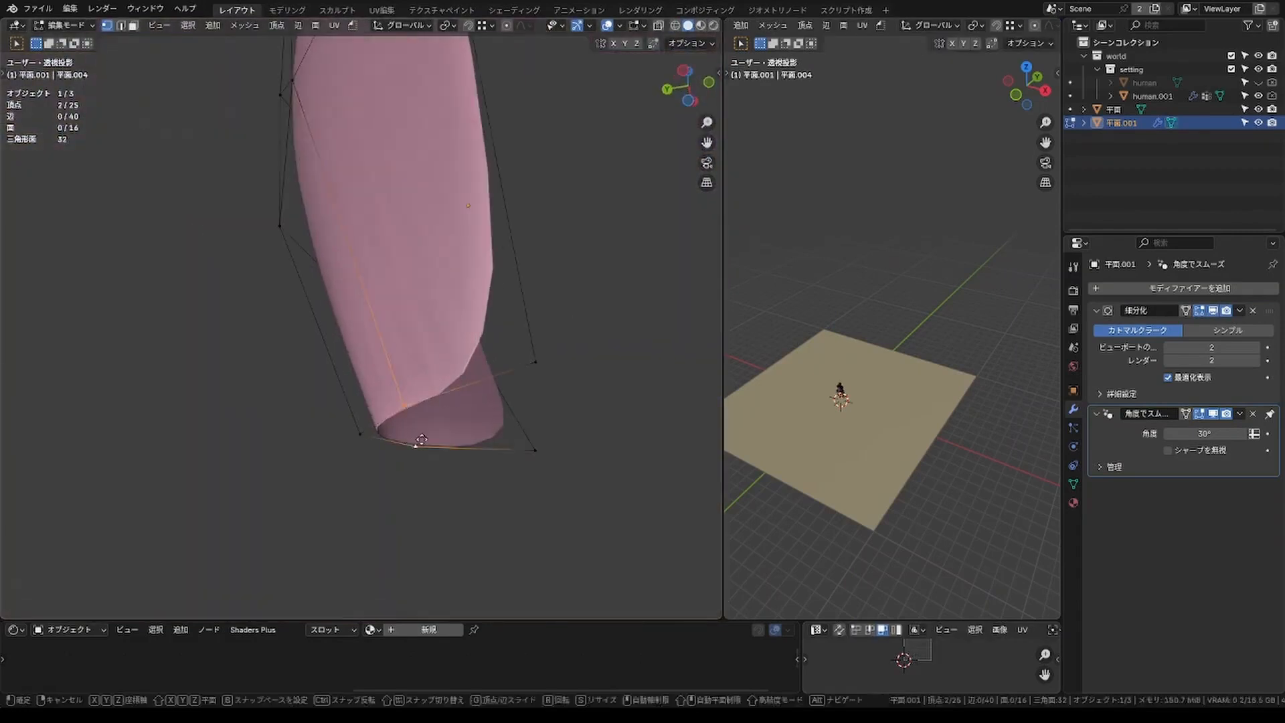
click(423, 439)
key(g)
key(y)
click(445, 429)
key(g)
key(y)
click(462, 428)
middle_drag(461, 429, 415, 493)
scroll(416, 494, up, 3)
key(g)
key(y)
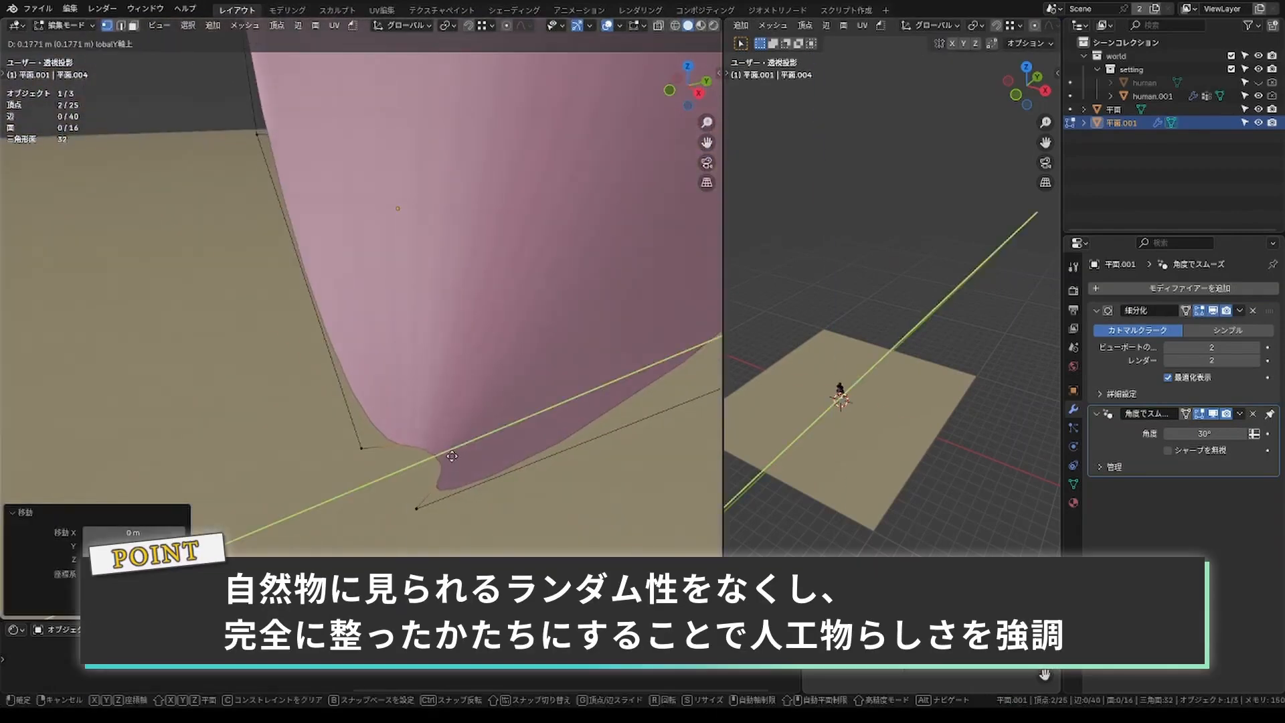
click(452, 455)
Adjust the vertices at the petal's tip in wireframe side view.
scroll(454, 339, down, 5)
key(KP_3)
scroll(388, 199, up, 3)
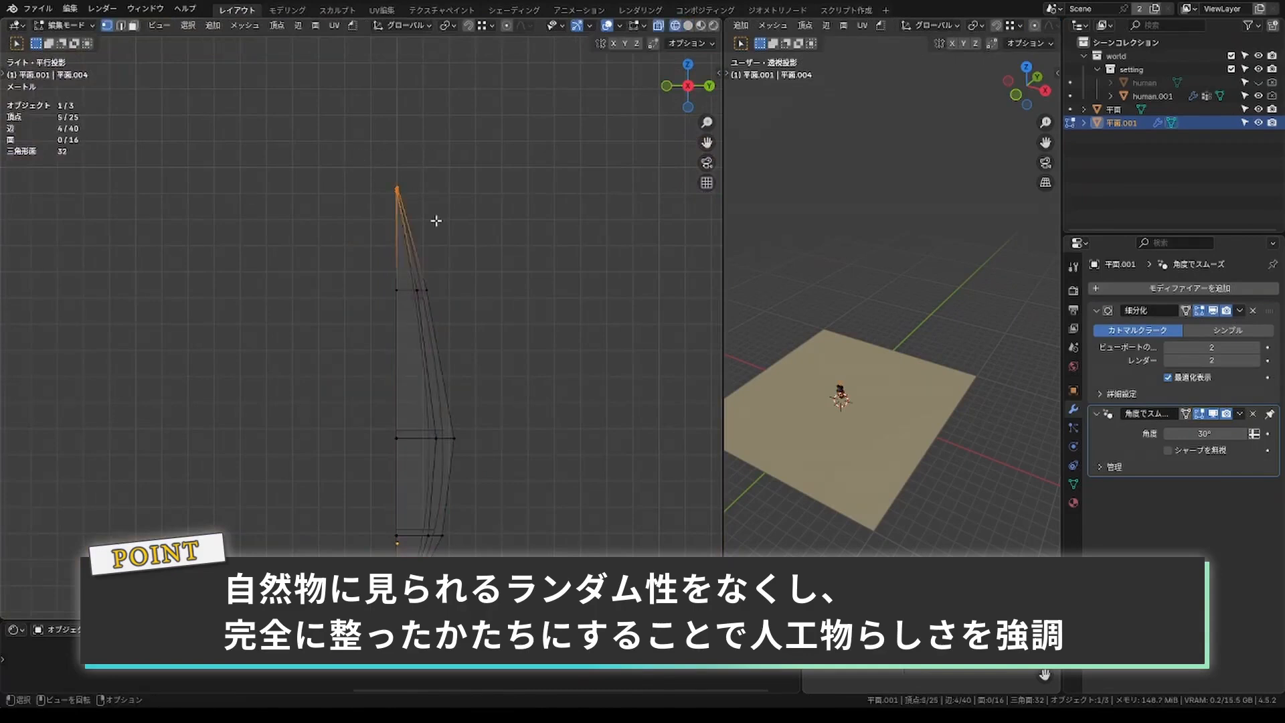
click(483, 305)
scroll(448, 344, down, 3)
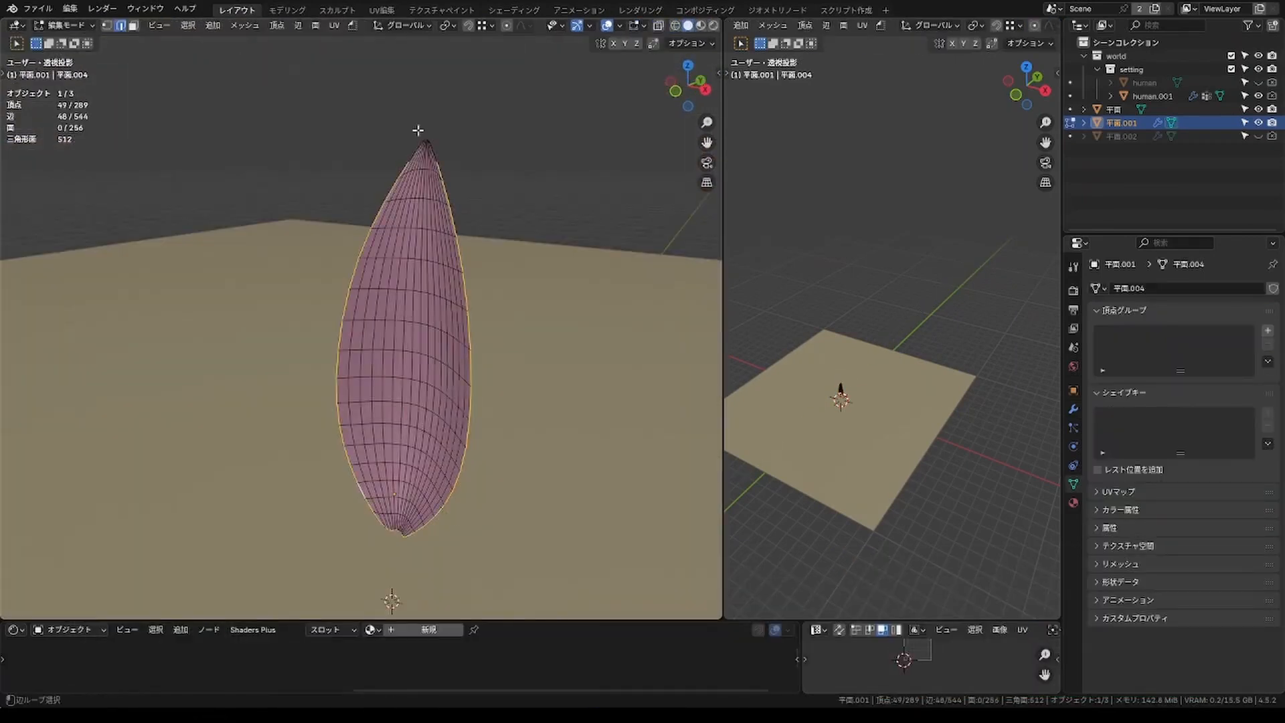
Duplicate the petal's outline edges and separate them into their own object.
key(shift+d)
right_click(417, 131)
key(p)
key(s)
key(Tab)
Duplicate the petal's inner lengthwise edge loops and separate them into another object.
click(411, 249)
key(Tab)
alt+click(413, 273)
scroll(412, 281, up, 1)
middle_drag(410, 284, 471, 257)
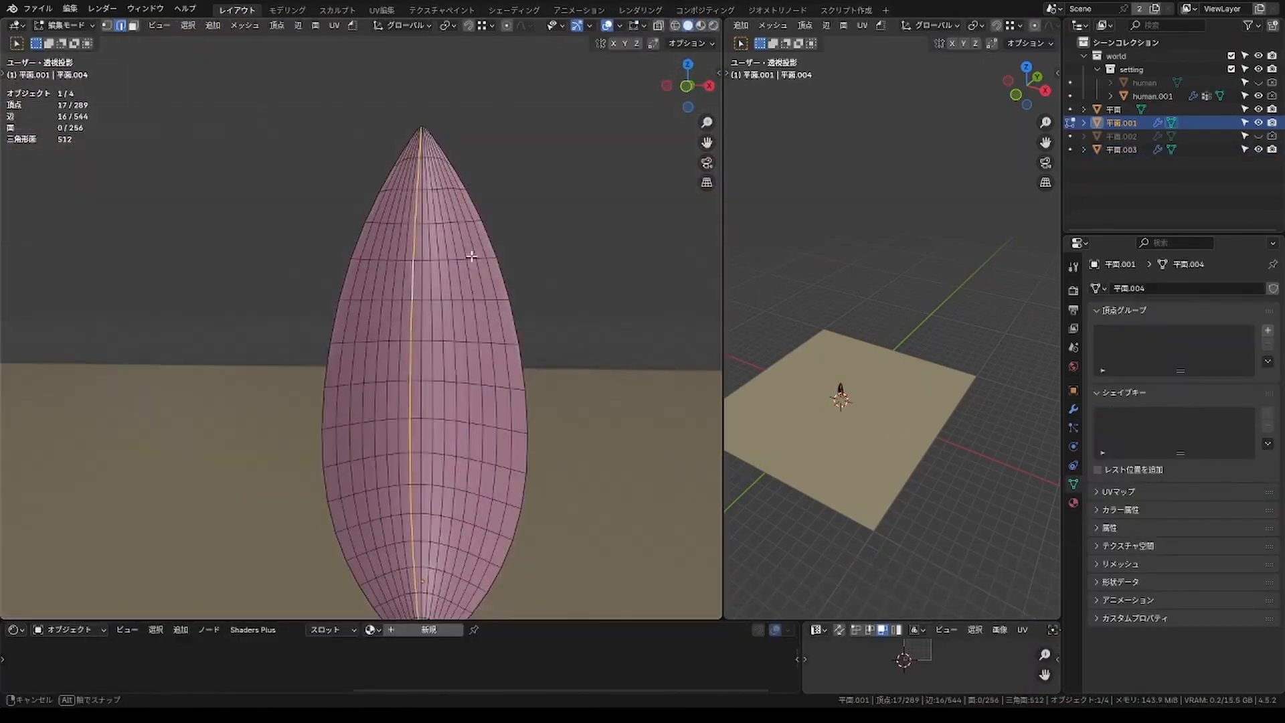
alt+shift+click(369, 330)
mouse_move(402, 318)
middle_down()
mouse_move(408, 327)
mouse_move(381, 325)
middle_up()
key(shift+d)
right_click(380, 325)
key(p)
key(s)
key(Tab)
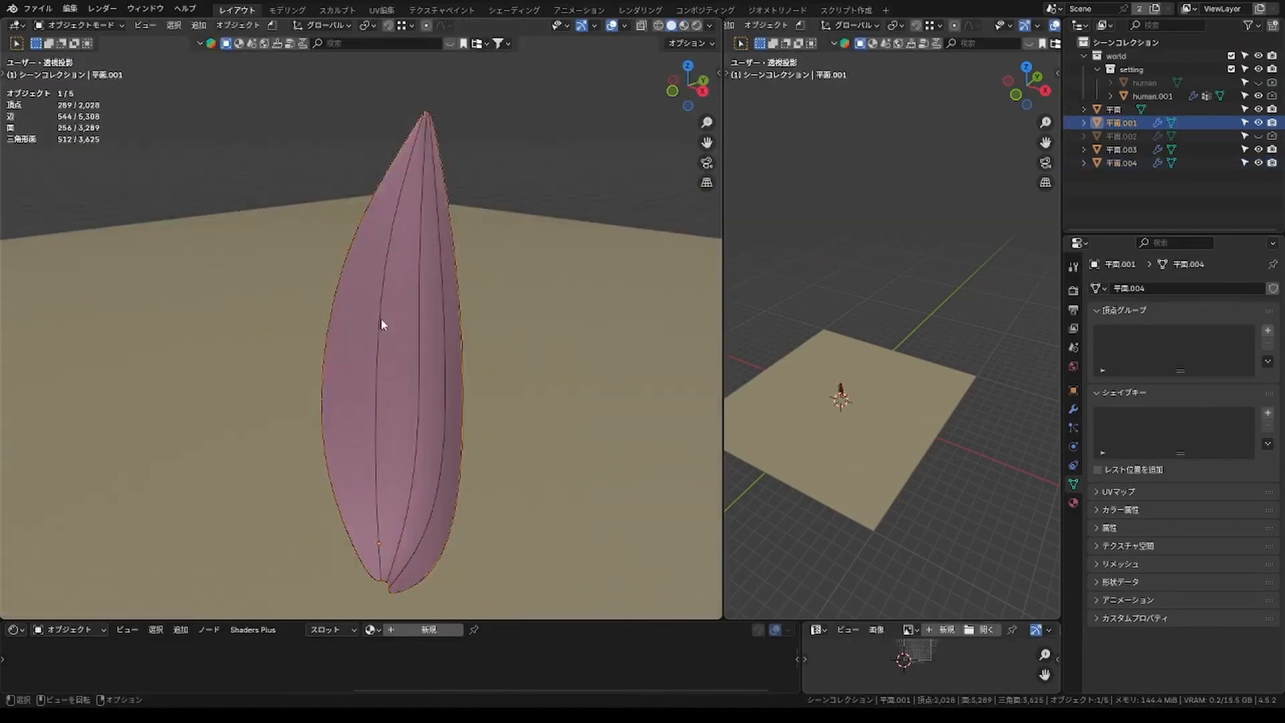
Join the separated outline and inner edge objects and convert the result to a curve.
key(ctrl+j)
right_click(445, 156)
click(535, 129)
Give the trim curve a round bevel with 0.05 m depth and a preview resolution of 3.
drag(1211, 645, 1227, 645)
scroll(456, 150, up, 6)
scroll(456, 151, down, 4)
middle_drag(399, 214, 463, 231)
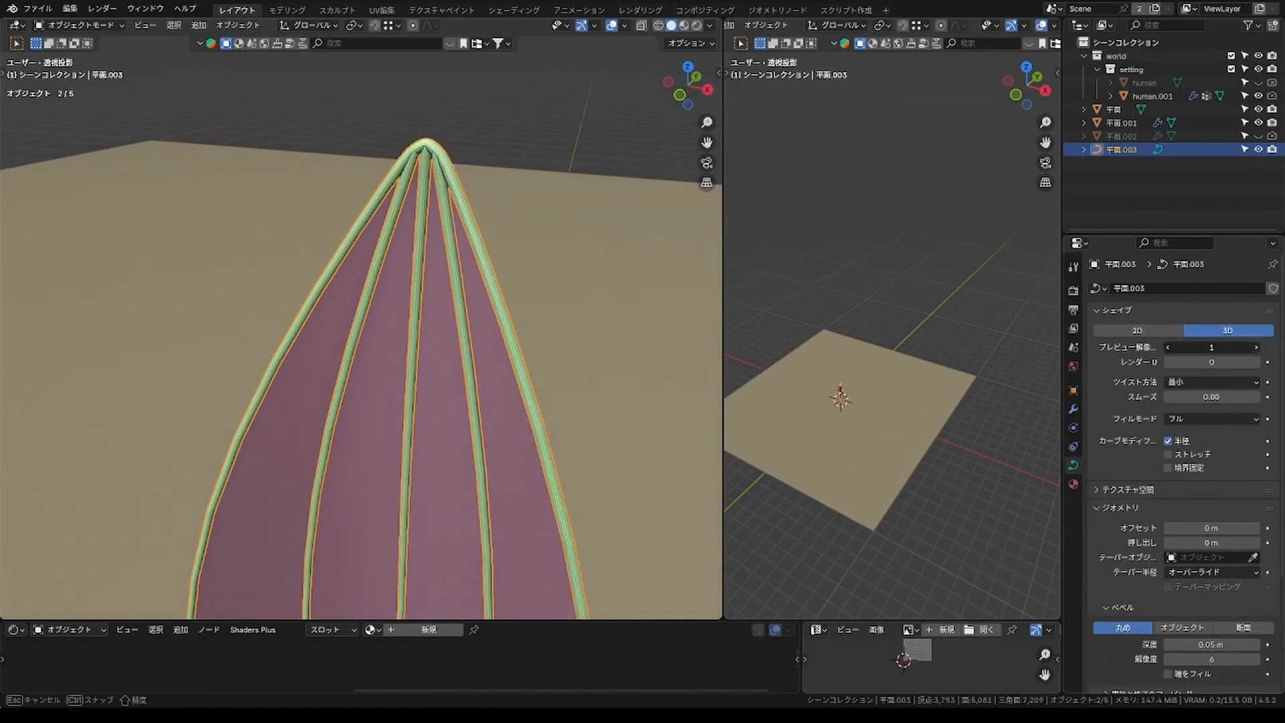
drag(1211, 347, 1220, 348)
Change the trim curve's spline and handle types so that the moulding bends smoothly.
key(Tab)
right_click(423, 285)
click(475, 534)
right_click(472, 519)
click(522, 534)
right_click(513, 514)
click(476, 571)
right_click(427, 169)
click(376, 141)
Select the three inner lengthwise splines of the trim and adjust their radius with Shrink/Fatten.
key(Tab)
mouse_move(401, 201)
middle_down()
mouse_move(425, 241)
mouse_move(452, 204)
middle_up()
click(460, 212)
key(ctrl+l)
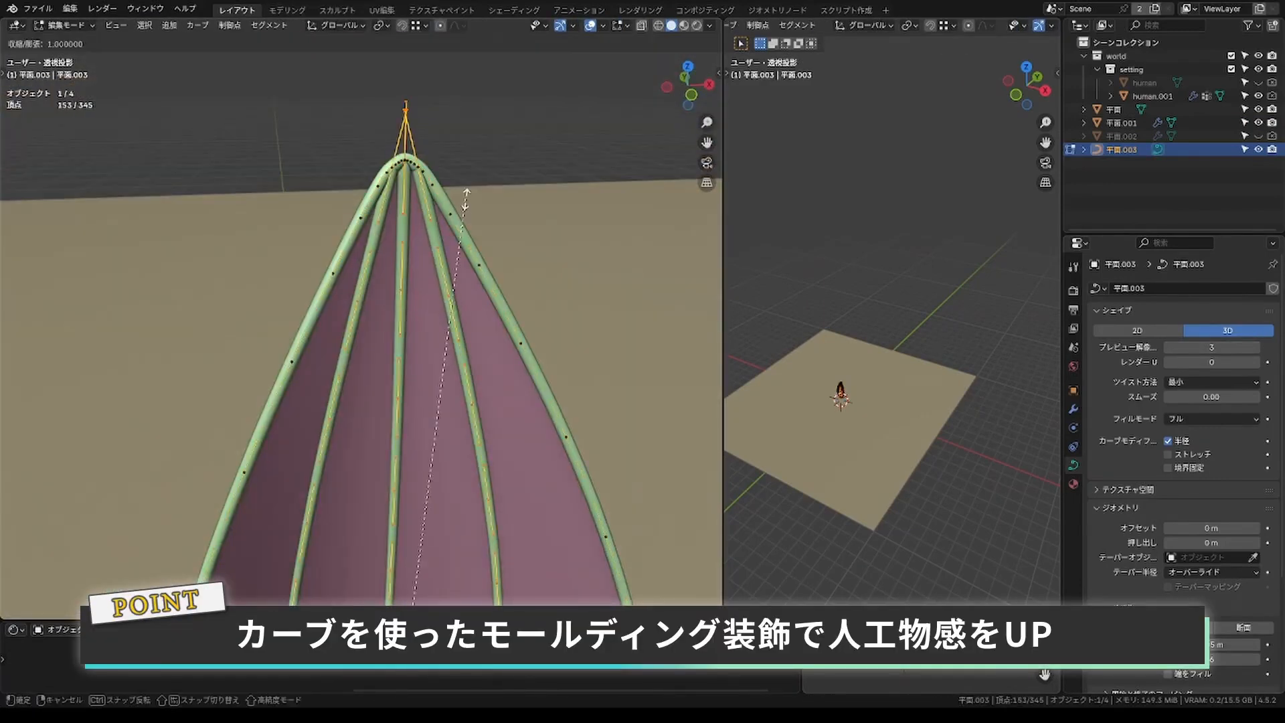
click(415, 307)
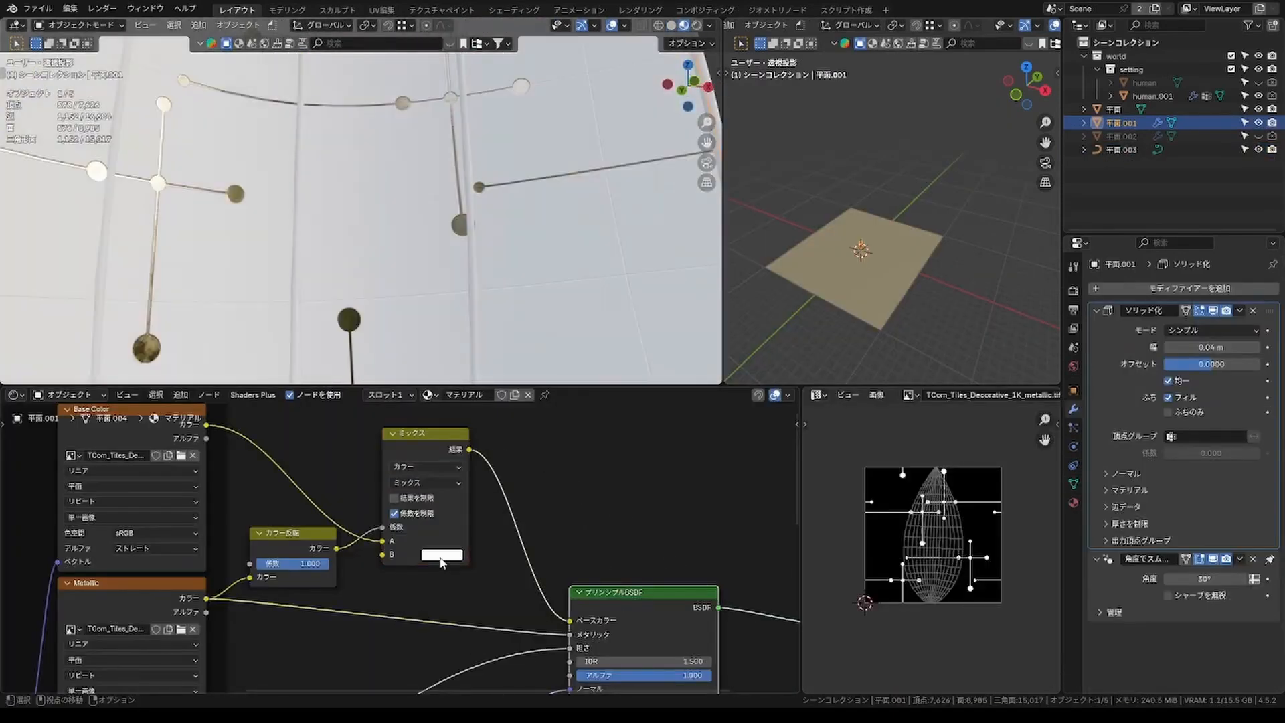
Give the petal a grey-to-pink gradient using the Mix blend mode, a pink second colour and a wider color ramp.
click(440, 554)
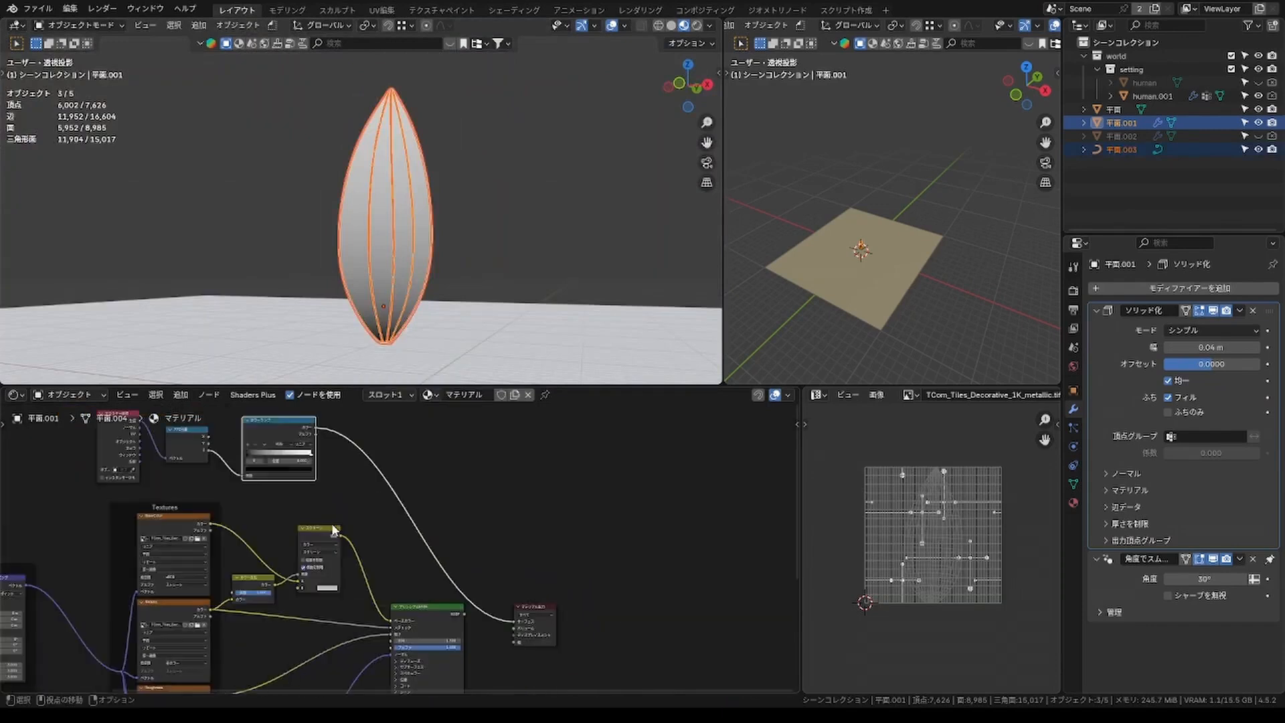
scroll(333, 530, up, 4)
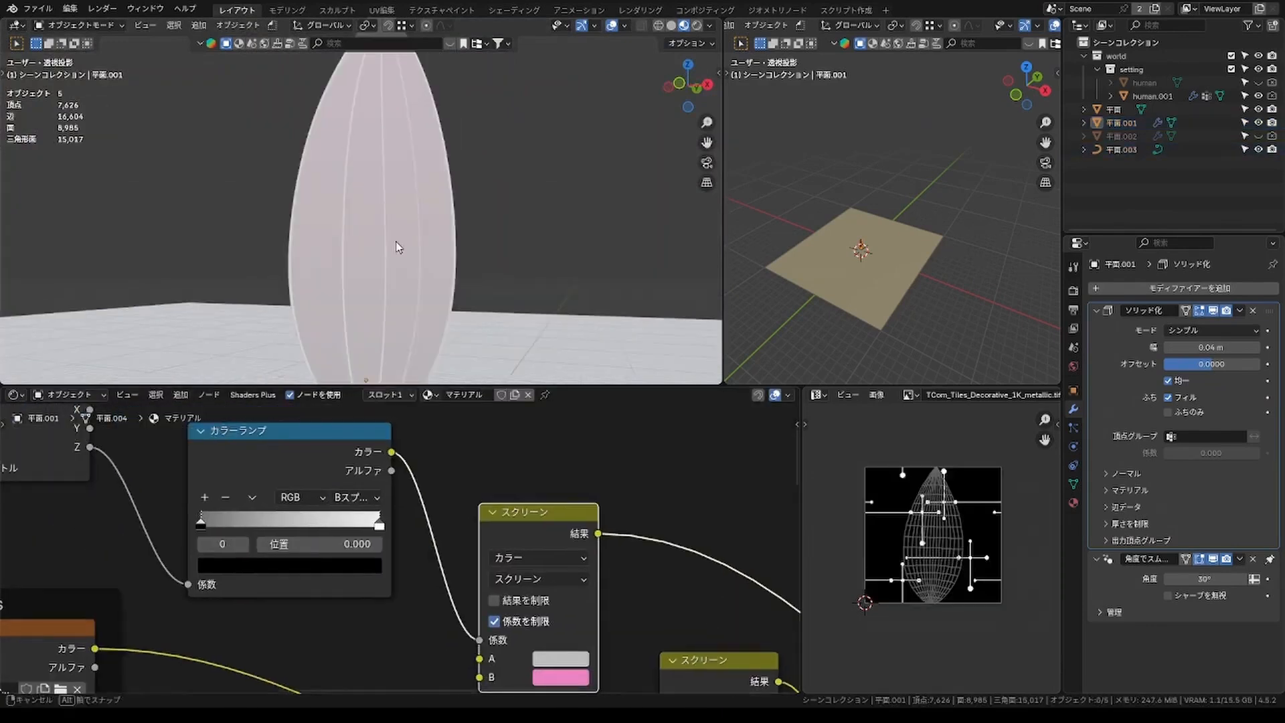
click(561, 677)
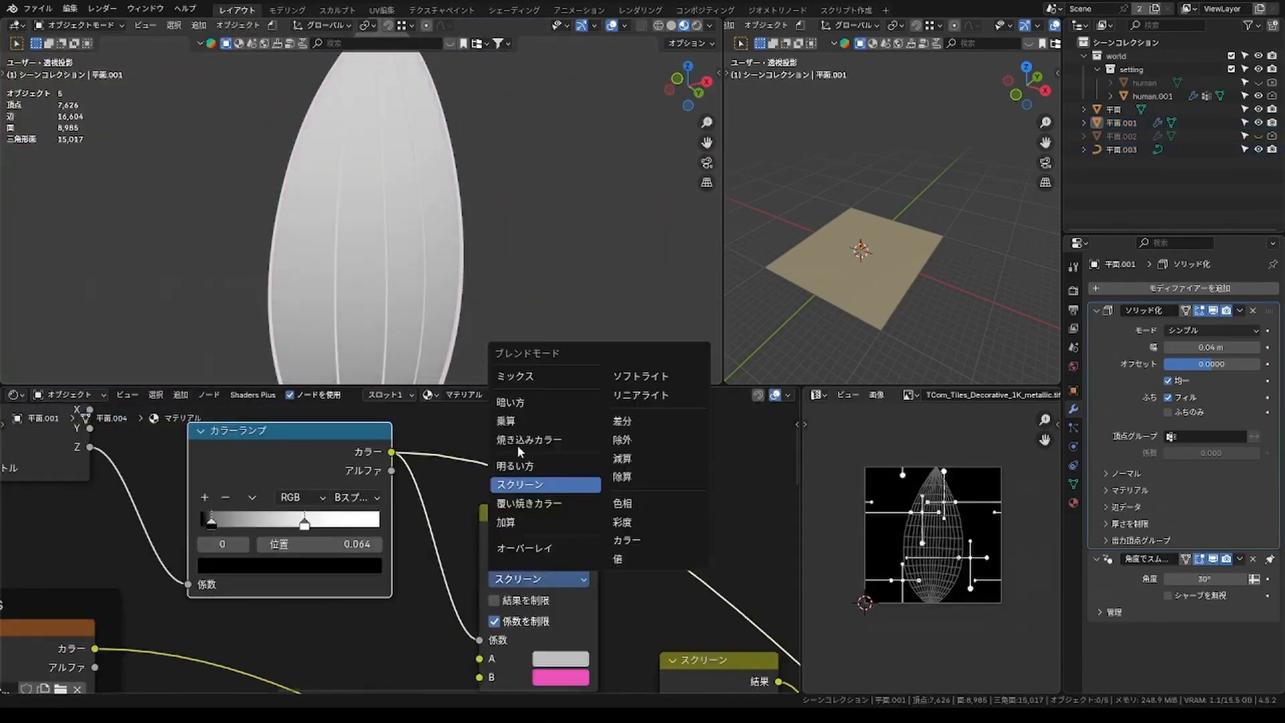
click(515, 377)
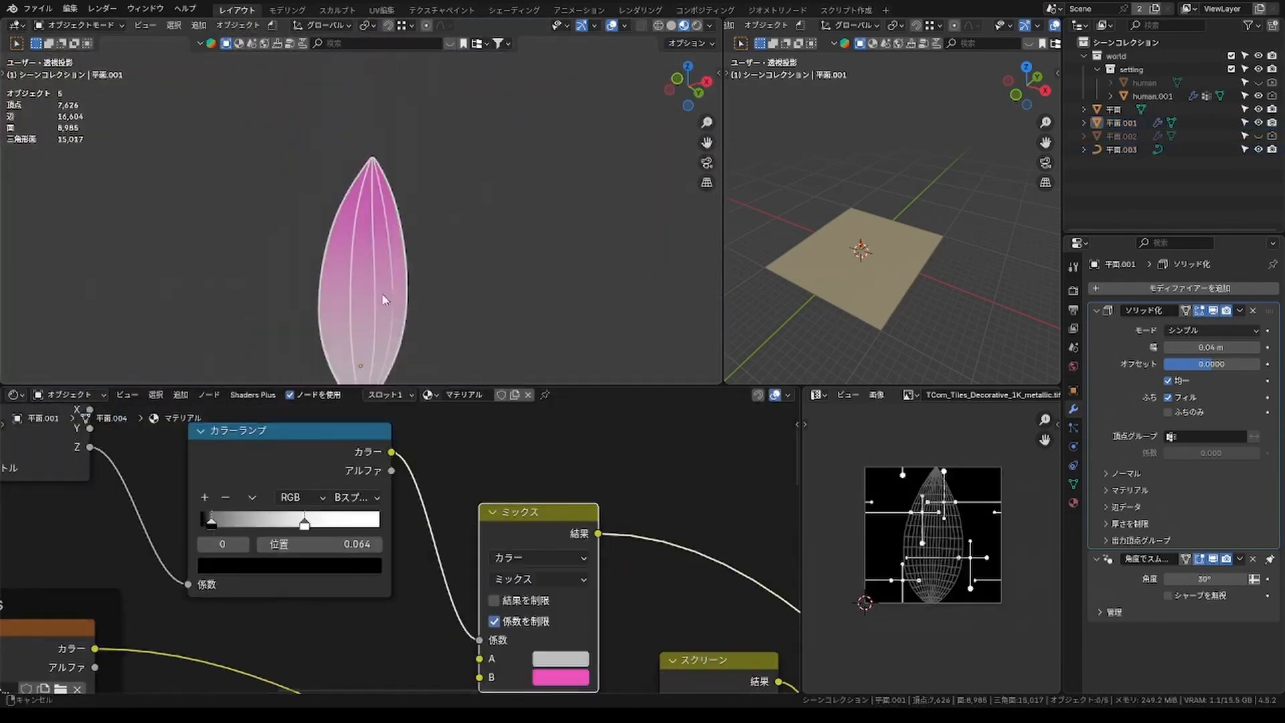
drag(305, 522, 361, 522)
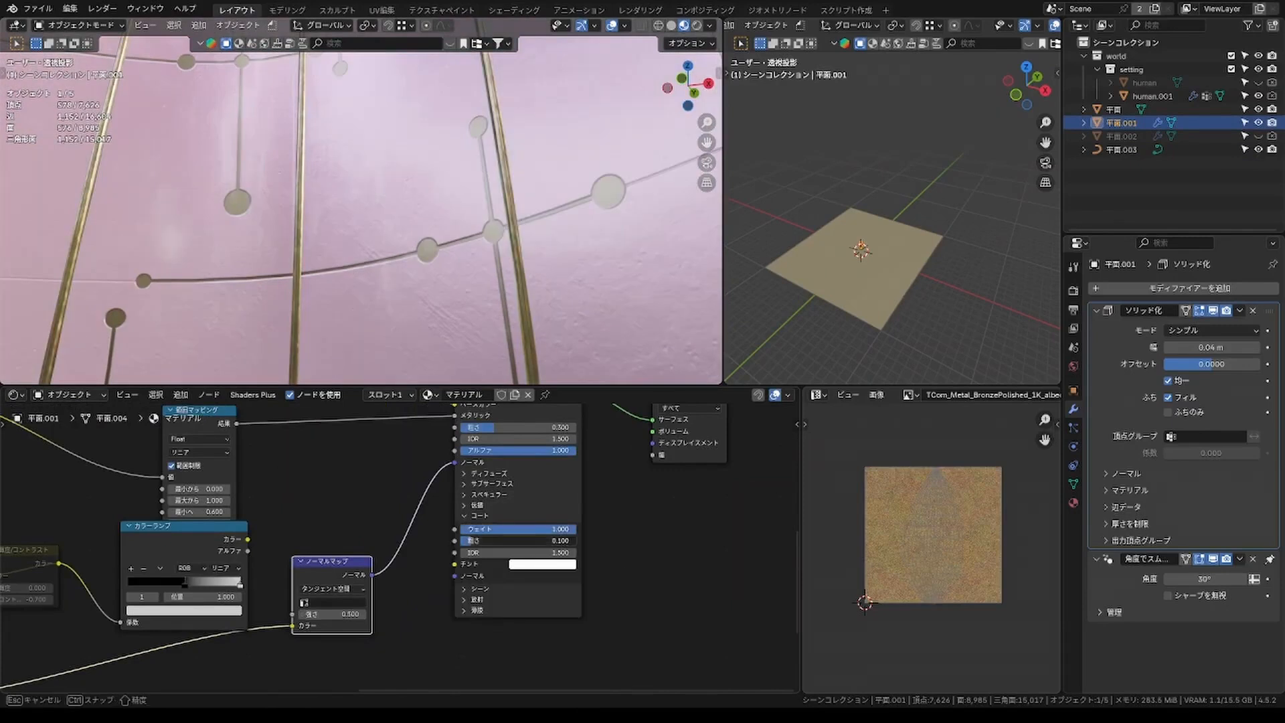
Set the petal material's base roughness to 0.400.
middle_drag(486, 538, 441, 637)
mouse_move(447, 528)
mouse_down()
mouse_move(504, 527)
mouse_move(461, 527)
mouse_up()
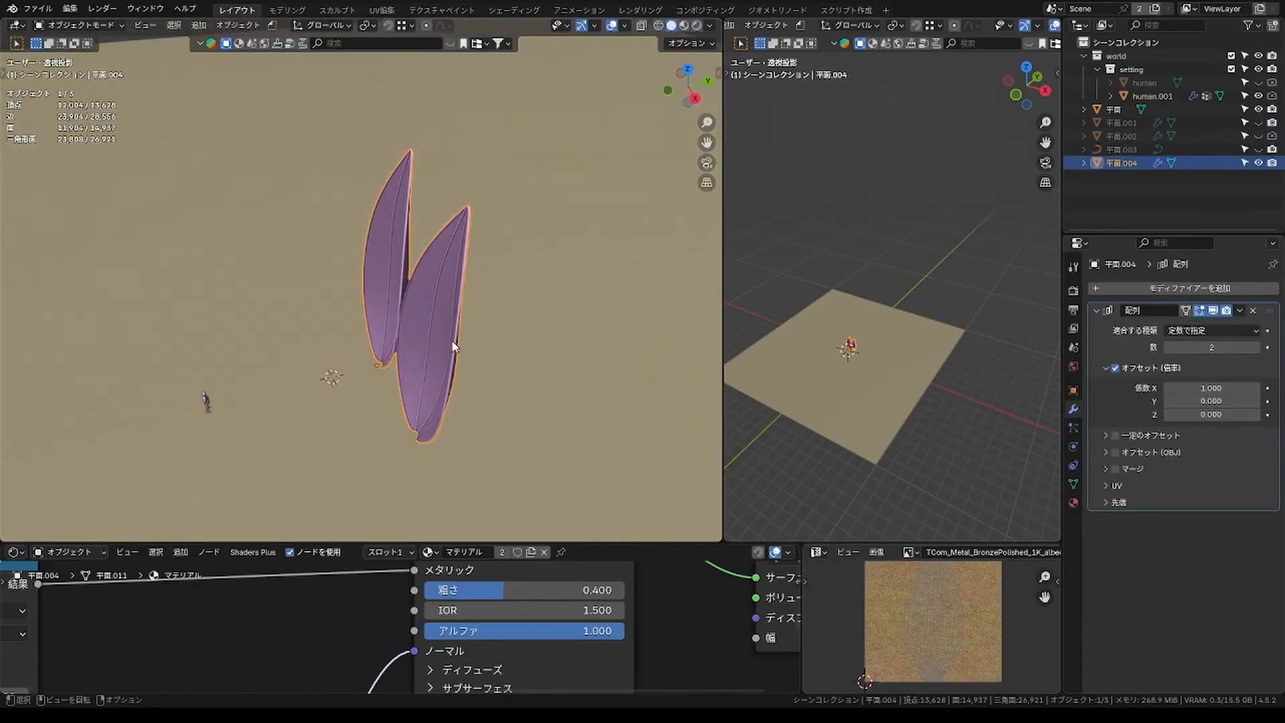
Add a sphere empty at the 3D cursor to control the circular petal array.
click(433, 585)
key(r)
click(329, 335)
scroll(330, 336, up, 1)
scroll(330, 335, down, 2)
Set the petal's origin to the 3D cursor and array 8 petals with the empty as the object offset.
click(379, 328)
key(q)
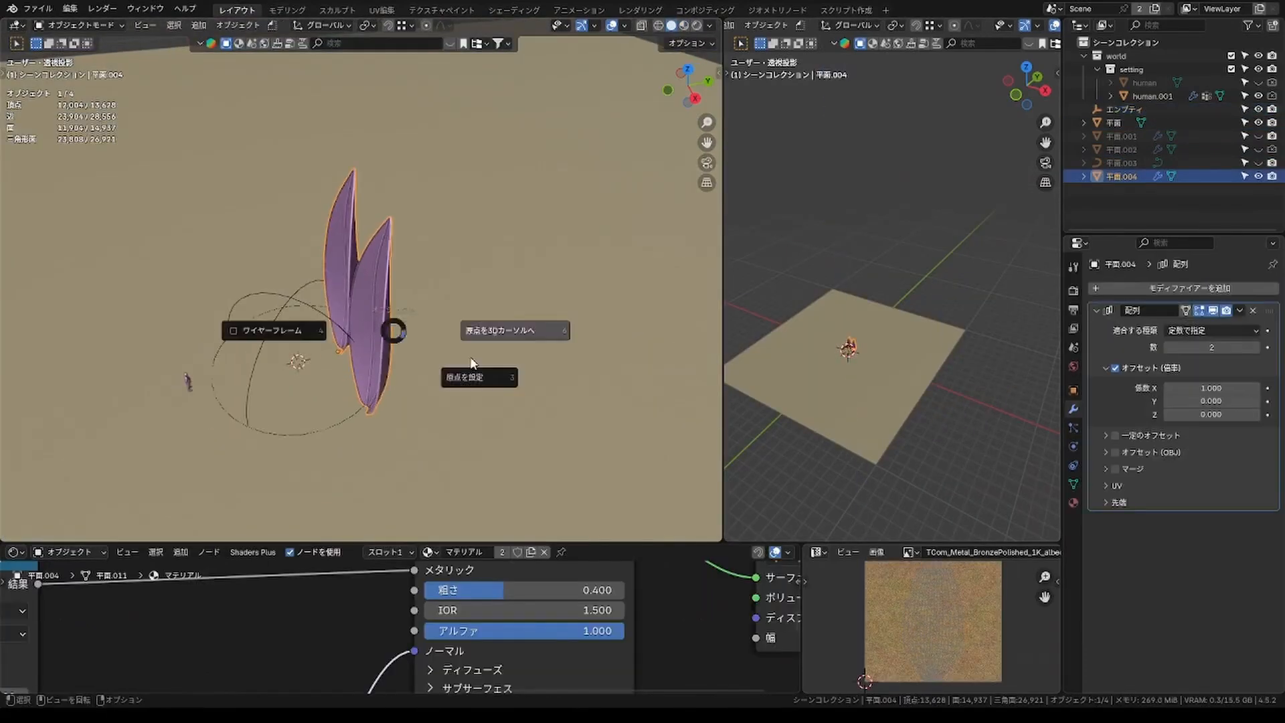
click(1256, 347)
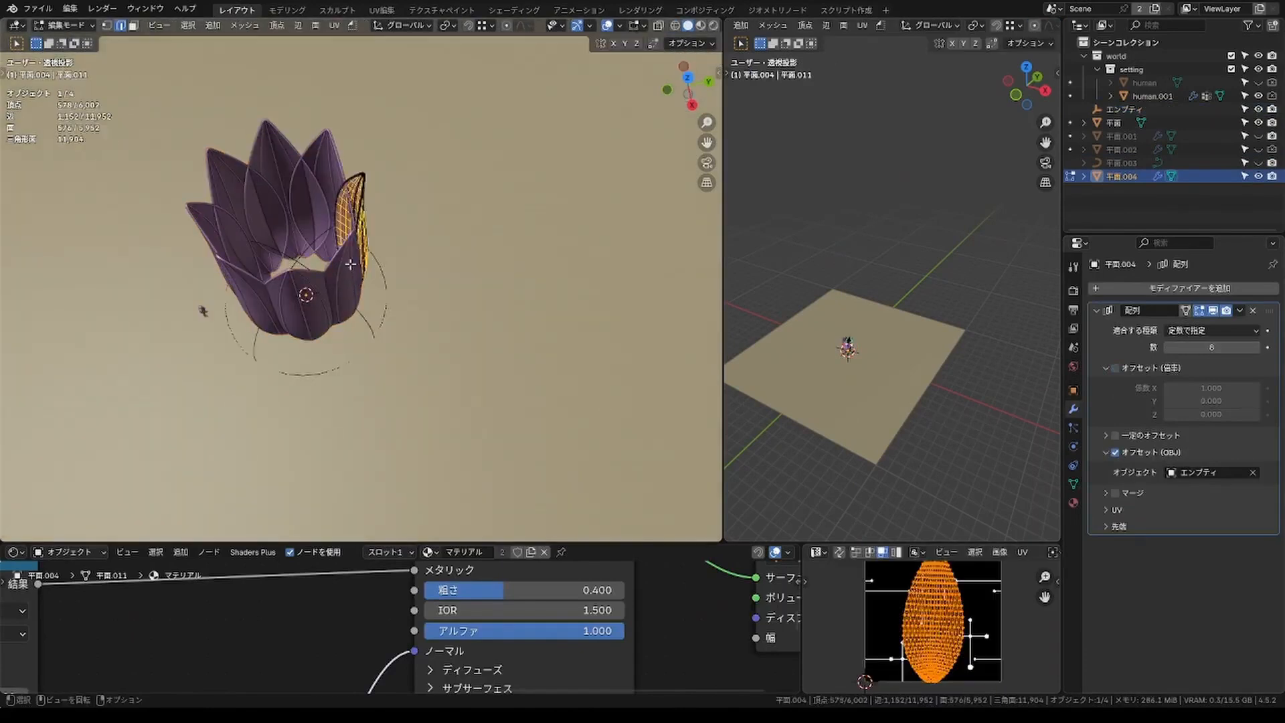
Move the source petal's mesh along its local Y axis to adjust the radius of the petal ring.
key(g)
key(y)
key(y)
click(436, 202)
middle_drag(437, 202, 402, 114)
click(691, 44)
key(Tab)
Tilt the source petal outward in side view and shift it along Y so the ring opens like a flower.
key(KP_3)
scroll(441, 271, down, 3)
key(period)
click(454, 362)
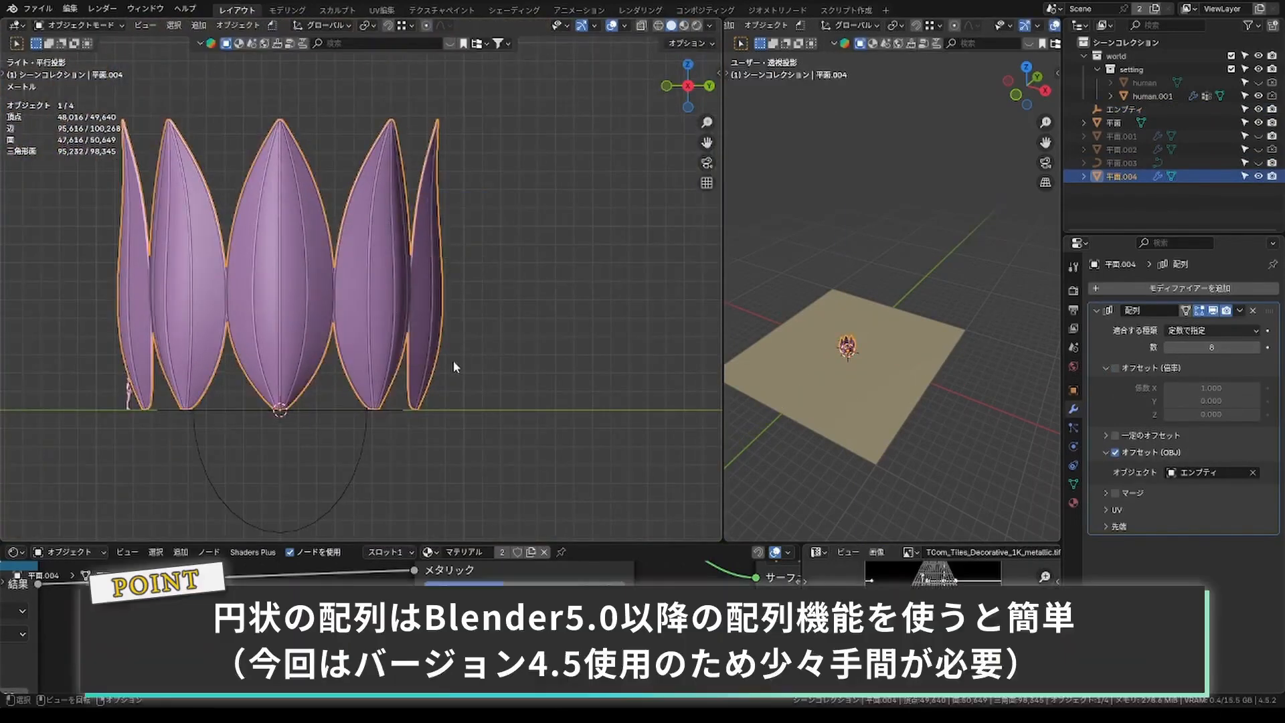
key(Tab)
key(r)
click(478, 359)
key(g)
key(y)
click(467, 350)
shift+middle_drag(435, 342, 411, 337)
key(Tab)
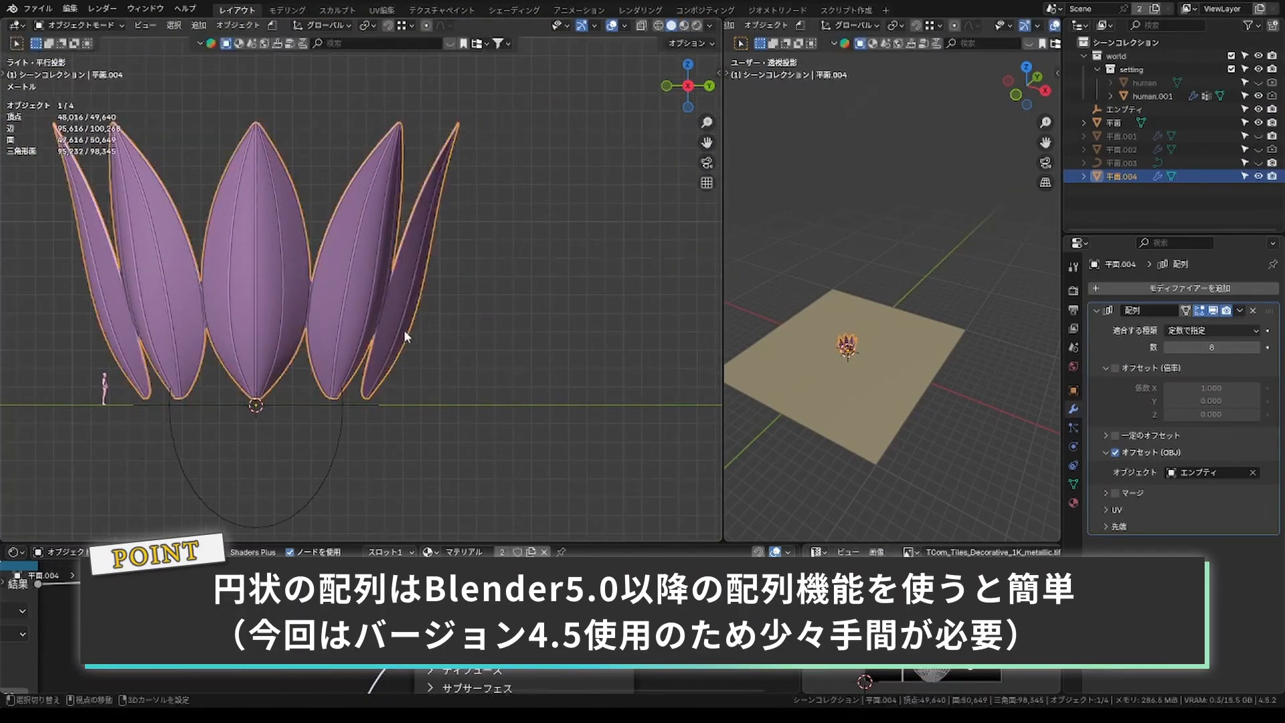
Duplicate the petal ring in place and rotate and move the copy's mesh outward as a second layer.
key(shift+d)
key(Escape)
key(Tab)
key(g)
key(y)
click(446, 350)
key(r)
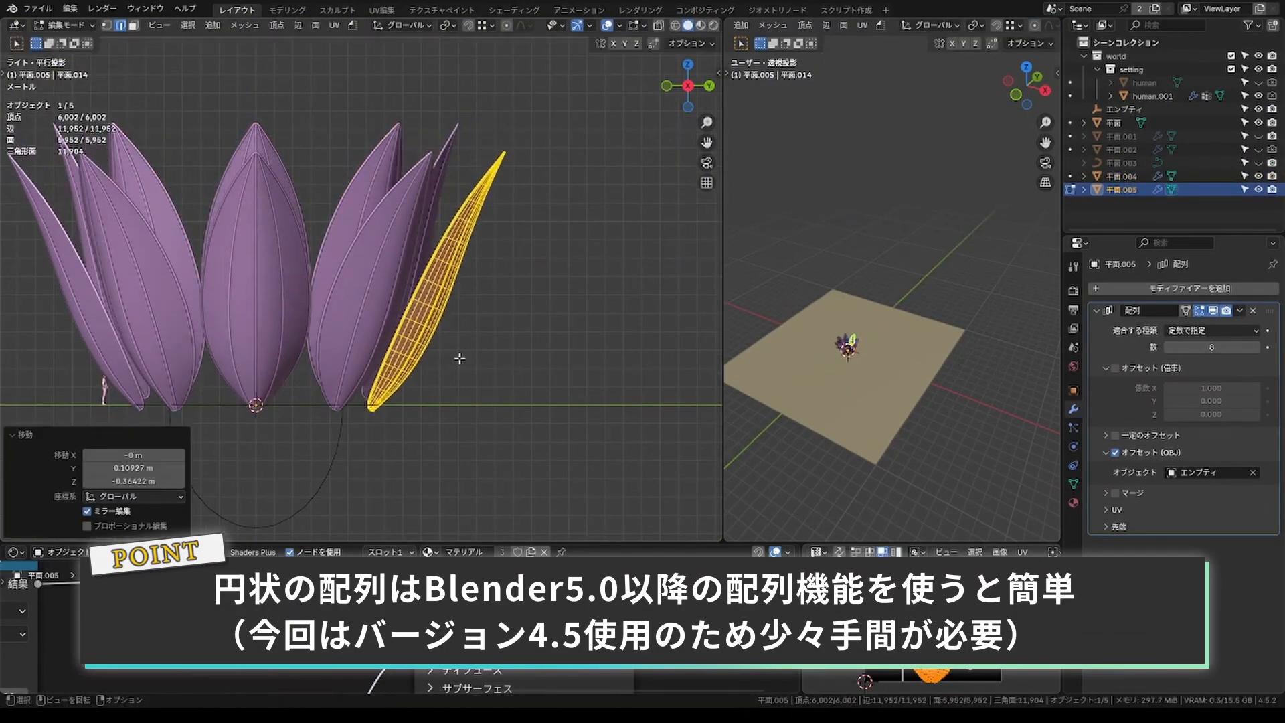
key(r)
click(469, 361)
key(g)
click(465, 361)
scroll(462, 361, down, 3)
key(Tab)
Duplicate the second petal layer and lower and tilt the copy's mesh further outward as a third layer.
key(shift+d)
key(Escape)
key(Tab)
key(g)
click(464, 363)
key(r)
click(455, 356)
scroll(847, 348, up, 8)
key(Tab)
Duplicate the outermost petal ring in place and rotate and move the copy's mesh outward and down as a flatter layer.
key(shift+d)
key(Escape)
key(Tab)
key(r)
click(445, 353)
key(g)
click(432, 348)
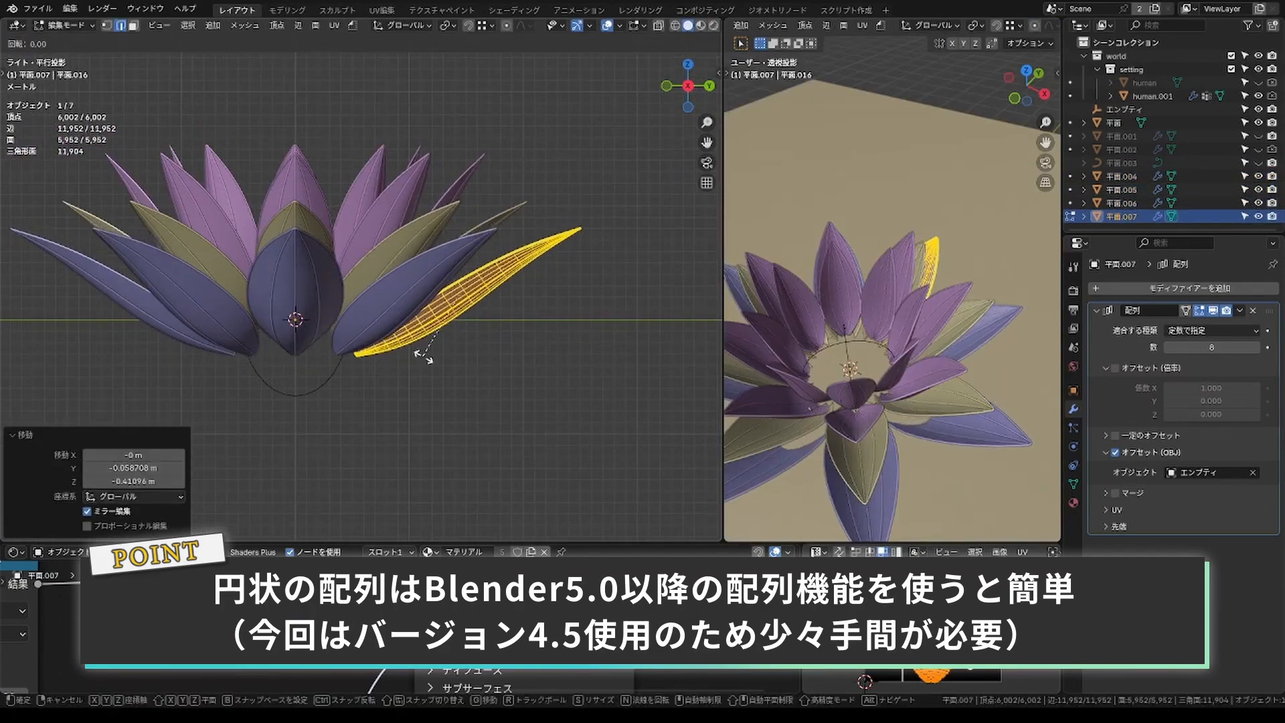
click(424, 357)
Duplicate the lowest petal ring in place and move the copy's mesh as one more layer.
scroll(421, 348, down, 1)
shift+middle_drag(428, 315, 357, 368)
key(Tab)
key(shift+d)
key(Escape)
key(Tab)
key(g)
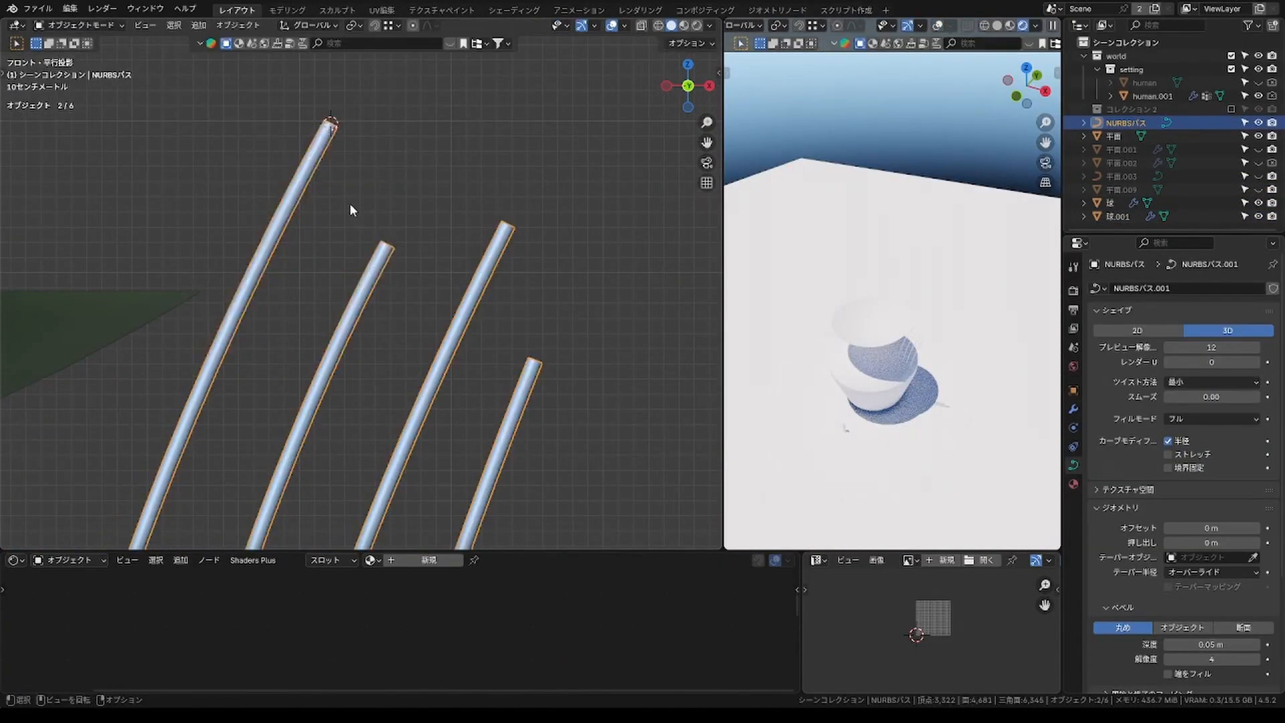
Add a UV sphere at the tip of the tallest stamen curve.
key(shift+a)
click(431, 241)
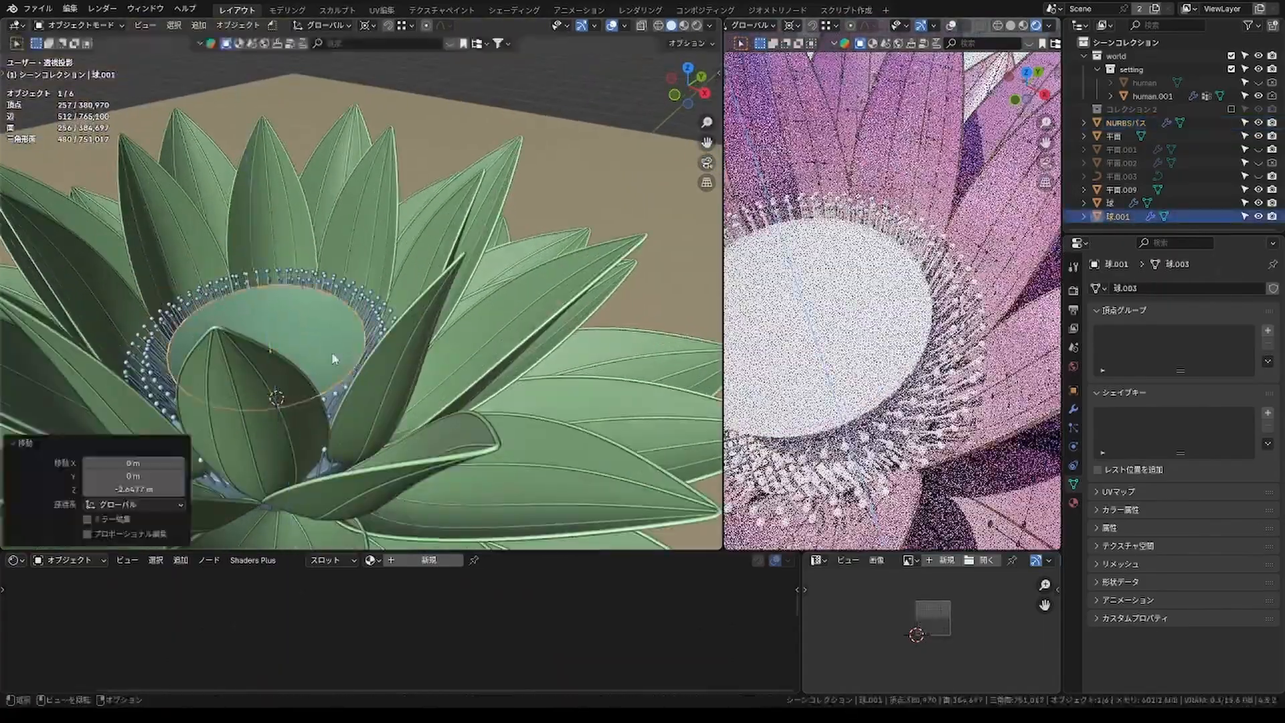
click(436, 370)
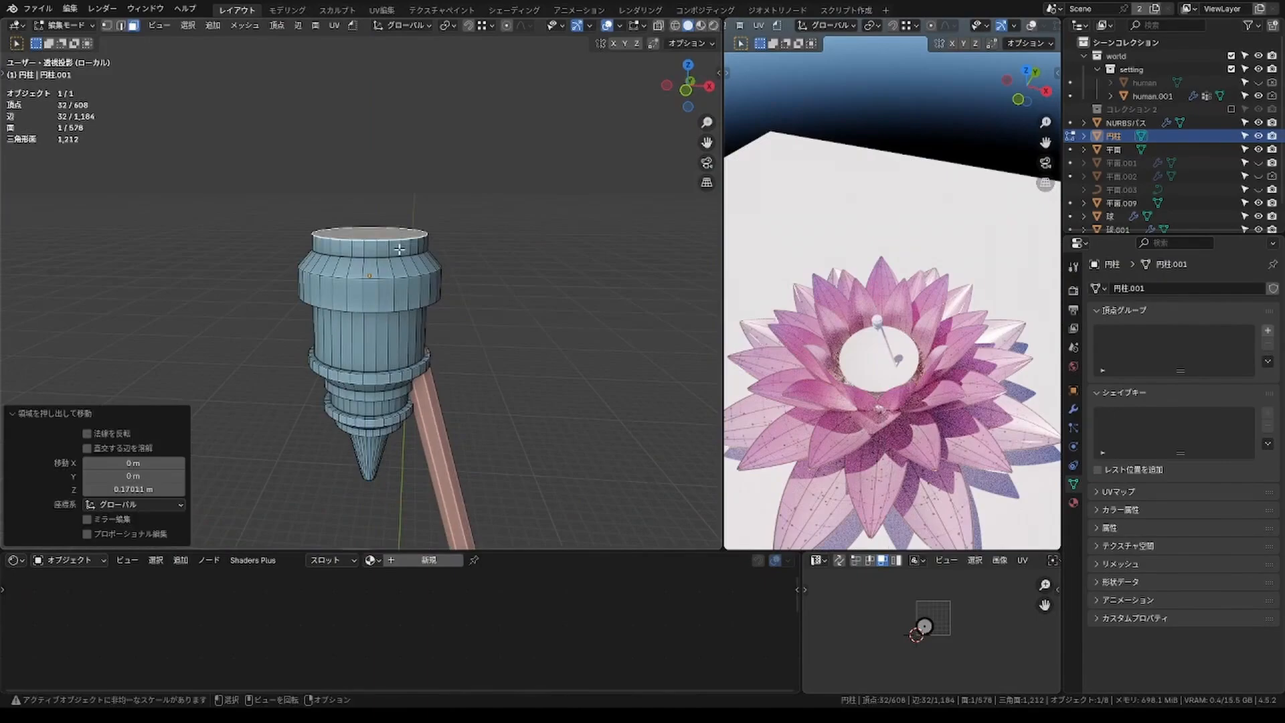
Extrude the top face of the cylinder on top of the antenna legs to continue its stepped profile.
key(e)
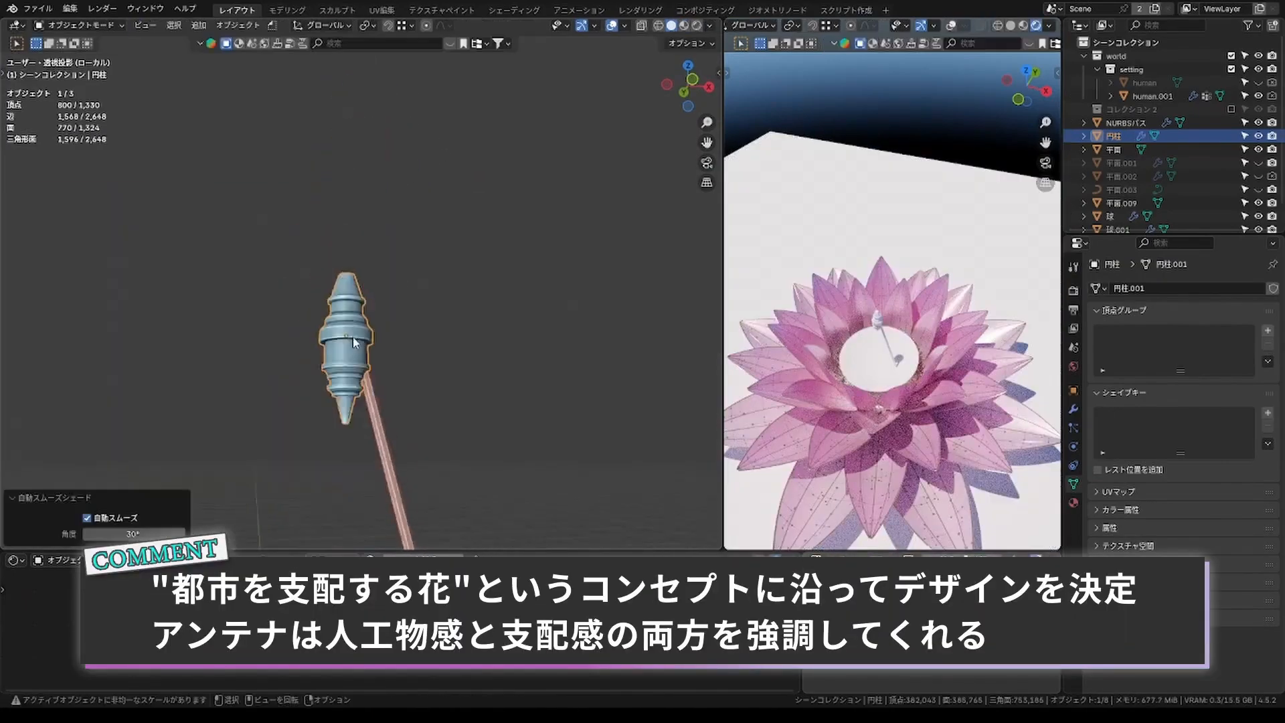
key(alt+e)
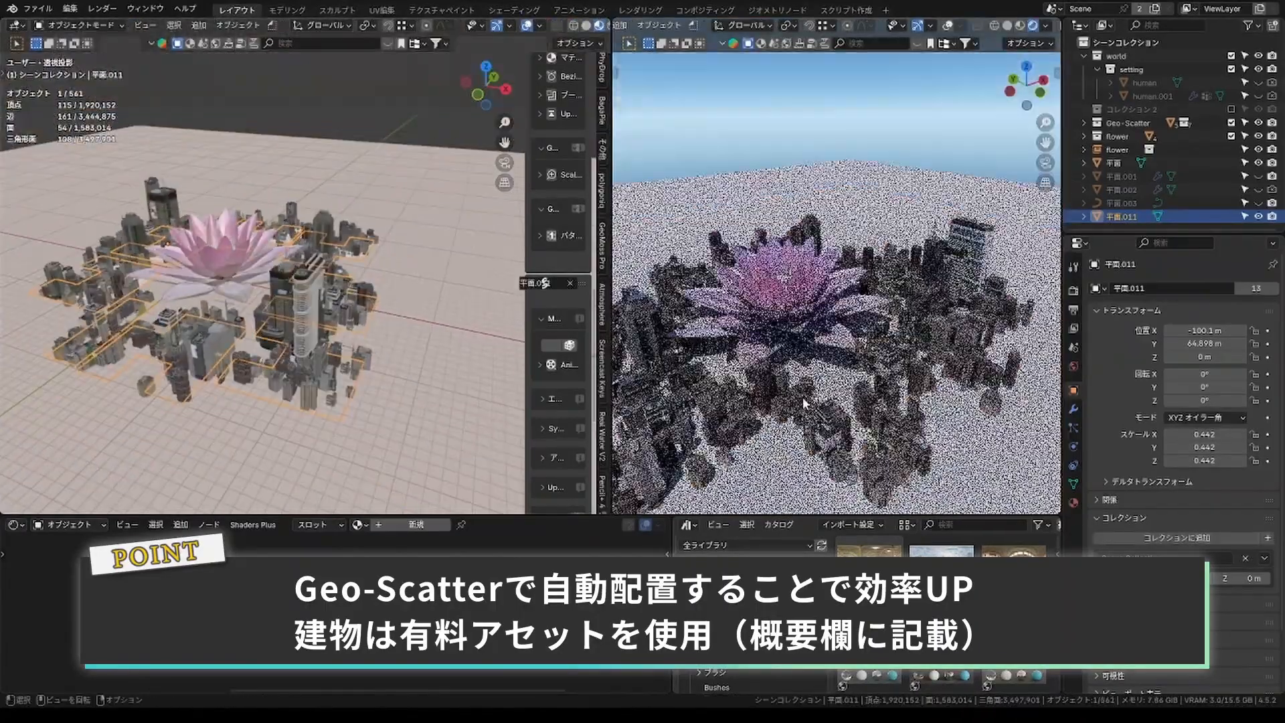
Enlarge the flower instance over the city and place a copy of it farther out on the ocean.
scroll(803, 402, up, 1)
scroll(832, 350, down, 3)
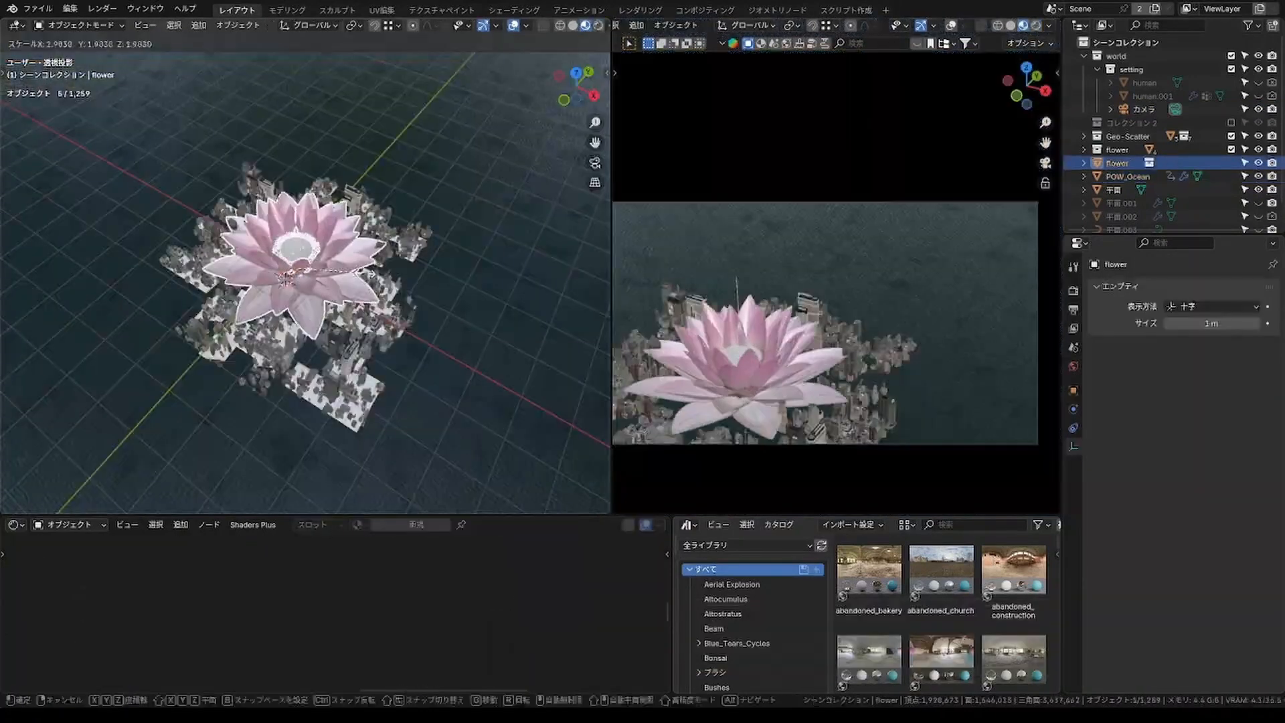
key(s)
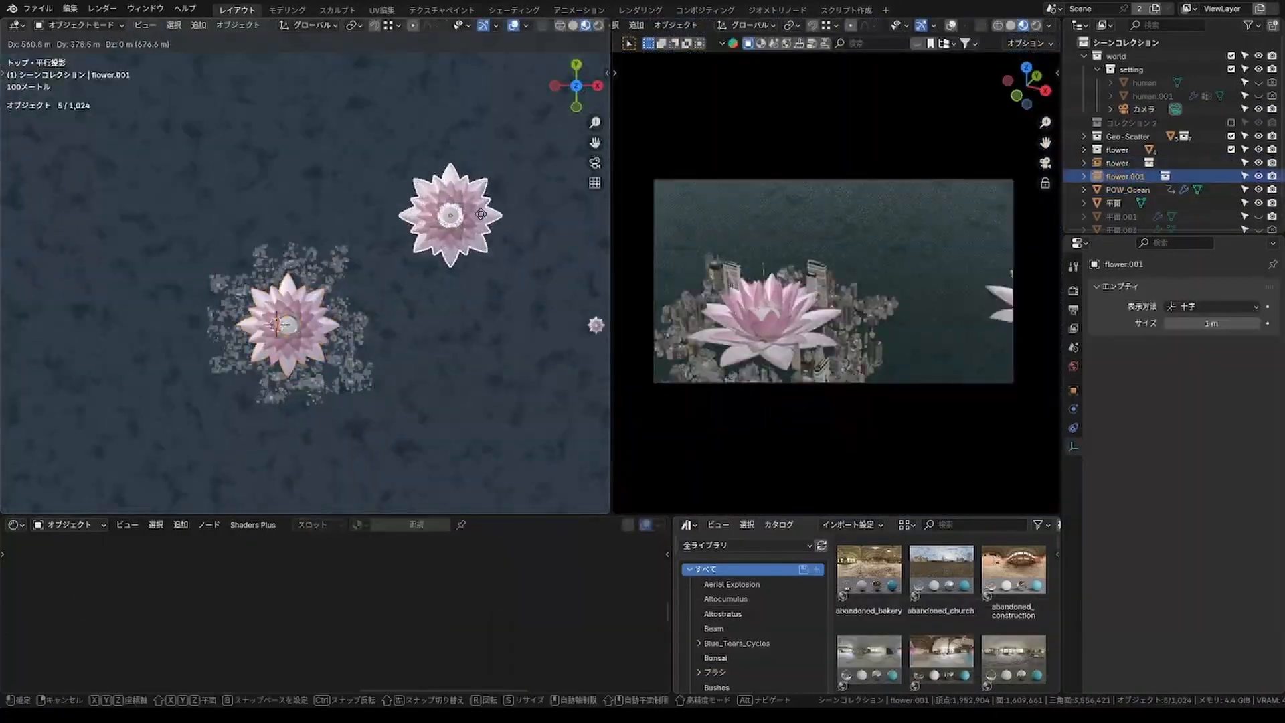
click(383, 268)
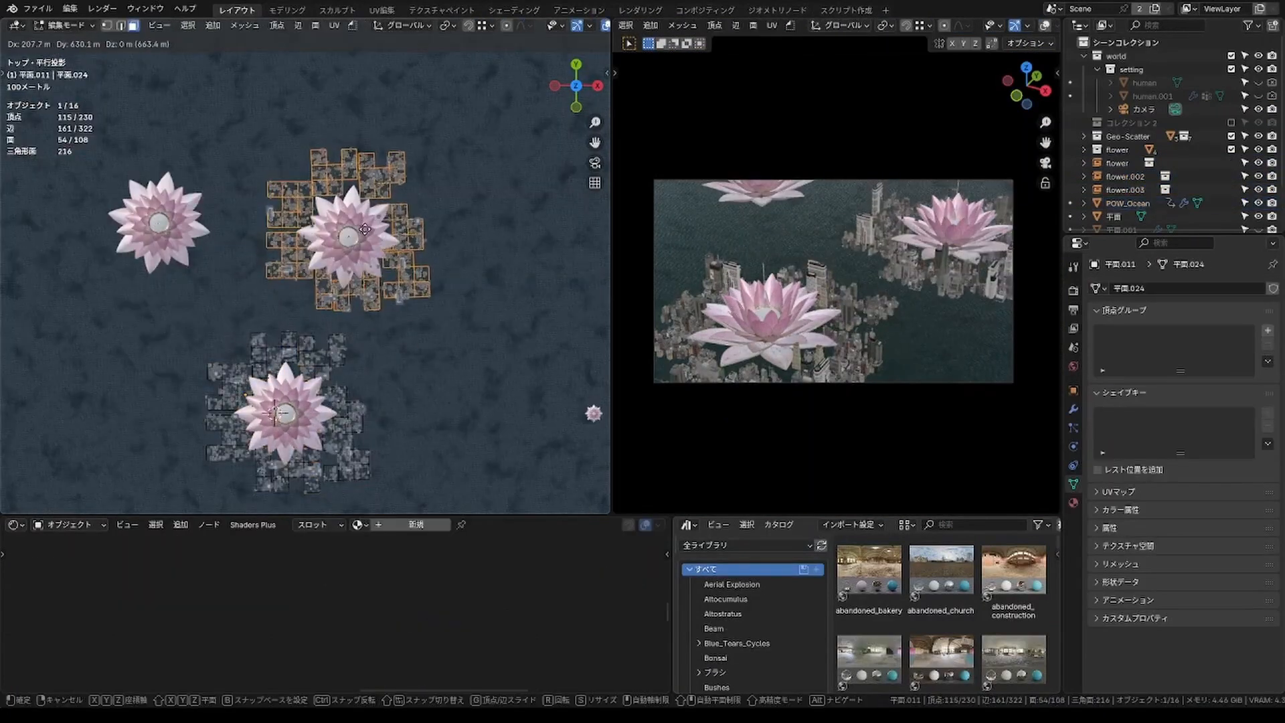
Duplicate the building scatter plane's faces beneath another flower, offset by 223.88 m in X and 604.7 m in Y.
key(Return)
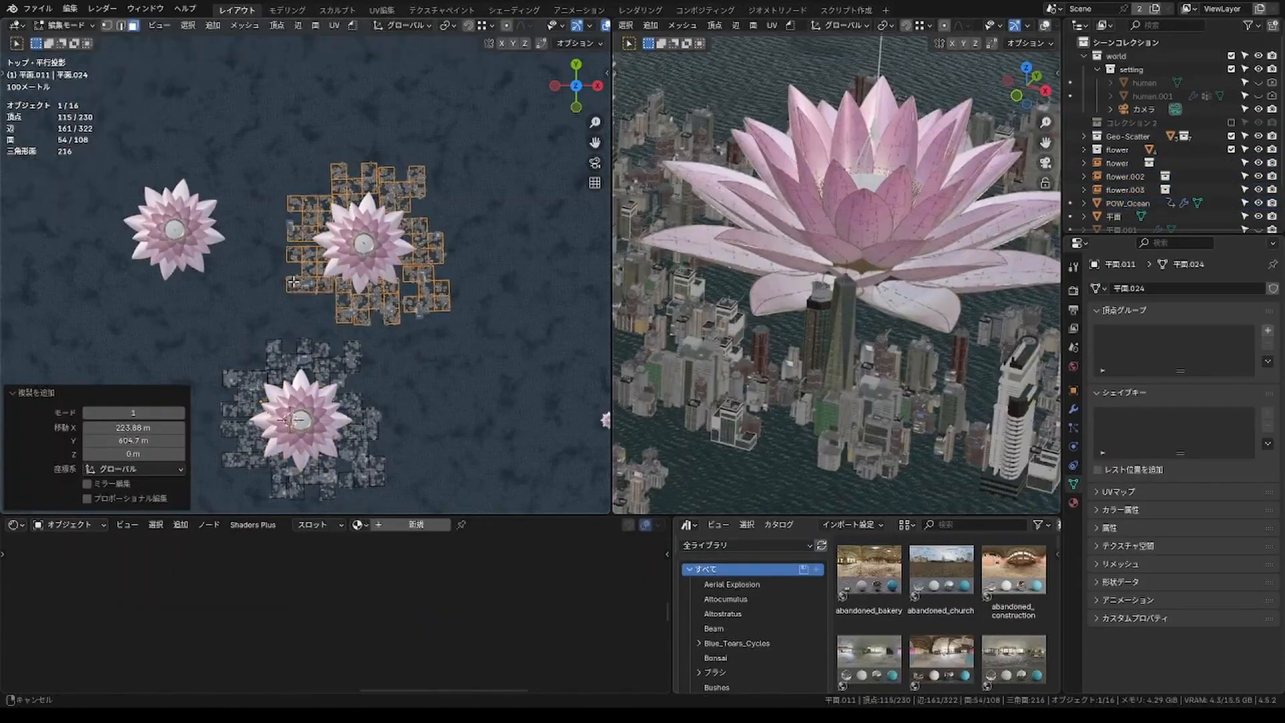
key(shift+d)
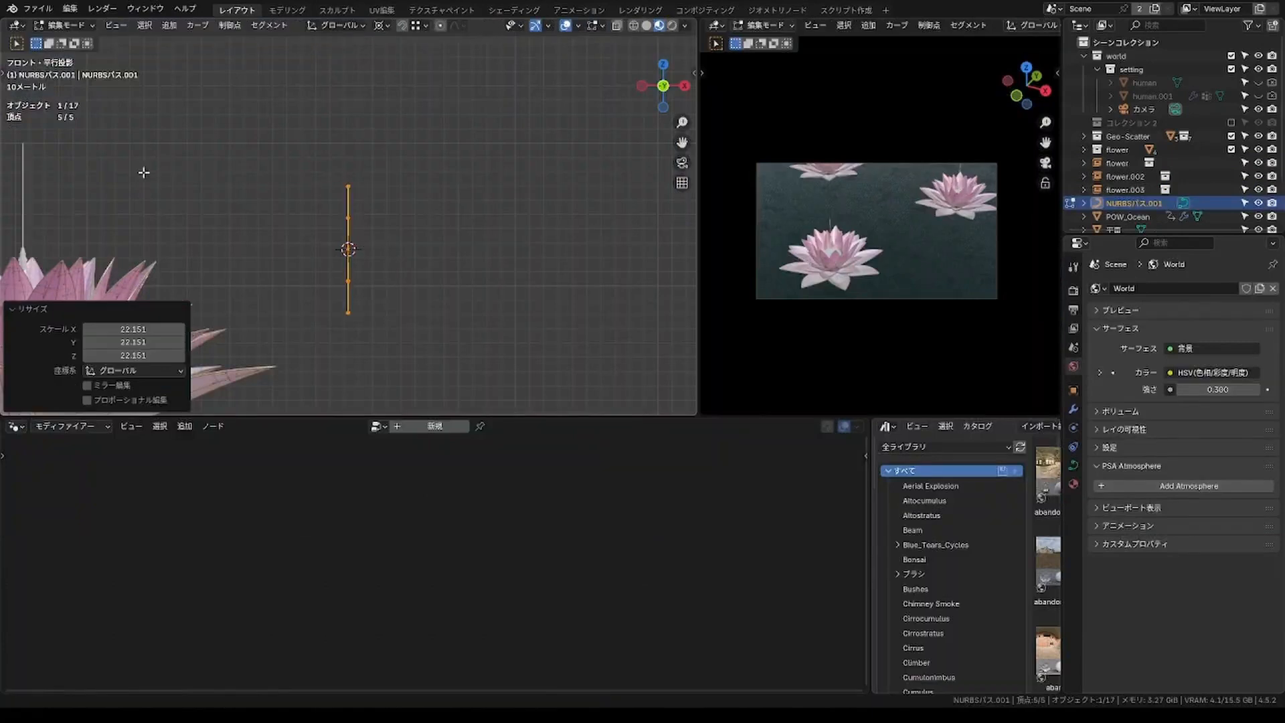
Add a Curve Circle node to the NURBS path's geometry nodes as the profile for Curve to Mesh.
right_click(413, 351)
click(414, 351)
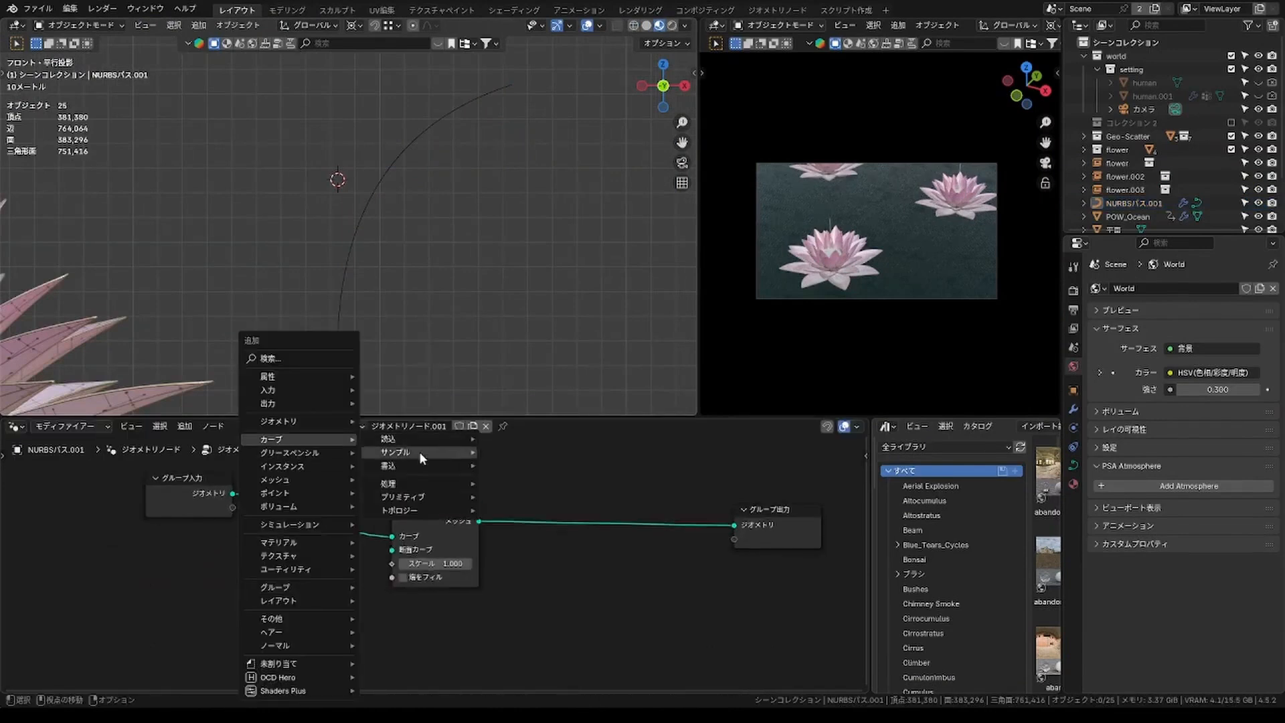
mouse_move(435, 497)
click(512, 524)
drag(381, 552, 392, 549)
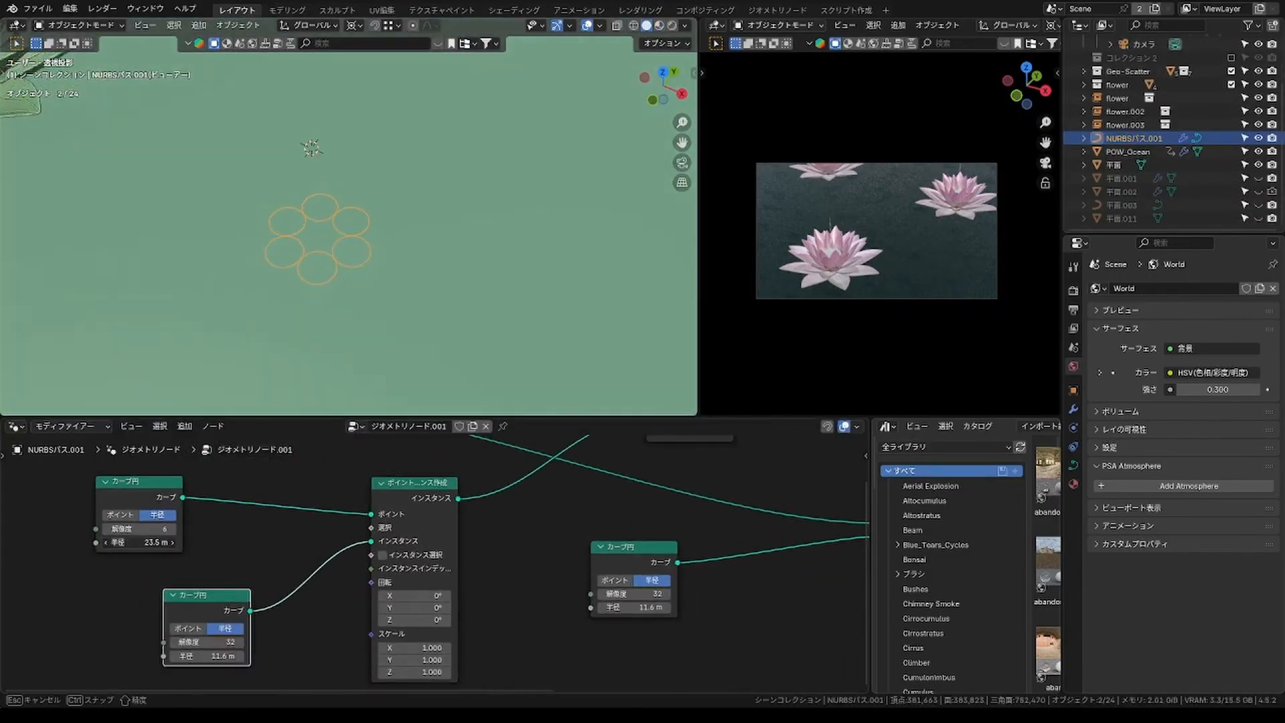
Tidy the circle nodes and insert a Transform Geometry node after Instance on Points.
middle_drag(348, 268, 348, 296)
drag(438, 513, 380, 513)
drag(201, 589, 154, 584)
middle_drag(428, 550, 339, 580)
scroll(339, 580, down, 3)
key(shift+a)
click(569, 563)
click(370, 534)
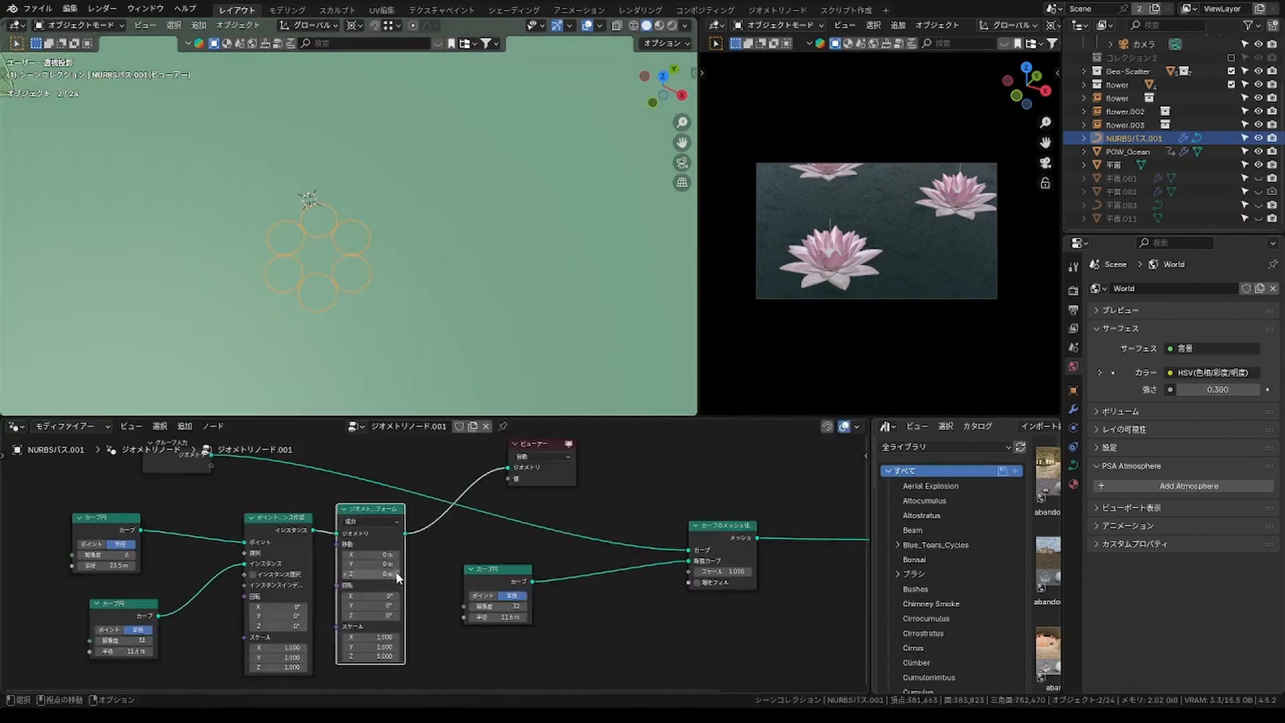
Connect the Transform Geometry output to the Curve to Mesh profile and preview the resulting mesh.
scroll(401, 652, up, 3)
drag(355, 628, 384, 653)
scroll(362, 629, down, 4)
middle_drag(415, 602, 324, 603)
drag(264, 506, 280, 511)
drag(382, 561, 401, 573)
scroll(375, 643, down, 3)
ctrl+shift+click(558, 566)
Insert a Realize Instances node between Transform Geometry and Curve to Mesh.
key(shift+a)
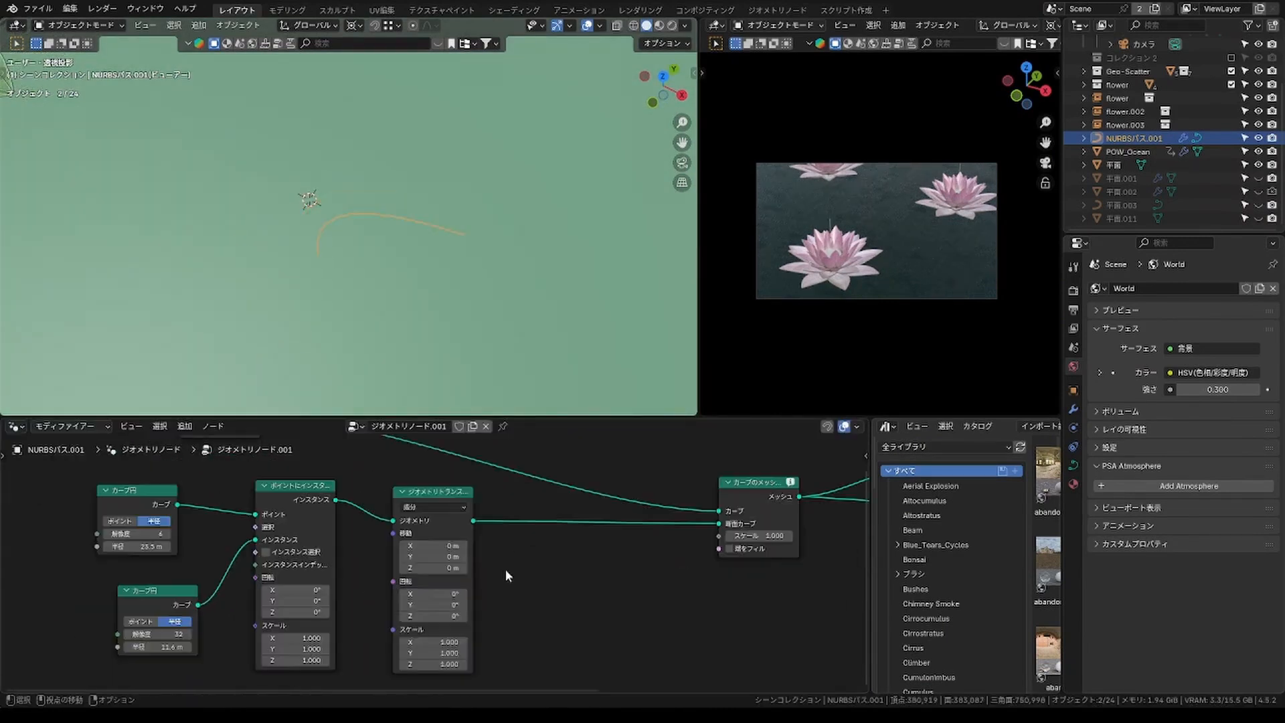
click(582, 529)
click(575, 509)
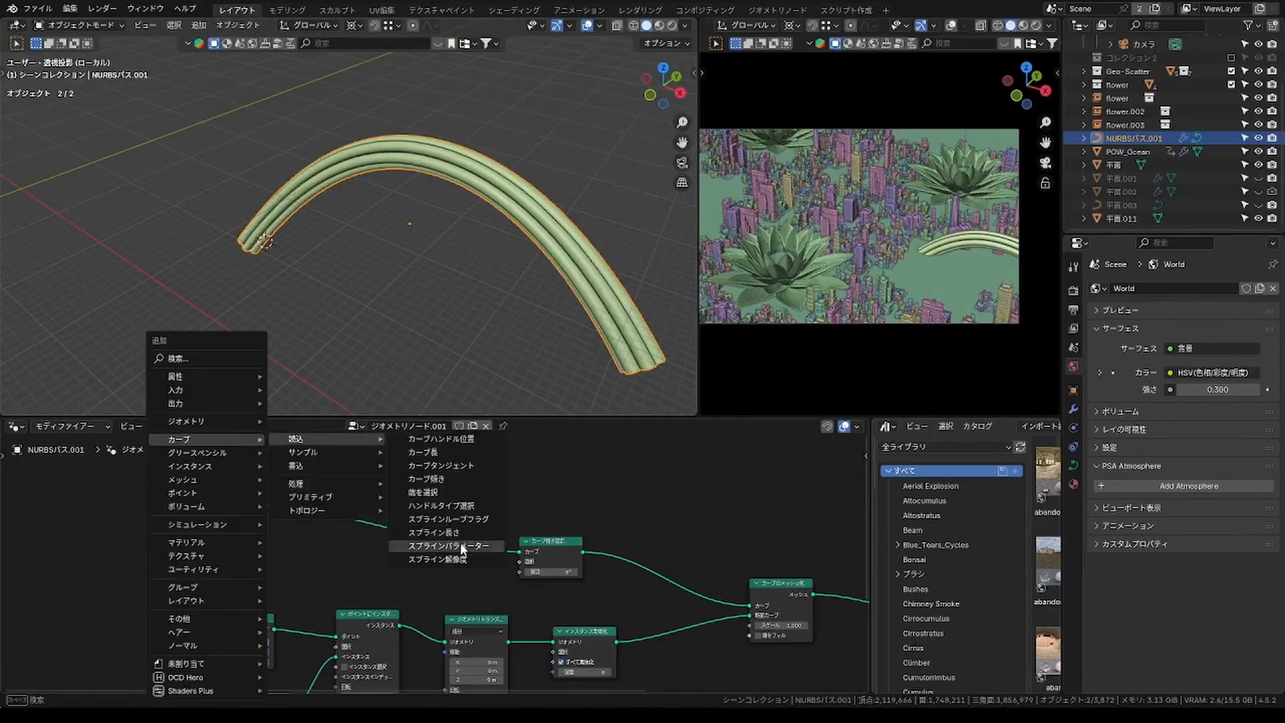
Drive Set Curve Tilt with a Spline Parameter factor multiplied by 360 and converted with a To Radians node.
click(462, 546)
scroll(542, 554, up, 3)
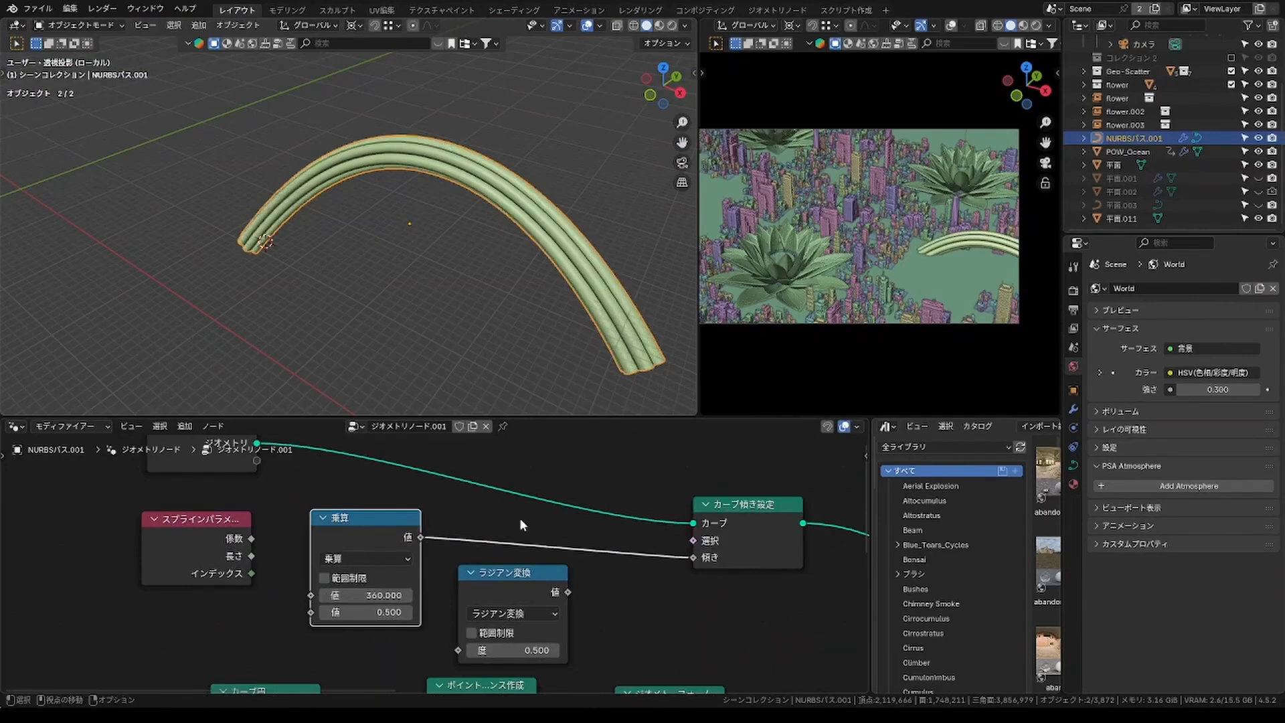
middle_drag(455, 201, 496, 182)
key(Return)
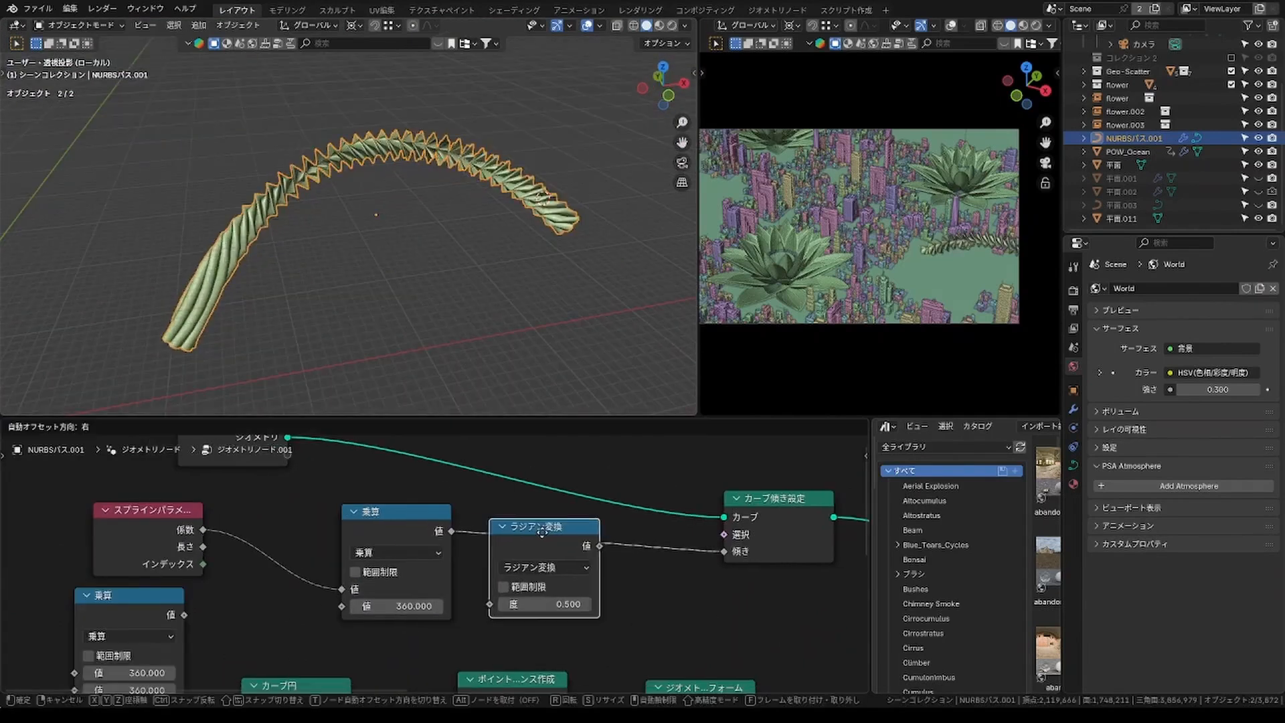
drag(527, 529, 529, 527)
middle_drag(443, 387, 467, 389)
Insert a second Multiply node after the Spline Parameter and connect a new Integer input node to its second value.
drag(121, 598, 253, 530)
key(Return)
scroll(279, 618, down, 2)
key(shift+a)
mouse_move(154, 388)
mouse_move(271, 388)
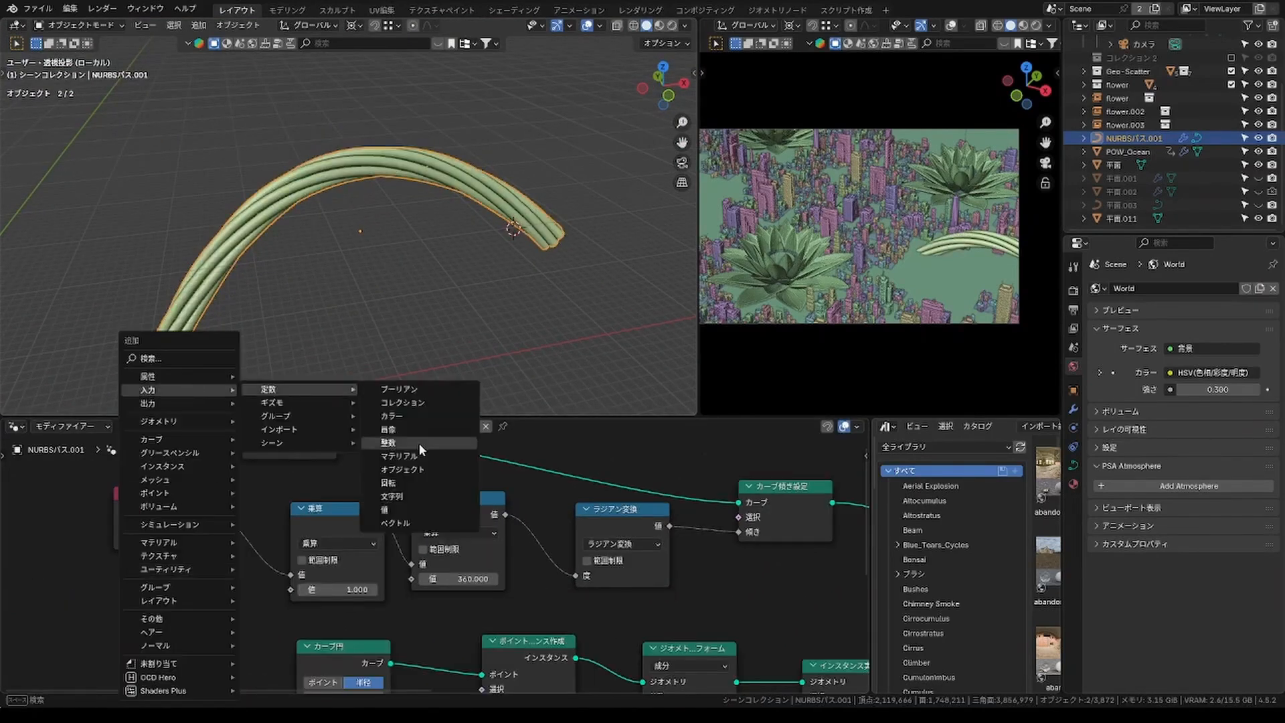
click(401, 442)
click(157, 608)
drag(218, 616, 289, 594)
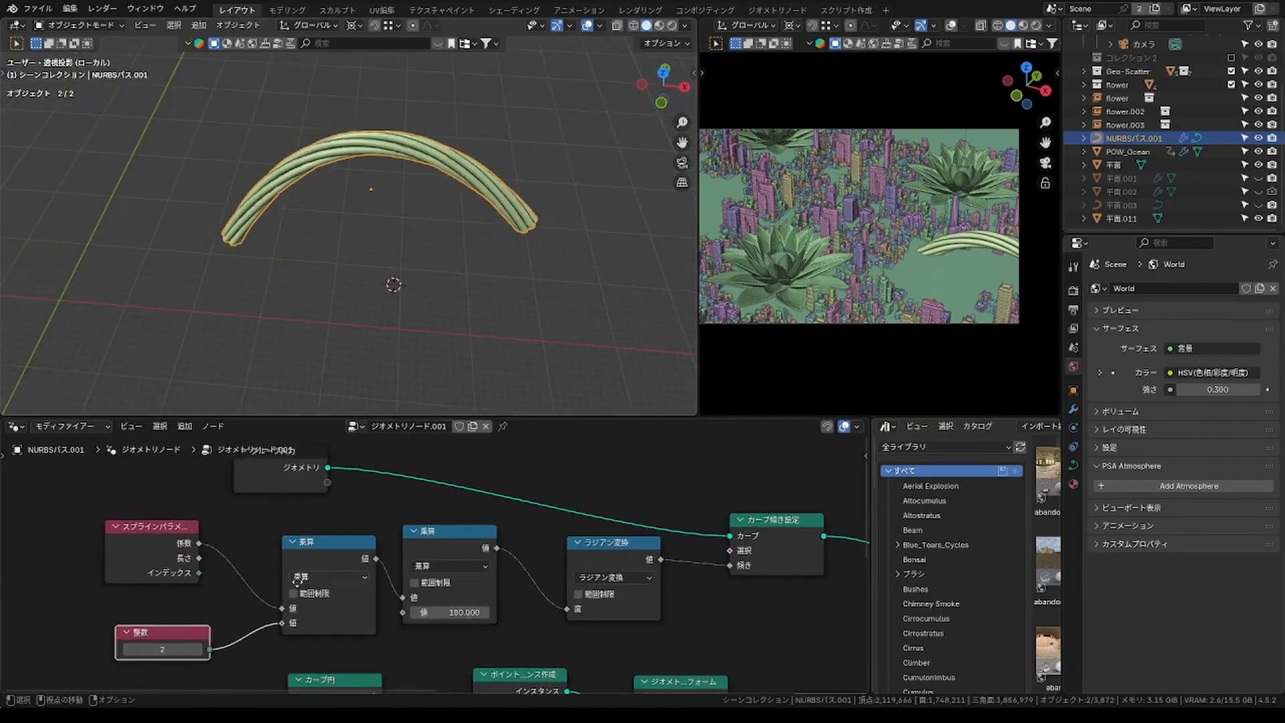
Leave the cable's local view and adjust the options of the Voronoi Texture node in the cable material.
key(KP_Divide)
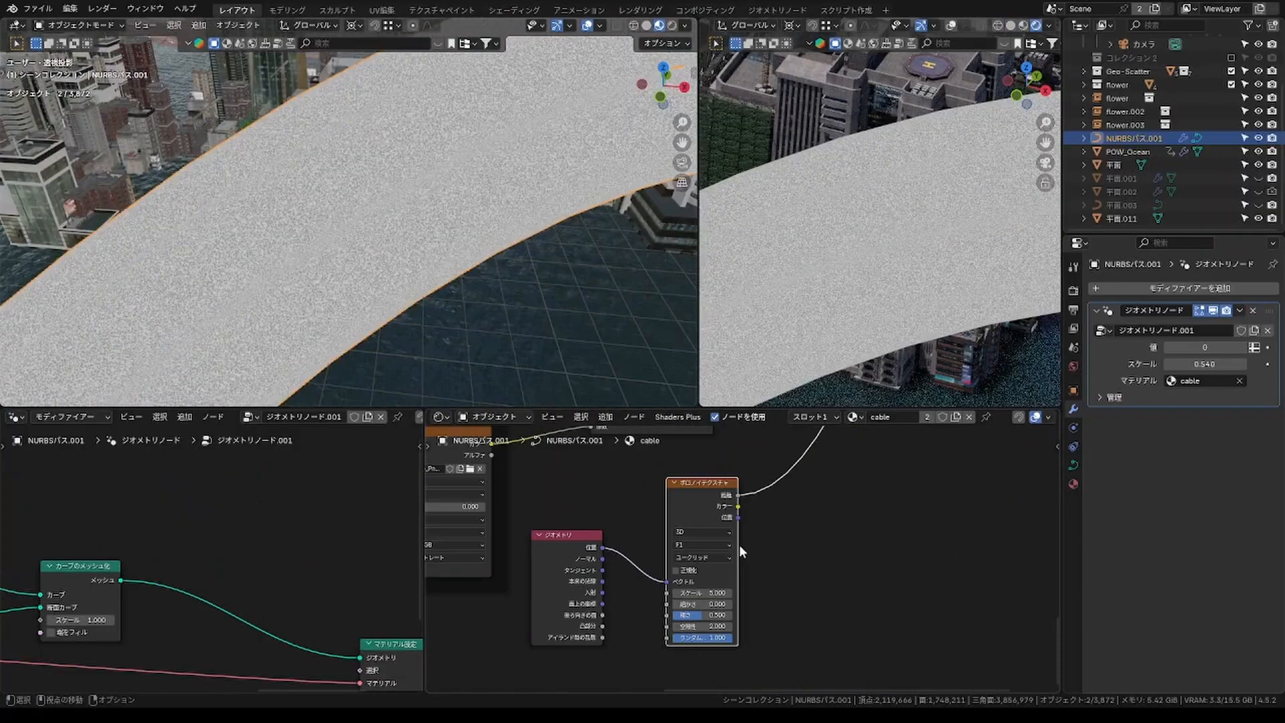
scroll(401, 258, up, 6)
click(703, 557)
click(706, 595)
scroll(696, 579, up, 1)
click(704, 553)
click(707, 611)
drag(706, 594, 676, 595)
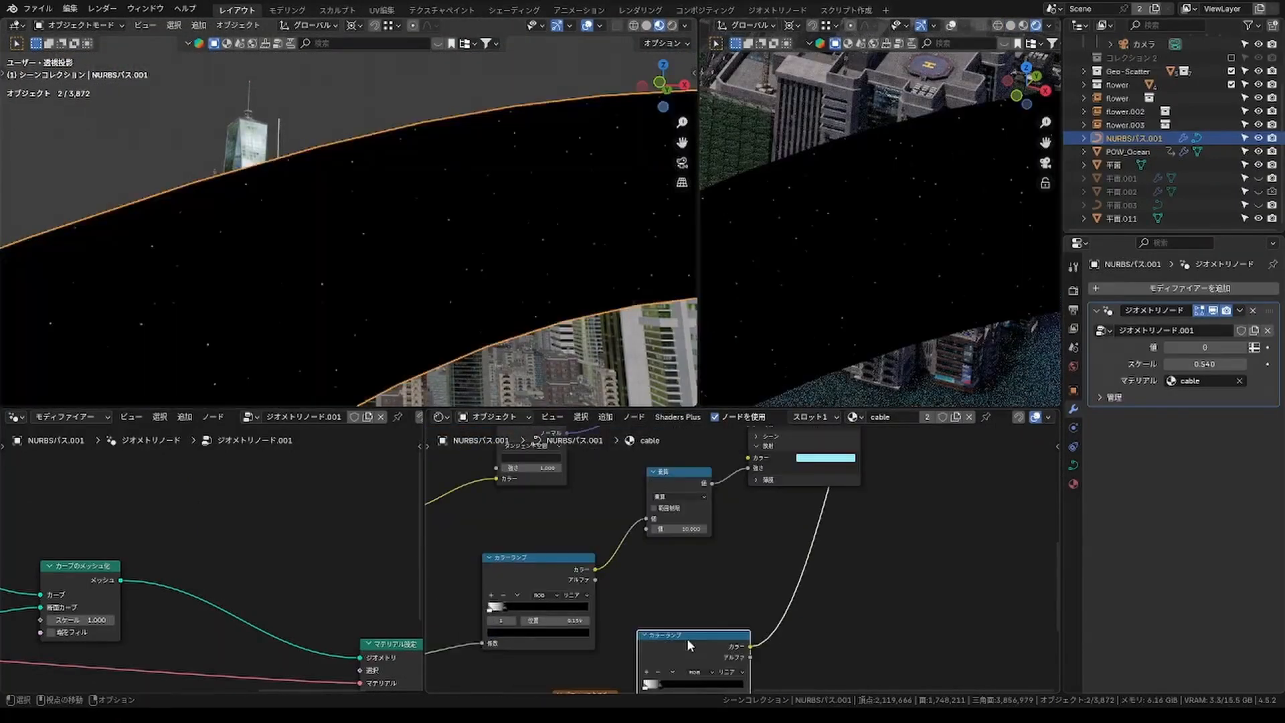
Reposition the cable material's new Color Ramp node and move its white stop close to the black stop.
drag(686, 637, 680, 596)
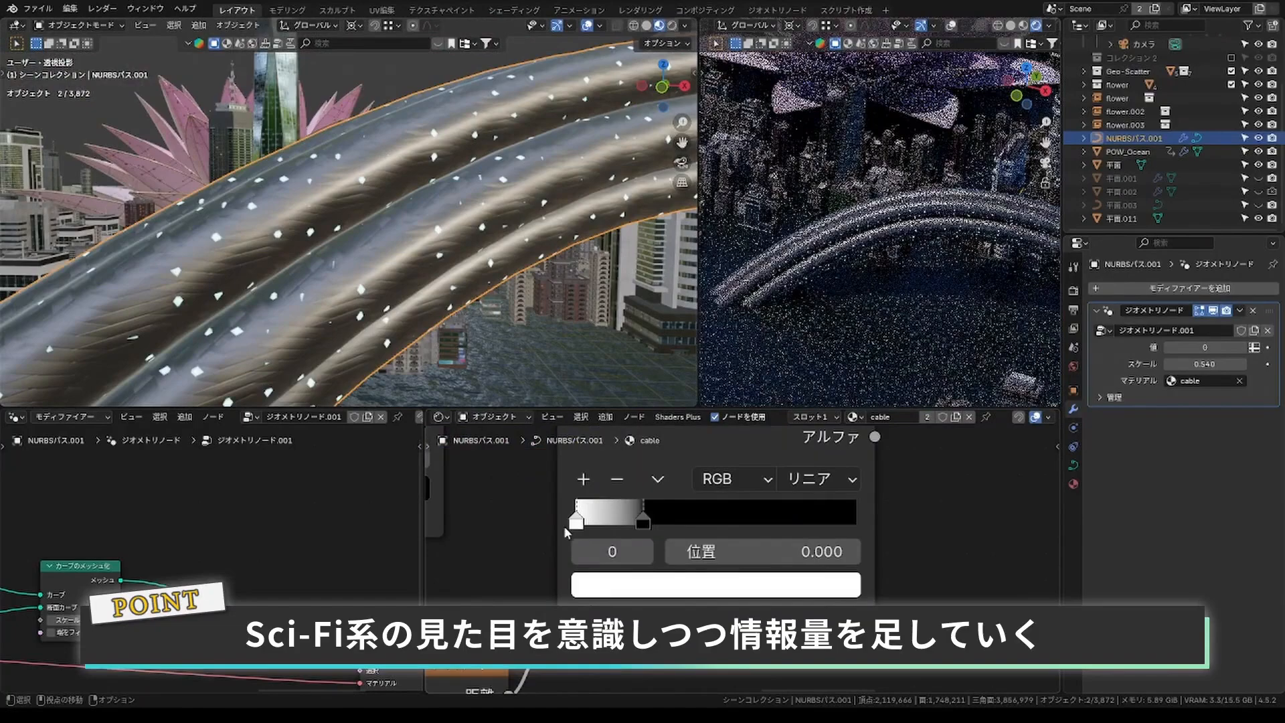
drag(577, 521, 625, 520)
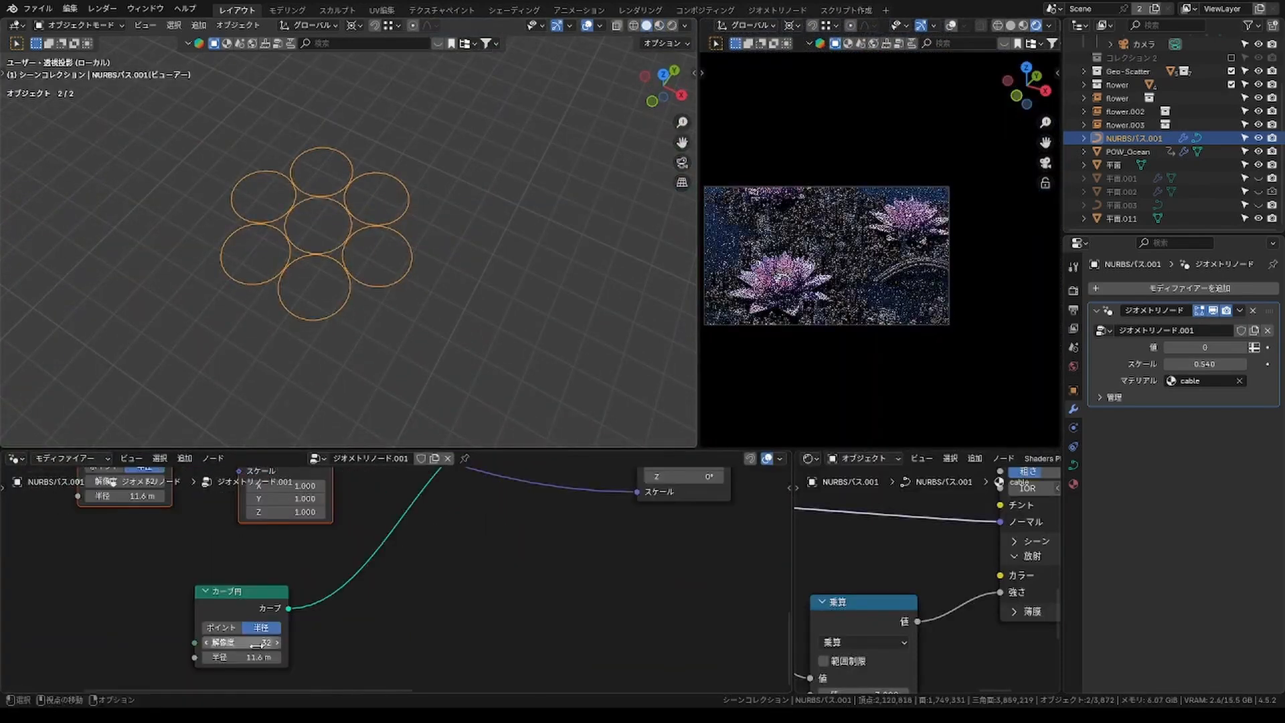
middle_drag(335, 564, 314, 585)
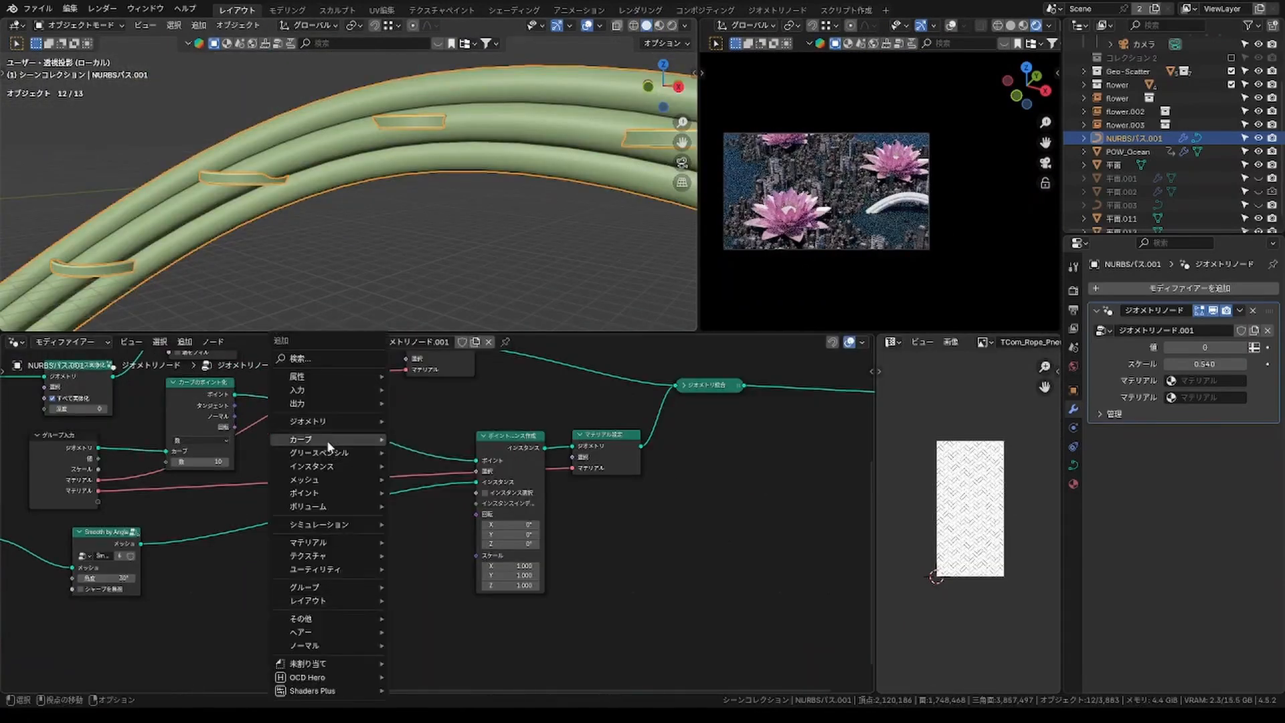
drag(339, 589, 340, 602)
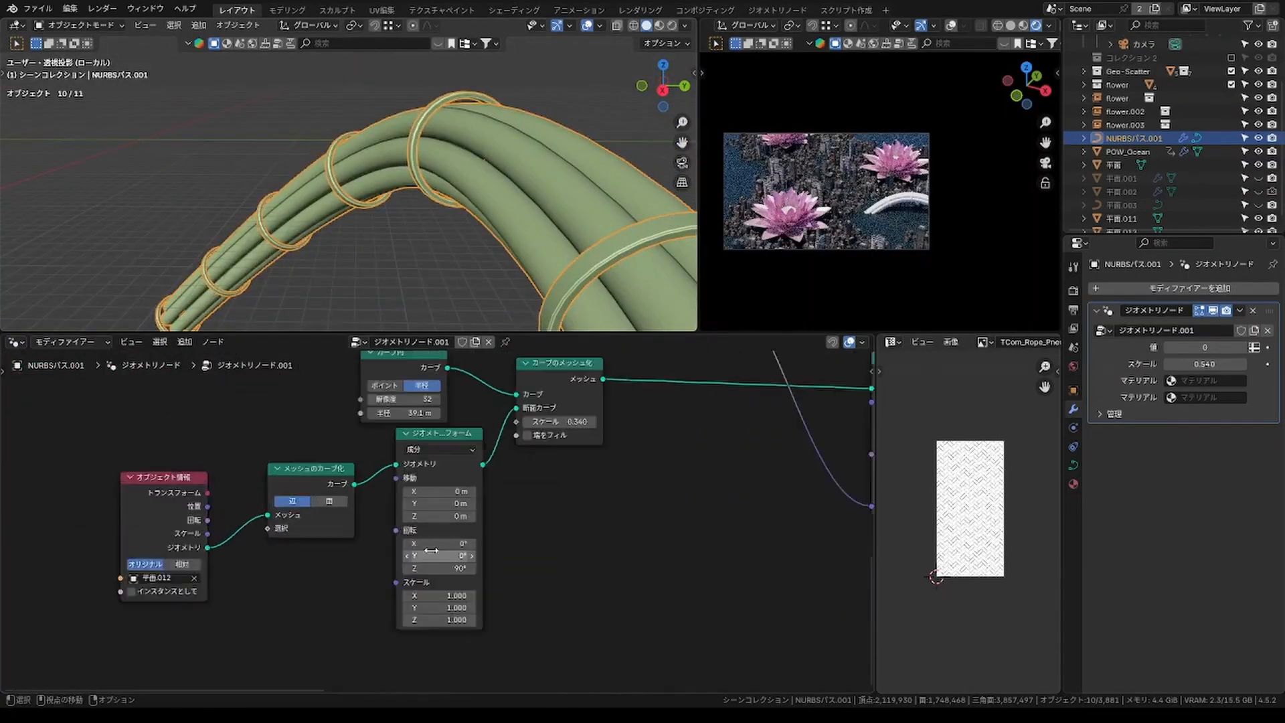
scroll(390, 181, up, 3)
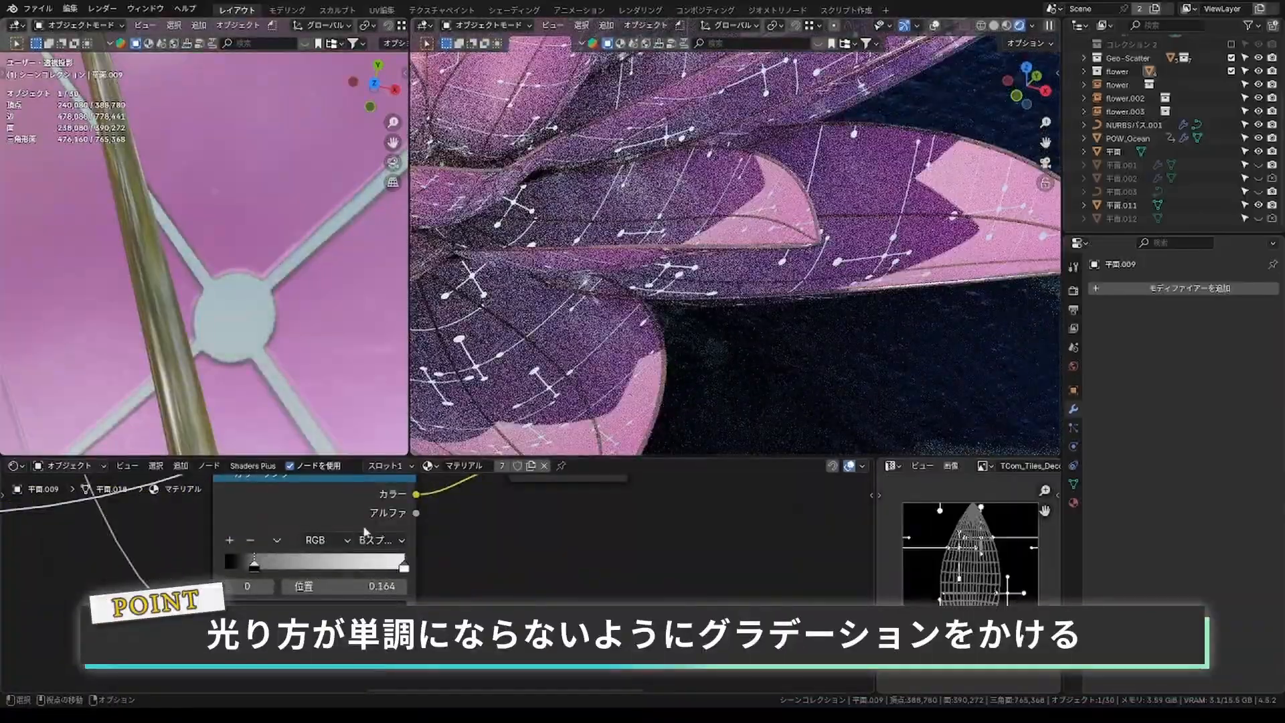
Move the dark stop of the petal material's Color Ramp to position 0.000.
drag(254, 566, 210, 570)
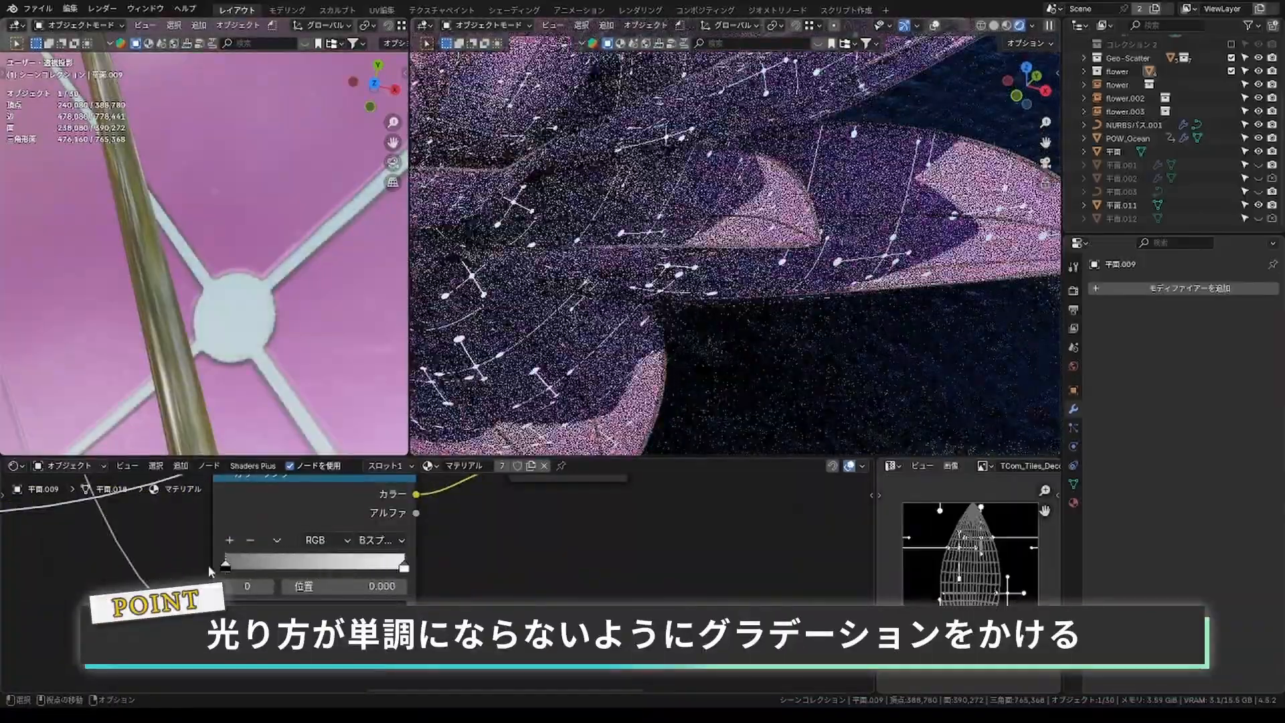
click(380, 603)
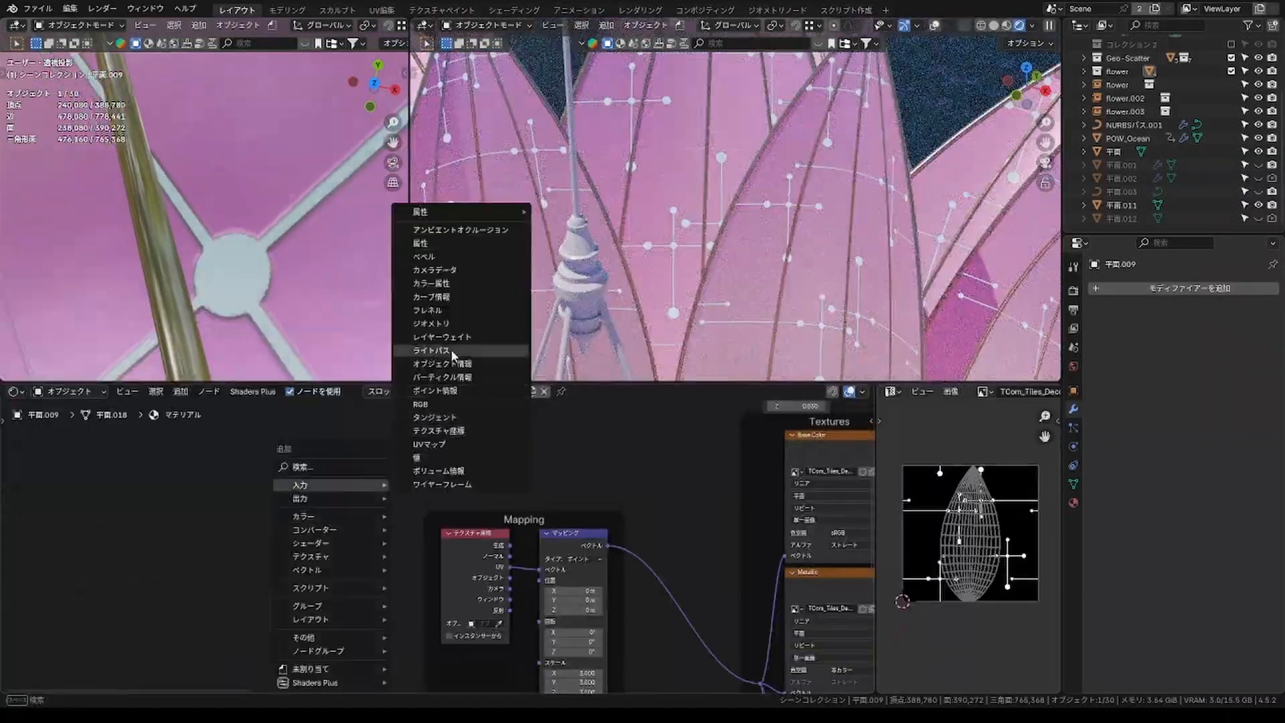
Add a Geometry input node and a Combine XYZ node ahead of the Mapping node in the petal material.
click(431, 323)
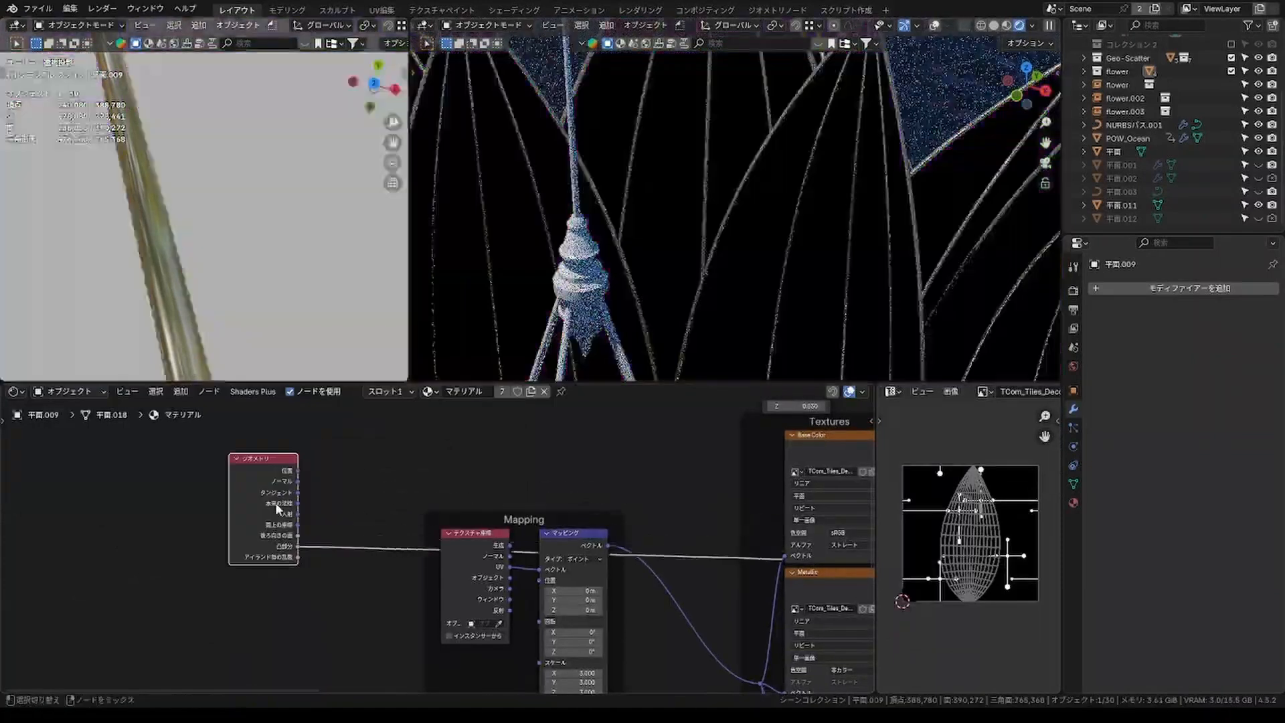
drag(225, 492, 173, 491)
key(shift+a)
click(342, 423)
click(279, 536)
Connect Random Per Island to the X and Y of Combine XYZ, and its vector to the Mapping node's Location.
drag(340, 543, 313, 490)
scroll(253, 514, up, 1)
drag(194, 506, 278, 506)
drag(195, 507, 278, 518)
middle_drag(682, 484, 600, 515)
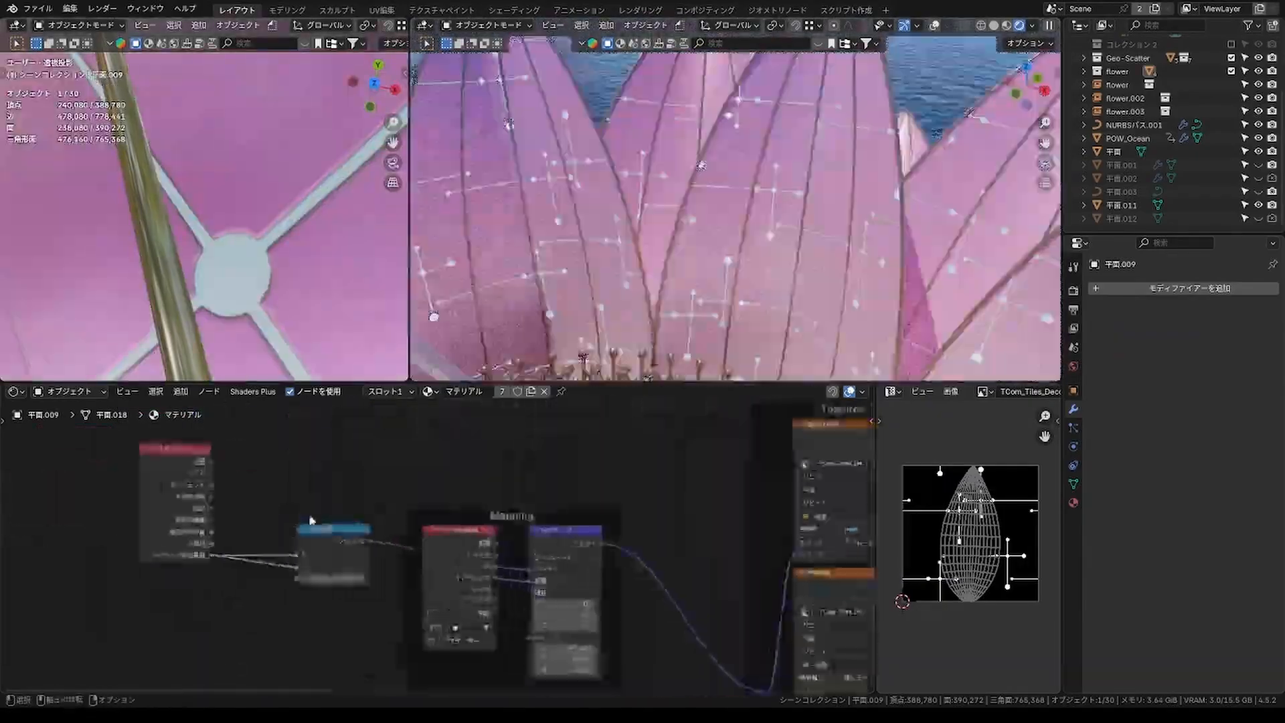
scroll(375, 551, up, 2)
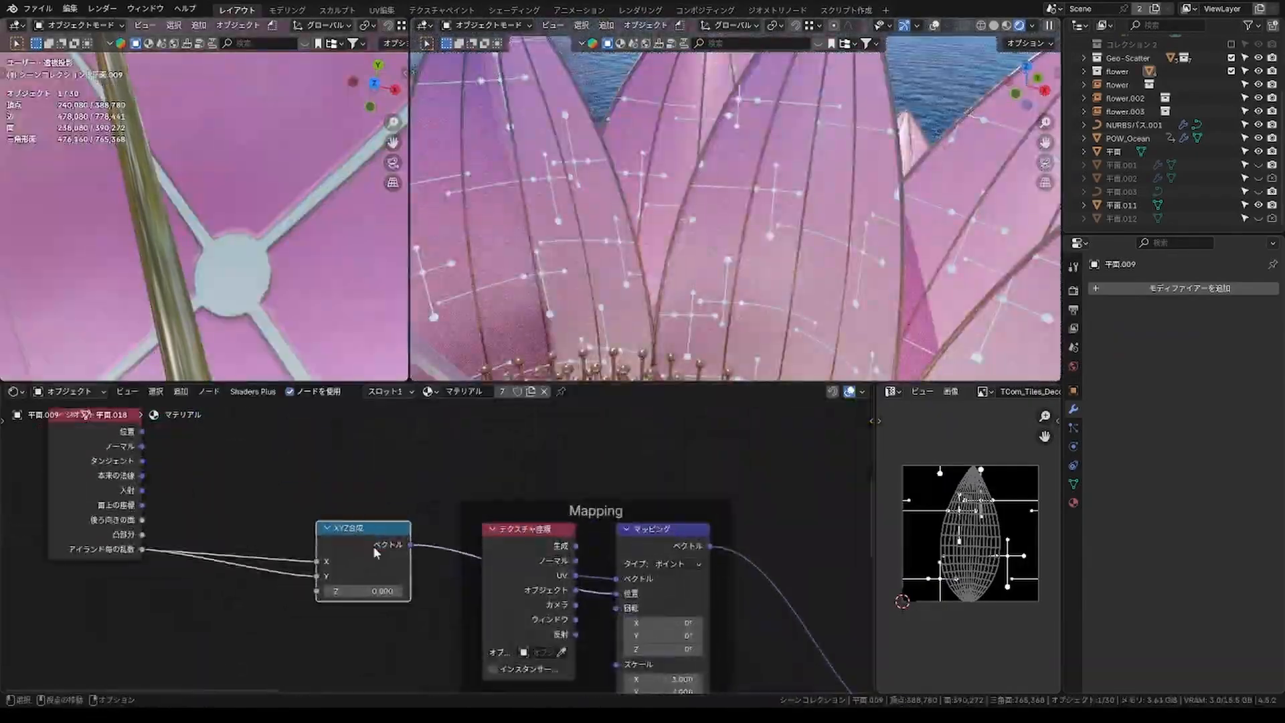
Mute the Combine XYZ link into Mapping and undo and redo it to compare the petal pattern with and without the offset.
ctrl+alt+right_drag(422, 538, 430, 570)
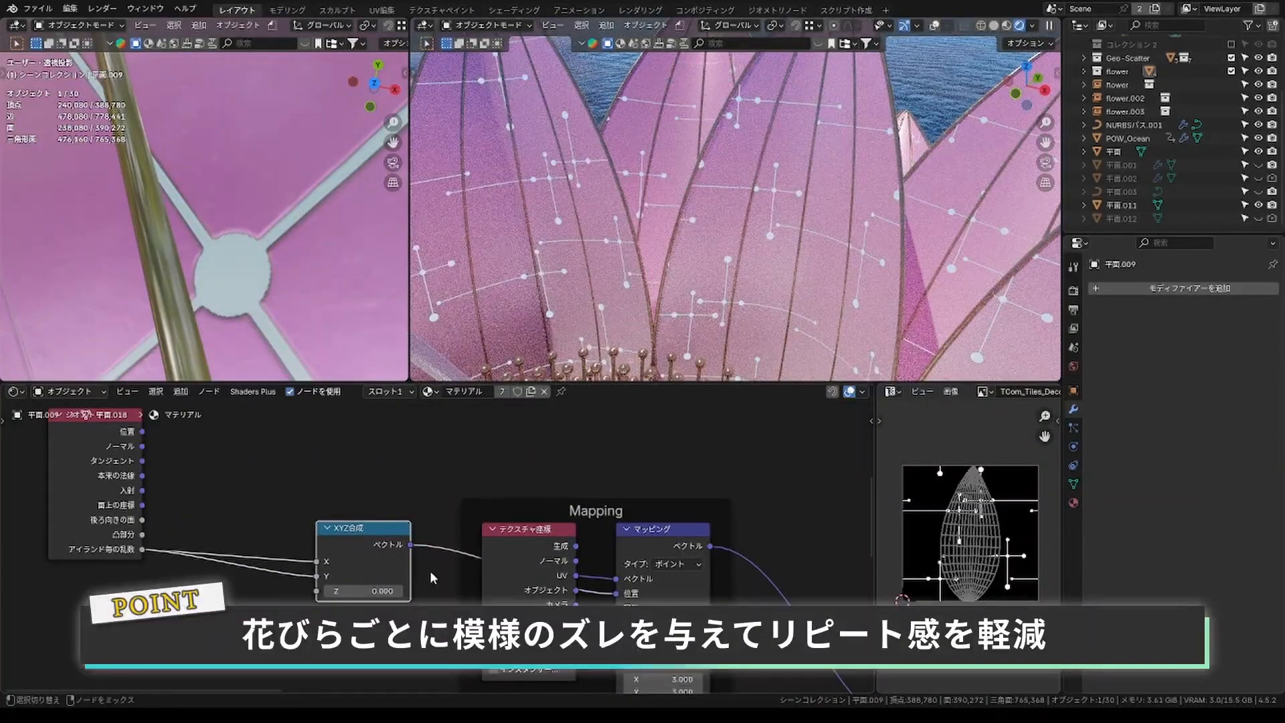
key(ctrl+z)
key(ctrl+shift+z)
key(ctrl+z)
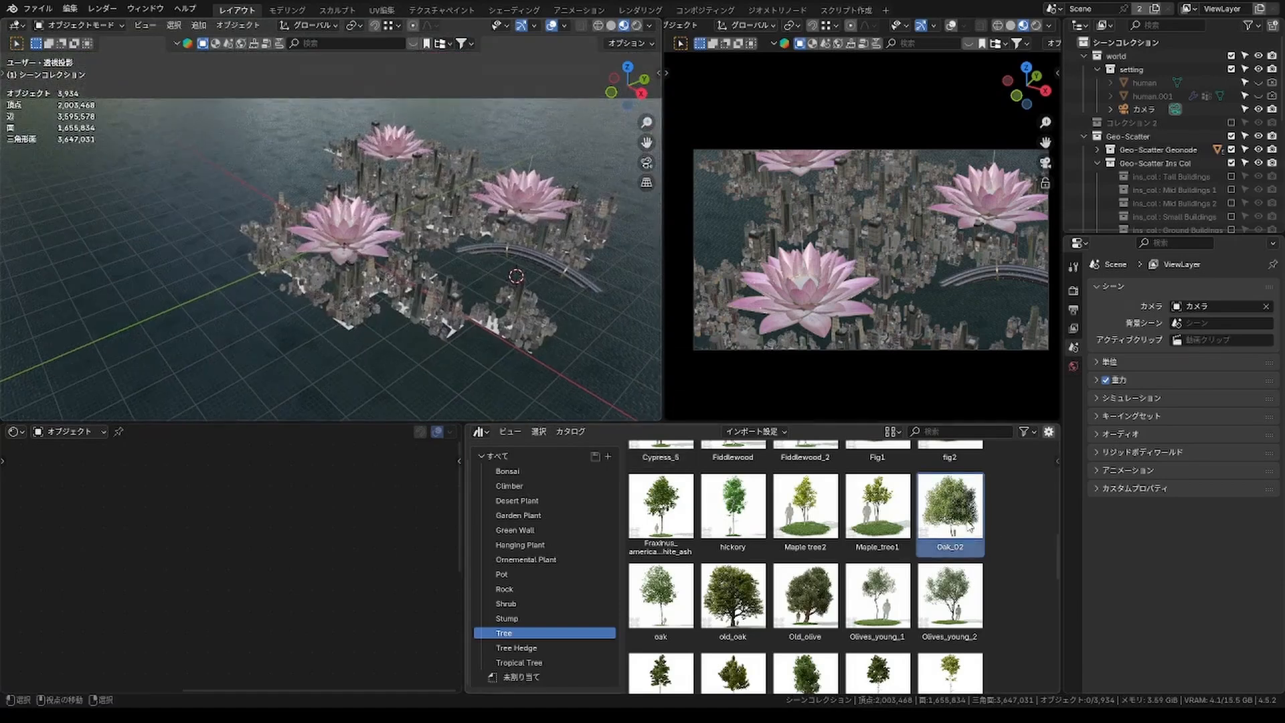
Place the Oak_02 tree asset in the scene by the front flower and scale it to suit the structure.
drag(971, 528, 310, 352)
key(KP_Decimal)
key(s)
click(454, 207)
key(s)
click(377, 231)
Apply the oak's transform and move it among the buildings beneath the flower's petals.
key(ctrl+a)
click(375, 232)
key(g)
scroll(863, 267, up, 5)
scroll(321, 201, up, 5)
middle_drag(321, 221, 282, 167)
Duplicate the oak three times and spread the copies among the buildings beneath the flower.
key(shift+d)
mouse_move(428, 201)
middle_down()
mouse_move(502, 236)
mouse_move(334, 201)
mouse_move(428, 201)
middle_up()
key(shift+d)
key(shift+d)
click(385, 221)
key(g)
click(372, 227)
click(336, 274)
Duplicate the oak, scale the copy up by about 1.149 and position it among the buildings beneath the flower.
key(alt+d)
click(405, 271)
scroll(404, 271, up, 4)
middle_drag(404, 271, 452, 281)
key(g)
key(s)
key(g)
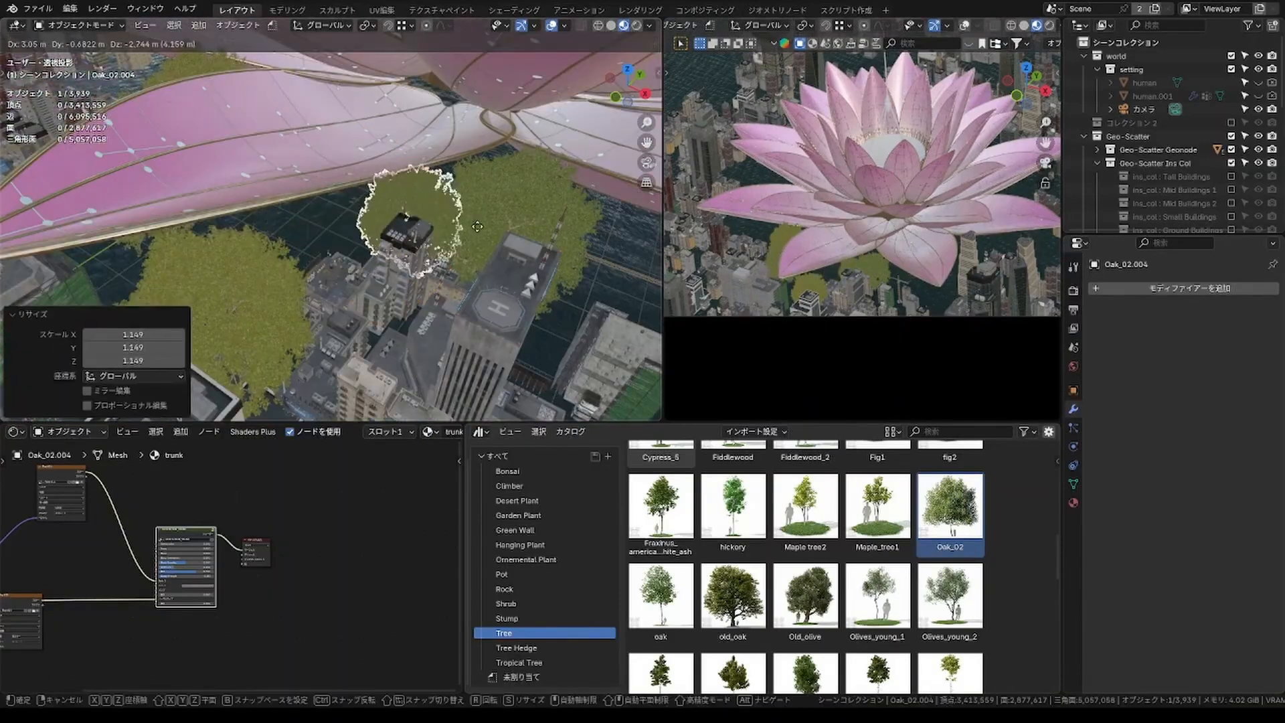
Place more linked oak copies beneath the flower's lower petals, spreading them between the surrounding buildings.
key(alt+d)
click(370, 295)
scroll(863, 234, up, 5)
key(g)
click(335, 267)
scroll(335, 254, down, 4)
key(alt+d)
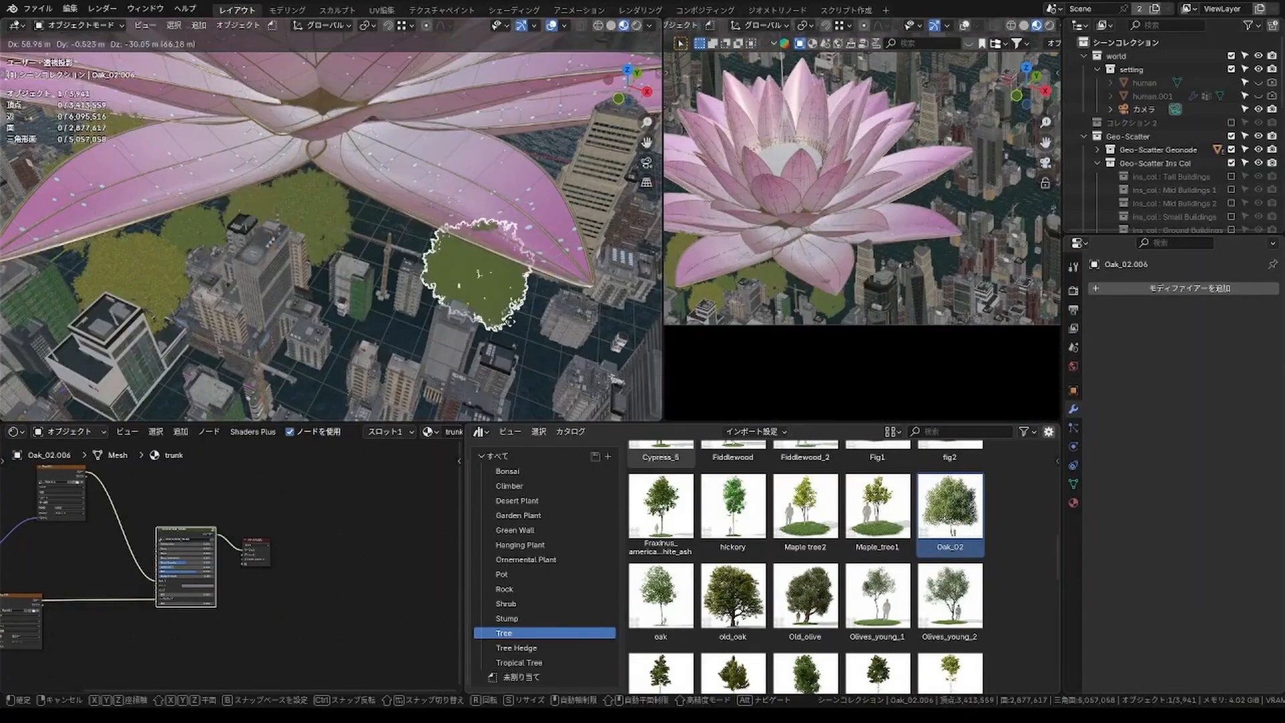
click(479, 267)
key(alt+d)
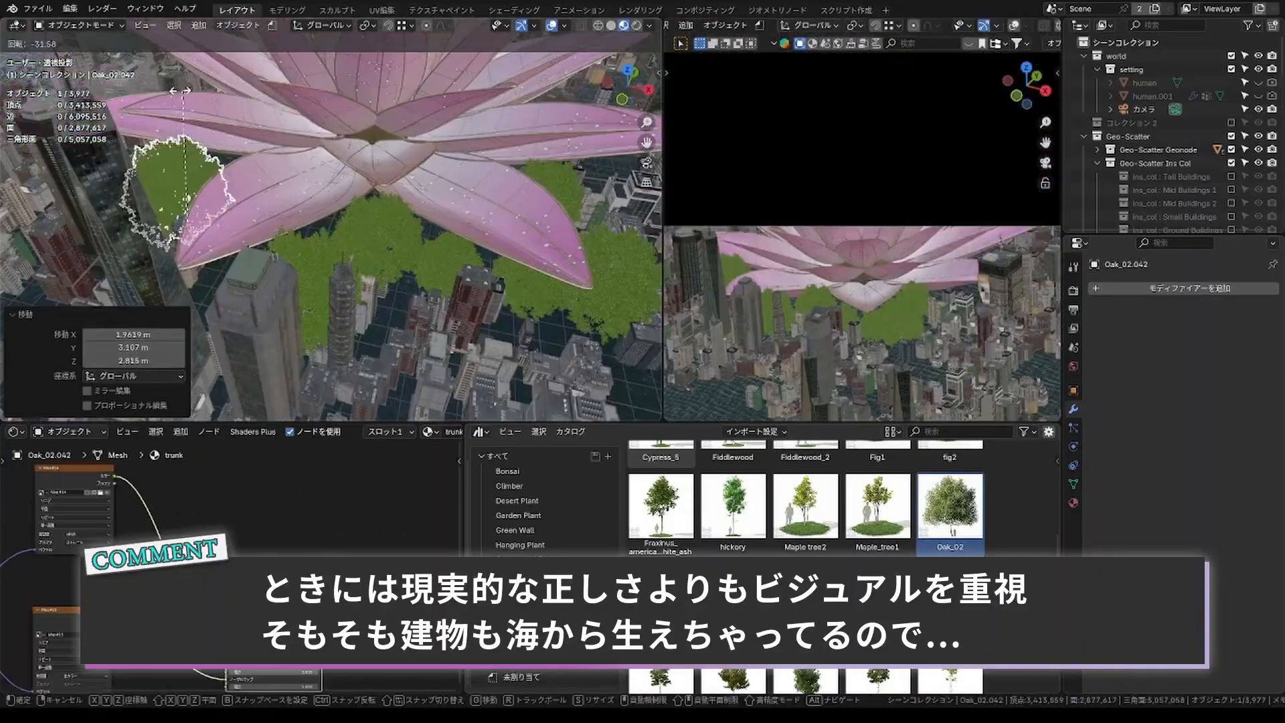
Duplicate and resize an oak, placing it beside the tall billboard building near the flower.
key(alt+d)
click(408, 228)
key(s)
scroll(435, 228, up, 4)
key(g)
click(415, 234)
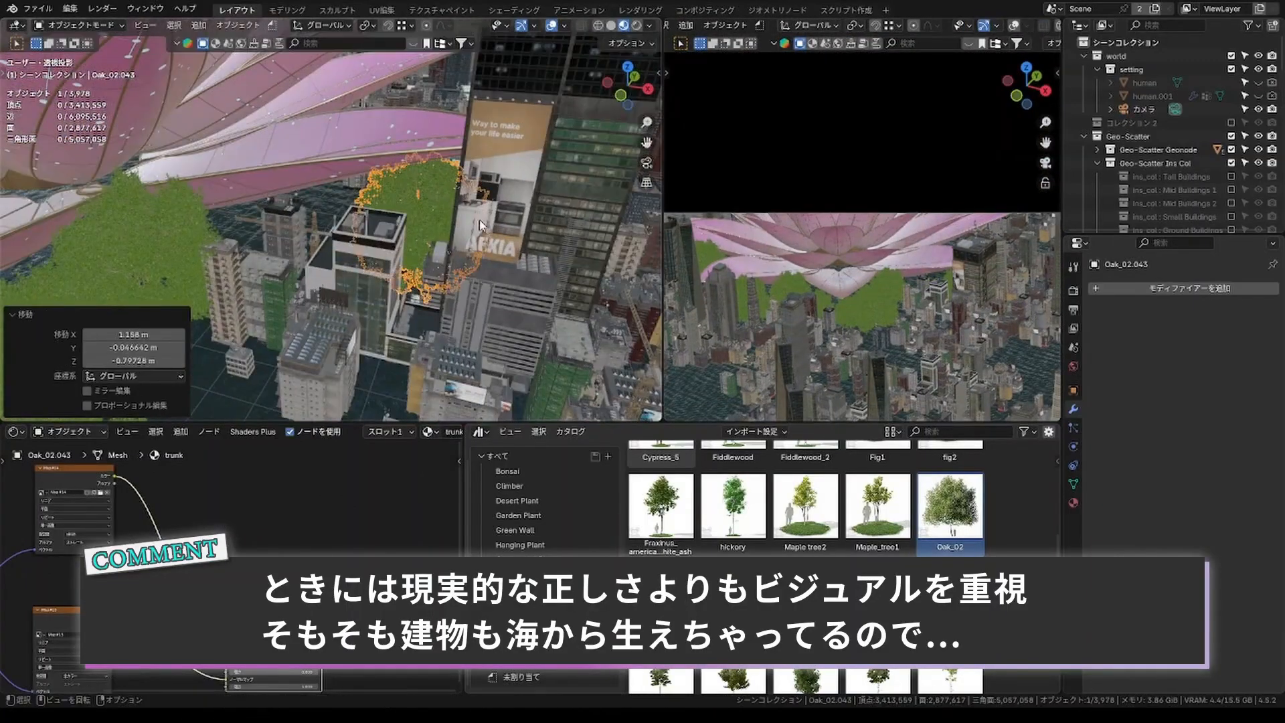
Duplicate another oak to the outer edge of the grove beneath the flower and scale it to 0.780.
scroll(963, 348, down, 3)
middle_drag(341, 250, 300, 258)
key(alt+d)
click(328, 268)
key(s)
click(335, 268)
scroll(341, 261, down, 3)
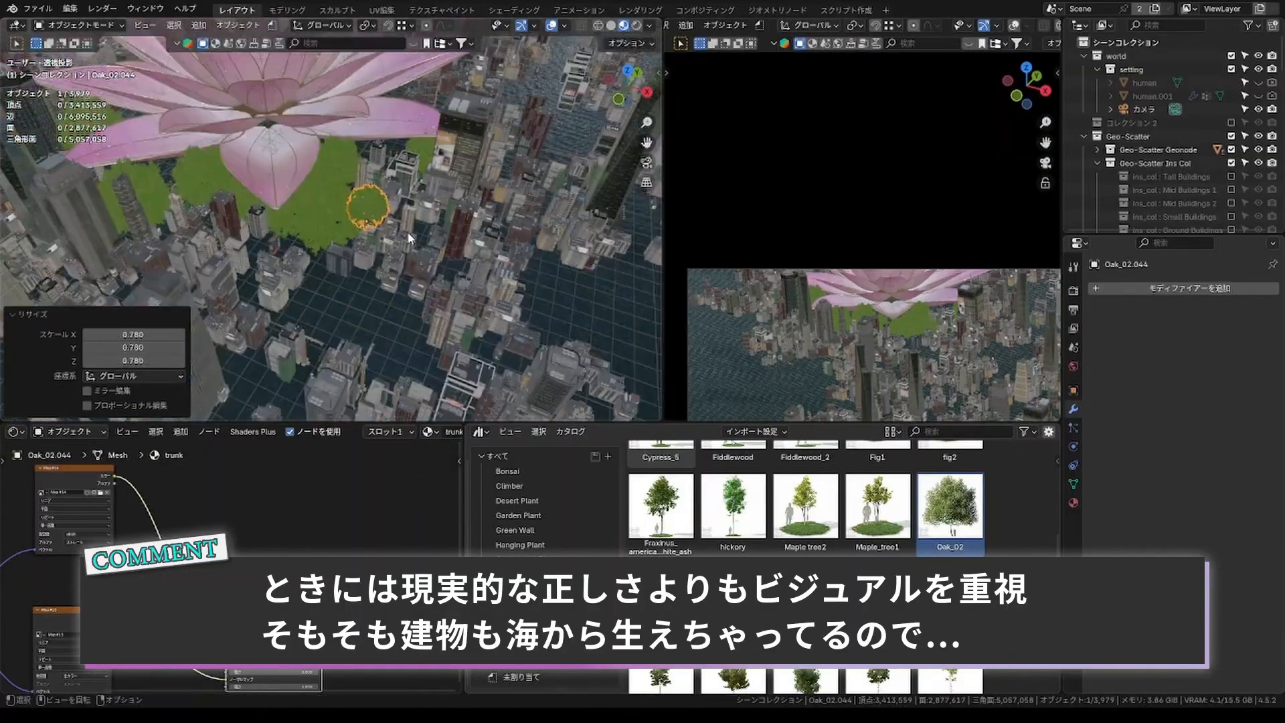
Add another oak copy near the flower, adjusting its size and position to fill out the grove.
key(alt+d)
click(411, 306)
key(s)
click(496, 299)
key(g)
click(529, 329)
Rotate the copied cable bundle 42.6° about Z and position it beside the existing cables.
key(s)
click(468, 334)
key(r)
click(455, 341)
key(alt+d)
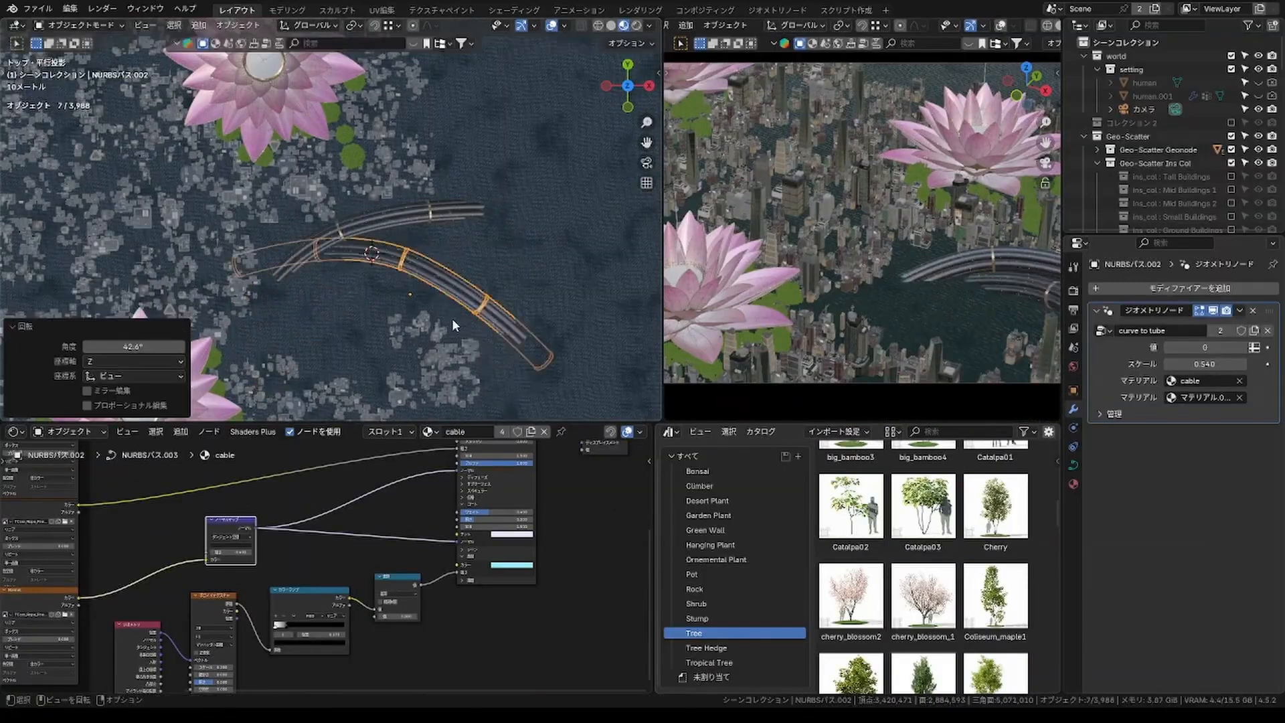
click(307, 258)
scroll(334, 241, up, 3)
middle_drag(307, 258, 375, 287)
key(g)
click(360, 257)
Raise a control point of the copied cable's path by about 77.6 m along Z to form an arch.
key(Tab)
click(137, 324)
middle_drag(147, 323, 174, 375)
key(g)
click(276, 161)
shift+middle_drag(428, 267, 321, 201)
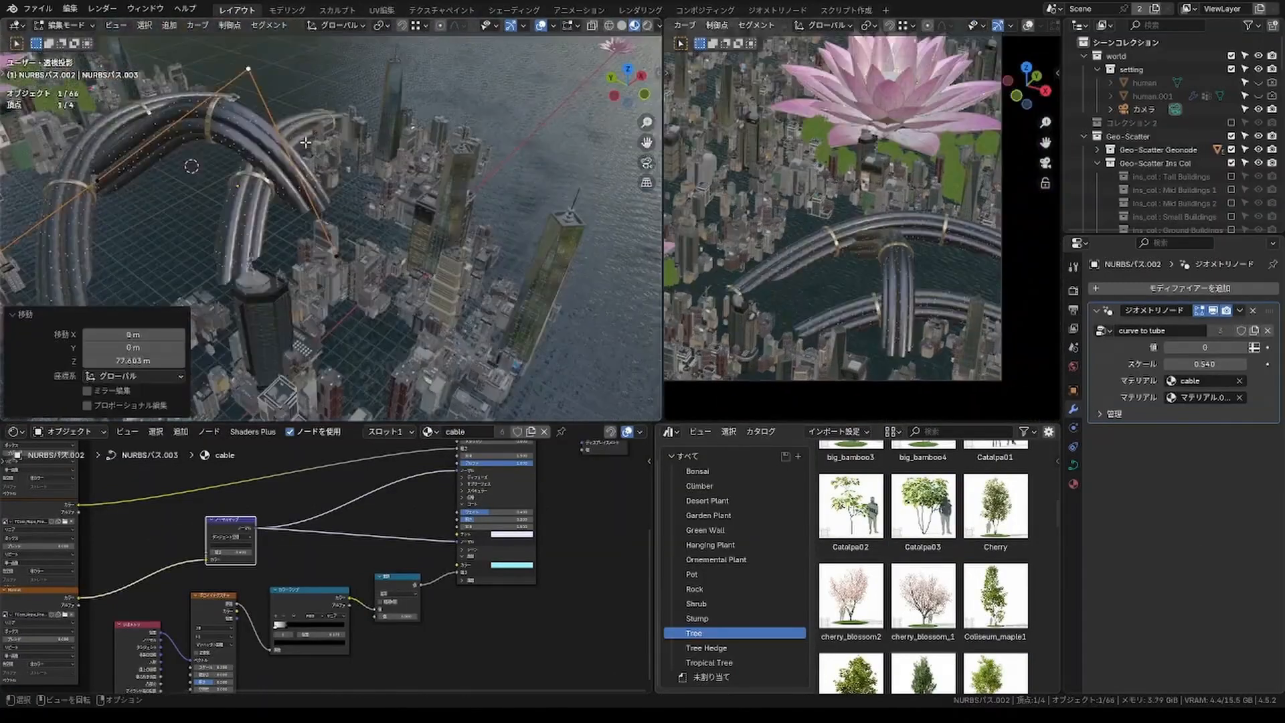
Reposition the cable path's control point in several moves to refine the curve of the arch.
middle_drag(348, 221, 536, 267)
key(g)
click(469, 201)
key(g)
click(348, 201)
key(g)
click(345, 209)
key(g)
click(344, 213)
Move another control point of the cable path and reduce the curve to tube scale to 0.404.
click(572, 213)
key(g)
click(552, 194)
key(Tab)
drag(1205, 364, 1195, 364)
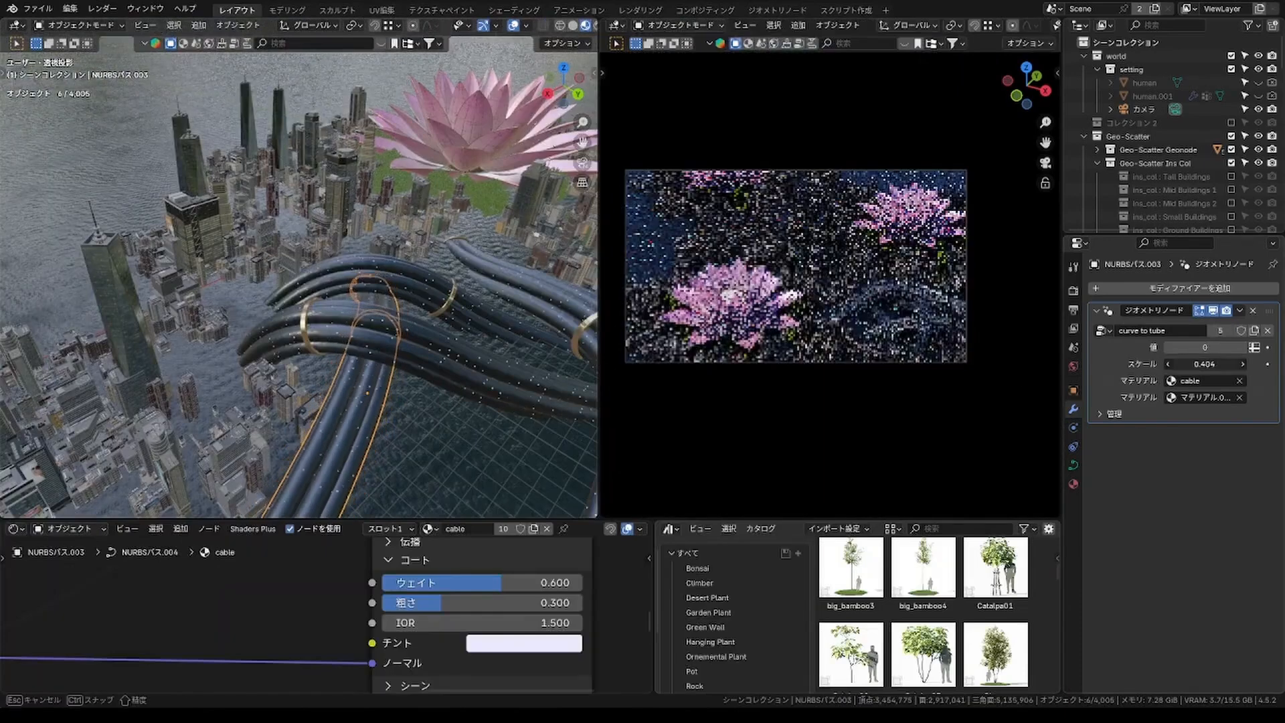
mouse_move(220, 301)
middle_down()
mouse_move(191, 303)
mouse_move(201, 308)
middle_up()
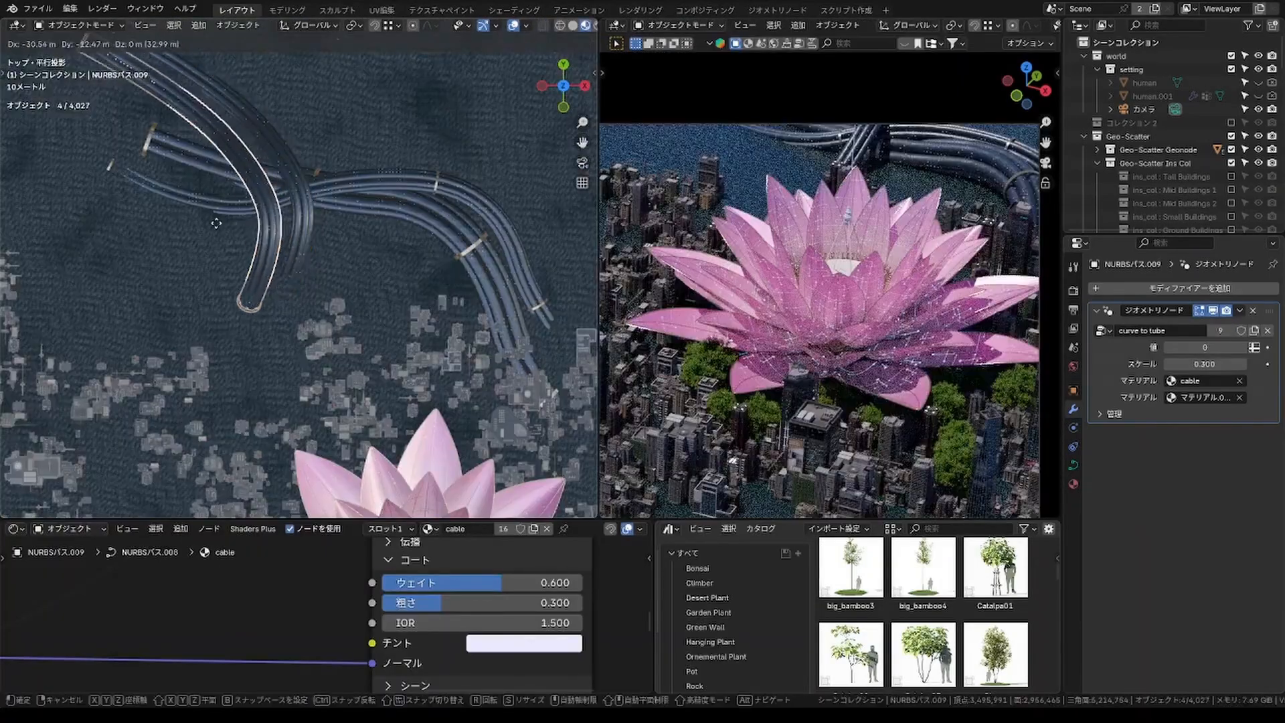
Place the copied cable bundle over the open sea behind the flower and adjust its curve.
key(g)
click(252, 397)
click(264, 256)
key(g)
click(258, 271)
middle_drag(259, 271, 375, 201)
key(g)
click(312, 297)
Extend the cable path by extruding new control points from its end.
middle_drag(313, 298, 297, 328)
click(246, 263)
key(e)
click(341, 311)
middle_drag(361, 301, 322, 348)
key(e)
key(e)
click(426, 343)
Select the cable bundles together, move them near the flower beside the city edge and rotate them to fit.
shift+click(361, 348)
shift+click(323, 455)
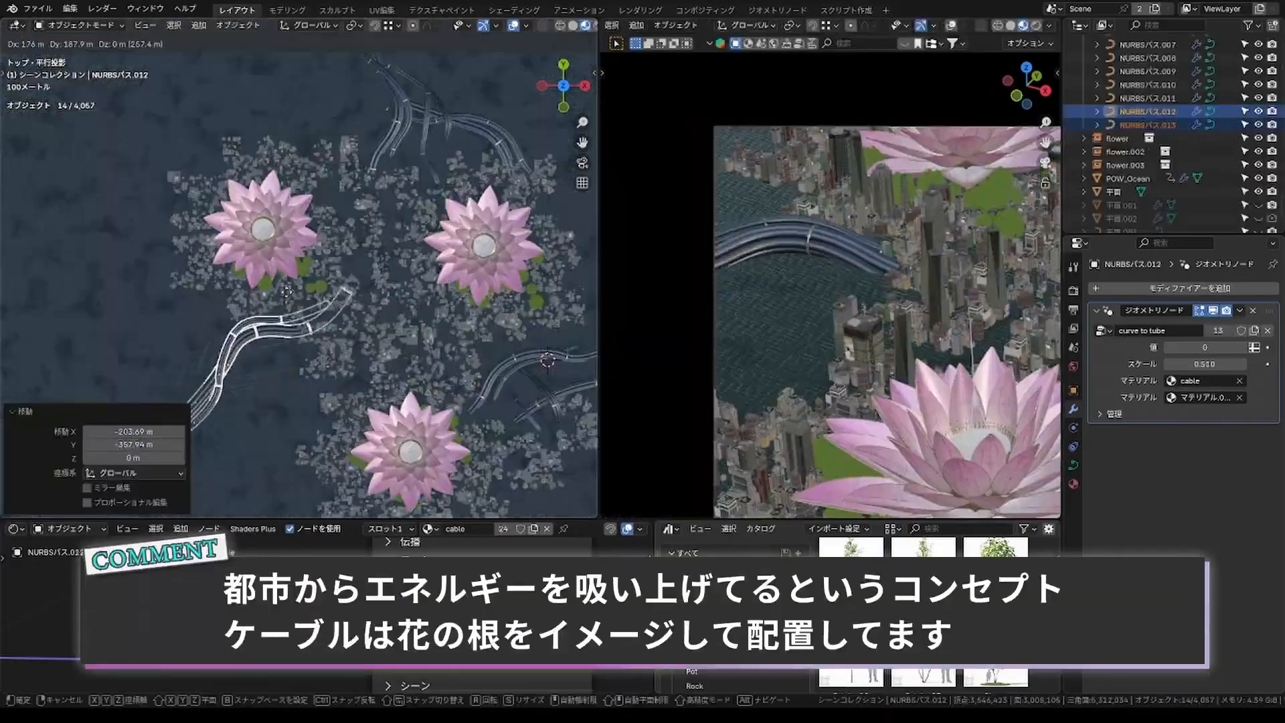
click(277, 303)
scroll(281, 300, up, 4)
key(r)
click(195, 269)
key(g)
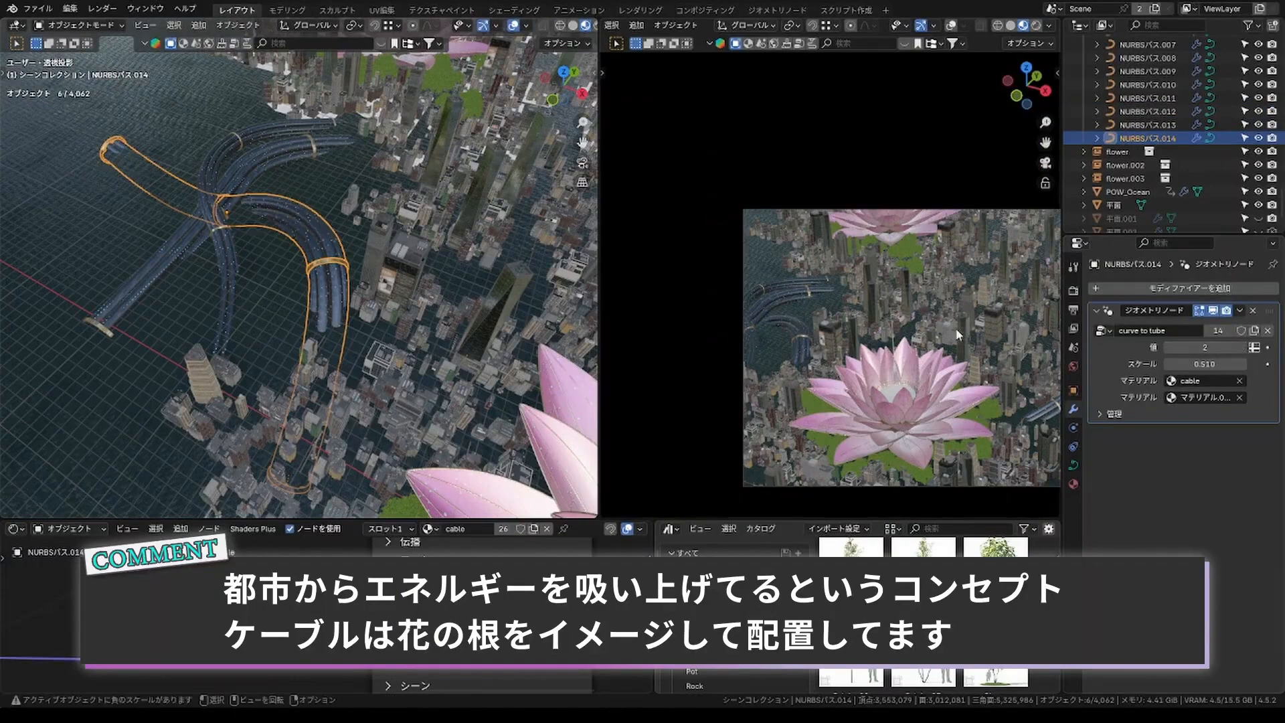
Move the second camera about 73.5 m along its local Z axis and adjust its focal length.
key(g)
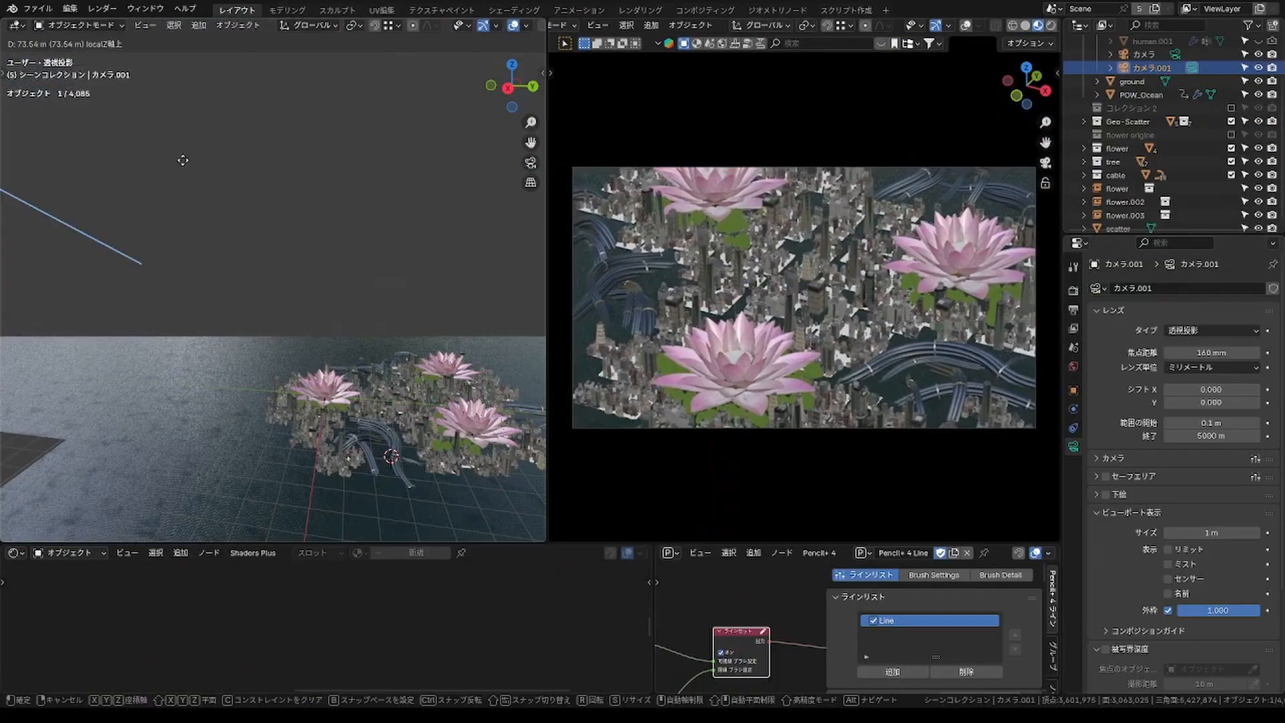
click(183, 160)
drag(1212, 352, 1161, 352)
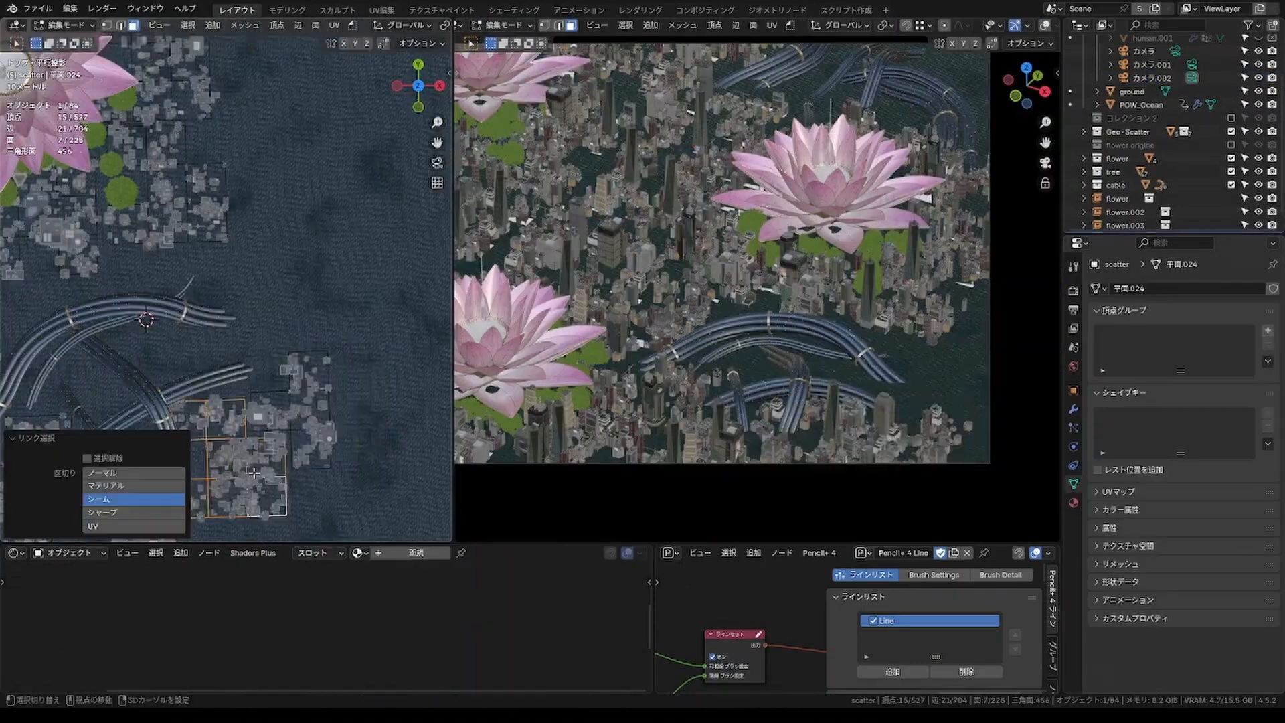
Duplicate the selected faces of the scatter plane to spread buildings over more of the sea.
key(shift+d)
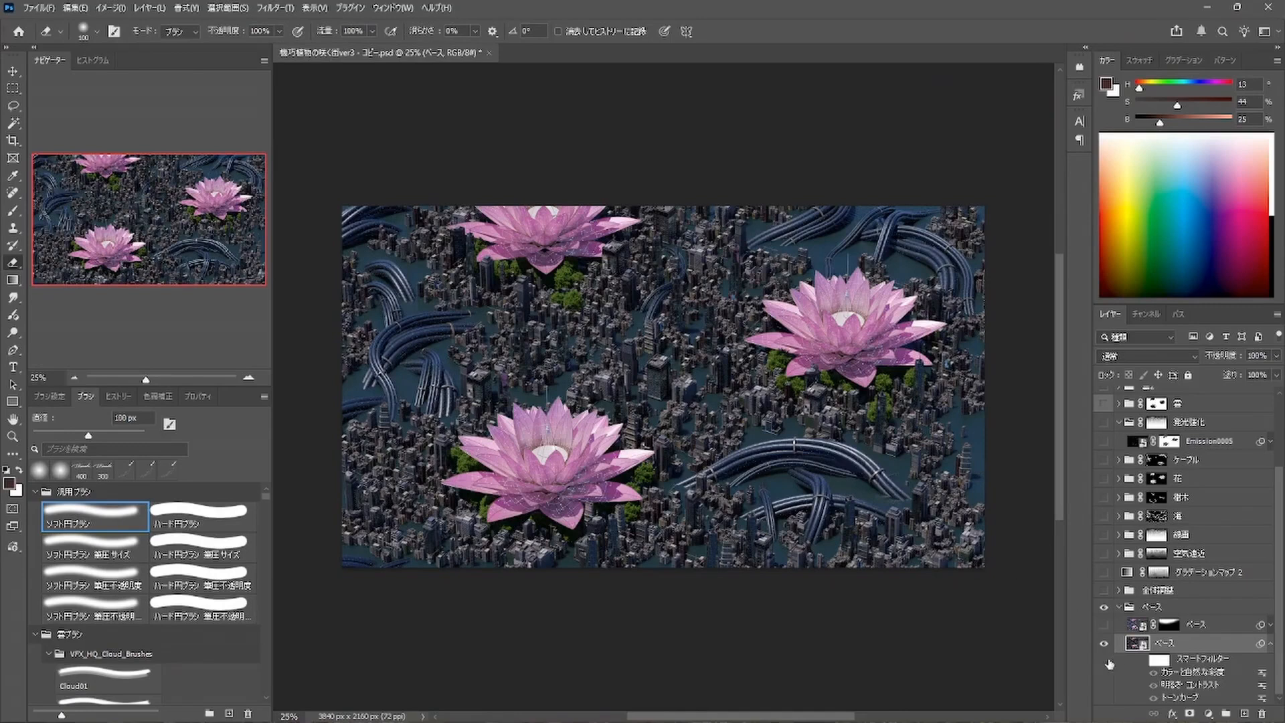
In Photoshop, compare the ベース layer with and without its smart filters and leave them enabled.
click(1145, 663)
click(1143, 663)
click(1142, 662)
click(1142, 661)
click(1142, 662)
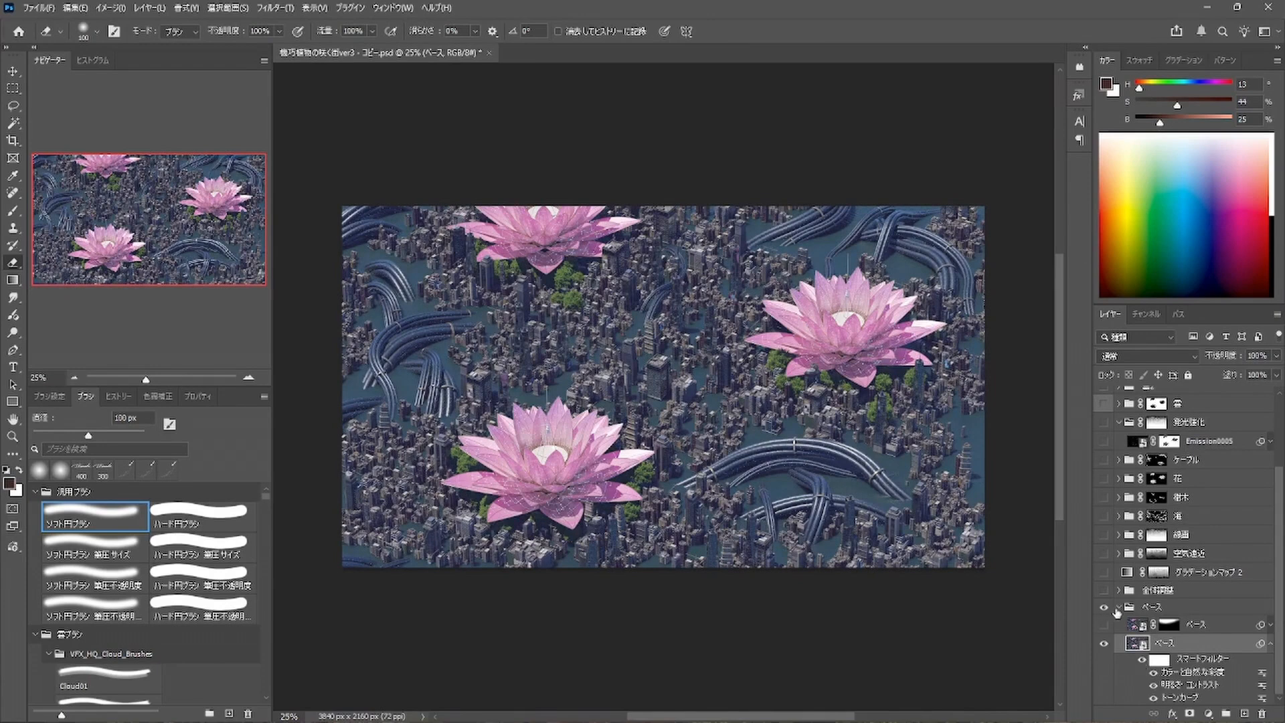
Show the 全体調整 and 空気遠近 groups, viewing the 空気遠近 depth mask on its own first.
click(1118, 607)
click(1103, 679)
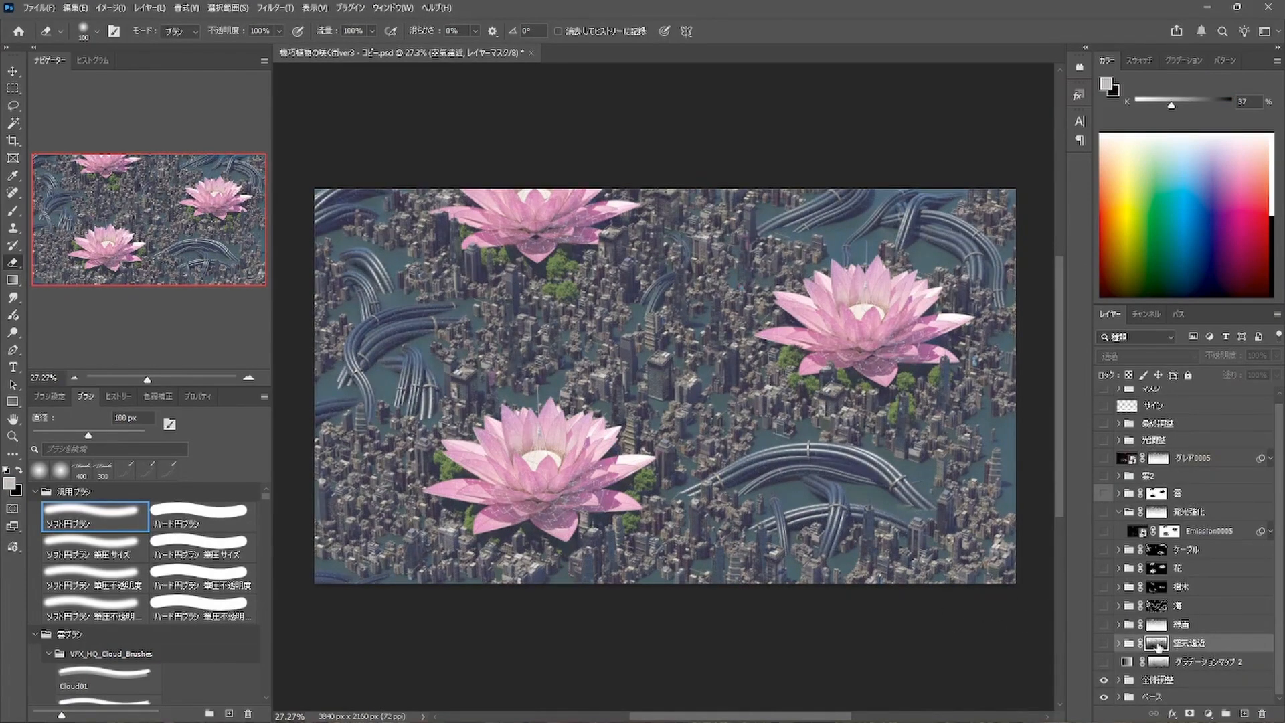
alt+click(1160, 644)
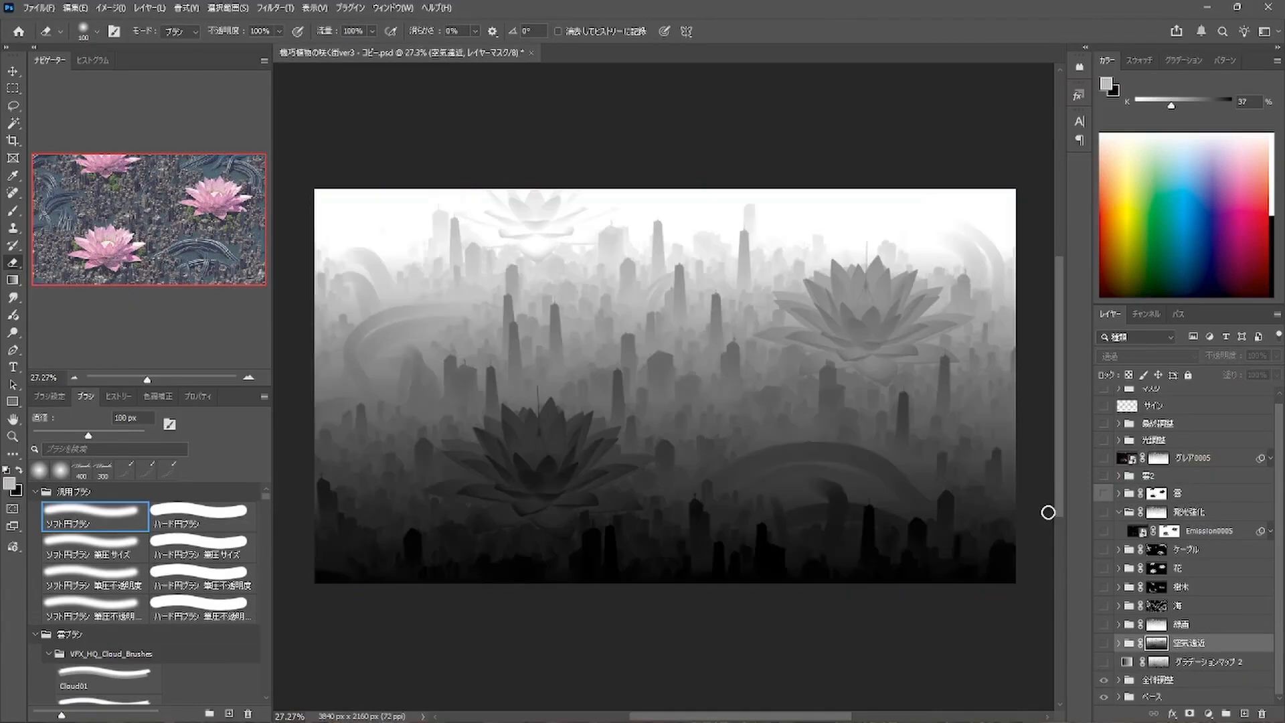
click(1104, 643)
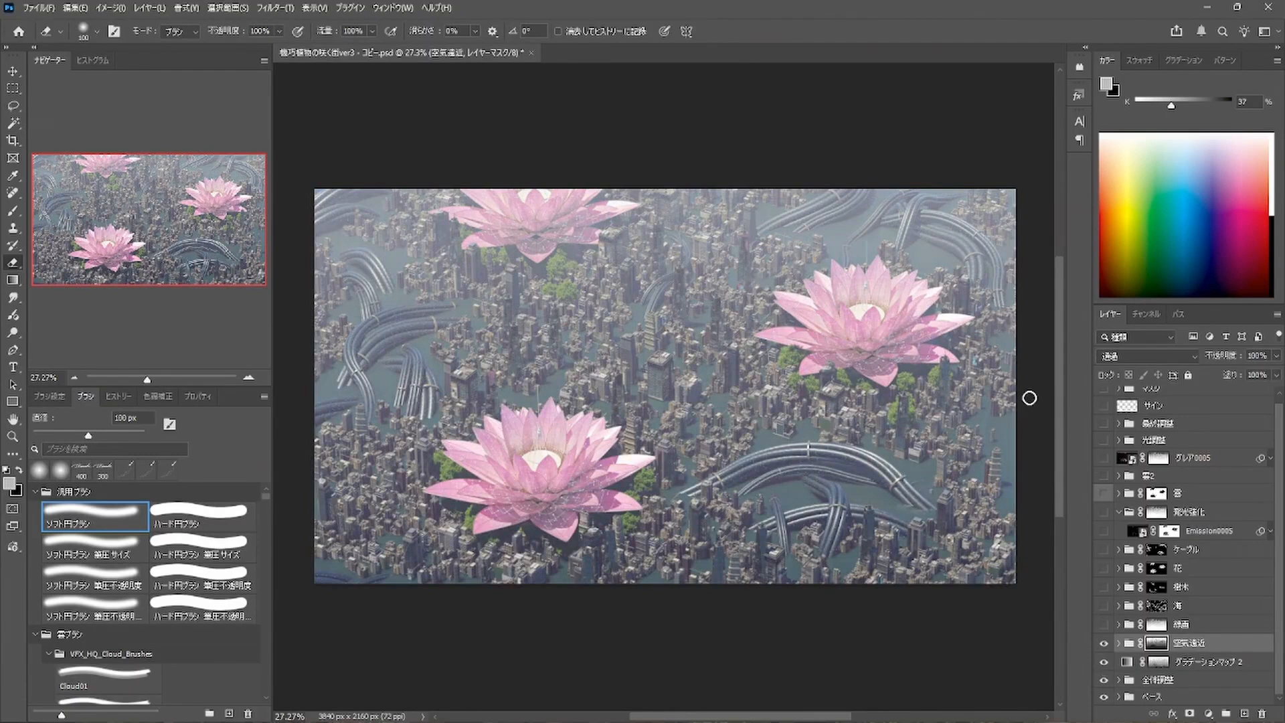
Show the 線画 group and compare its line art off and on around the front flower's petals.
click(1105, 624)
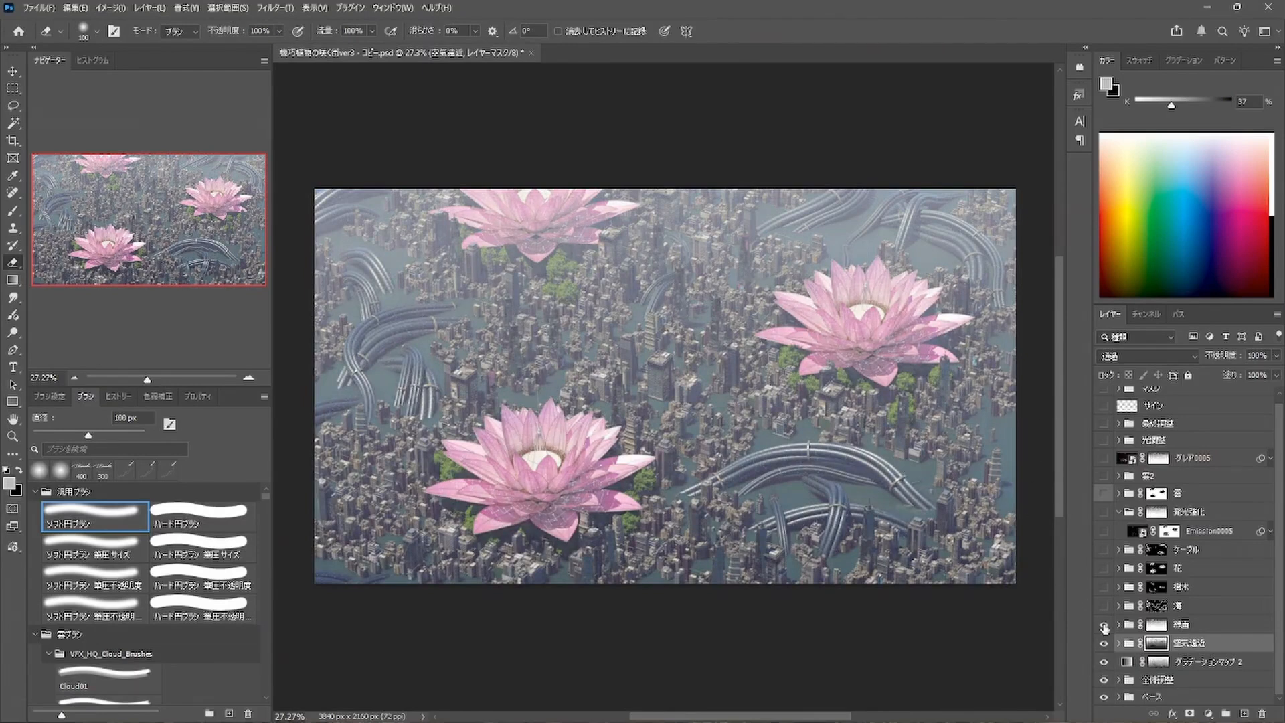
alt+scroll(576, 524, up, 5)
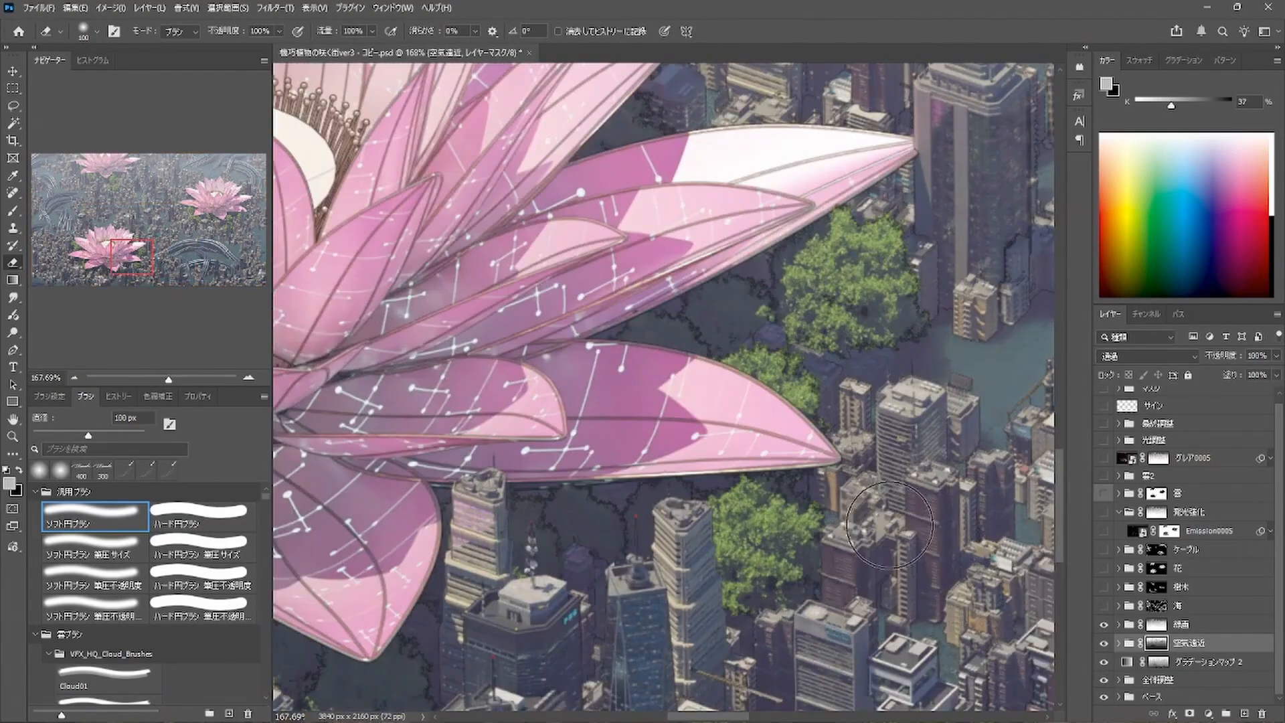
click(1104, 624)
click(1105, 624)
alt+scroll(976, 436, down, 5)
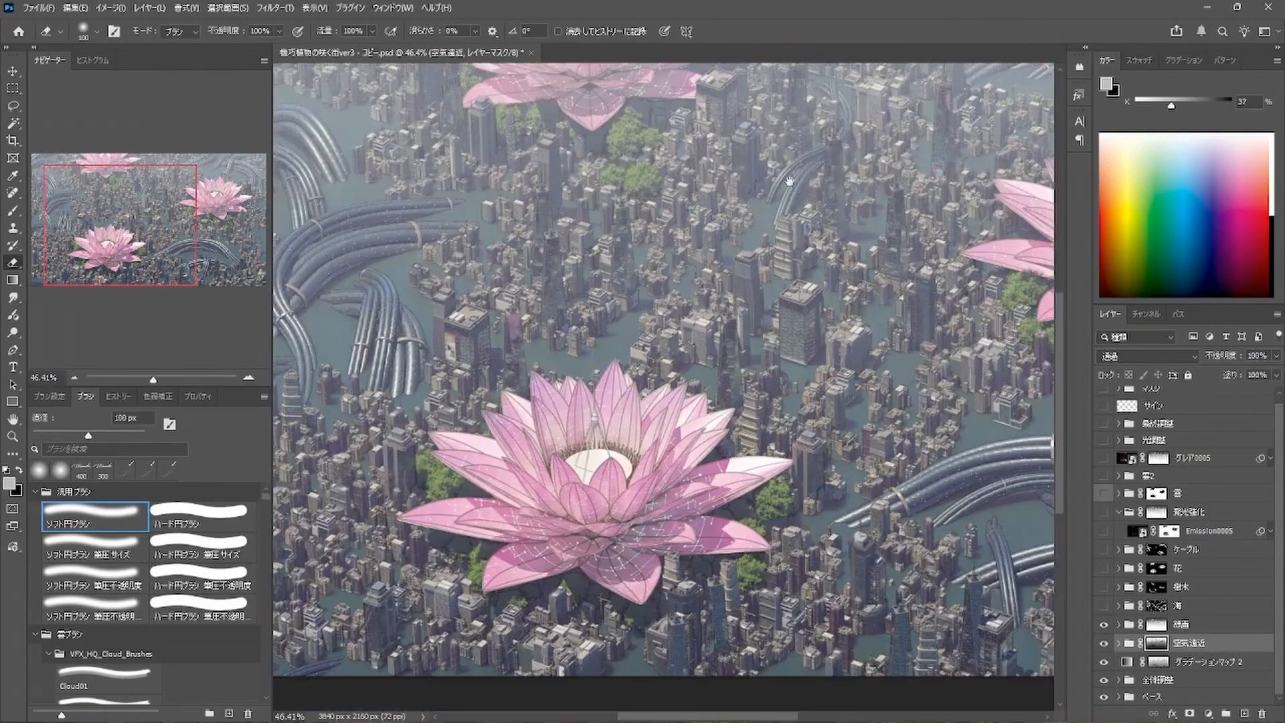
Compare the 線画 line art off and on around the distant flower, trees and buildings.
drag(789, 180, 722, 307)
alt+scroll(636, 310, up, 9)
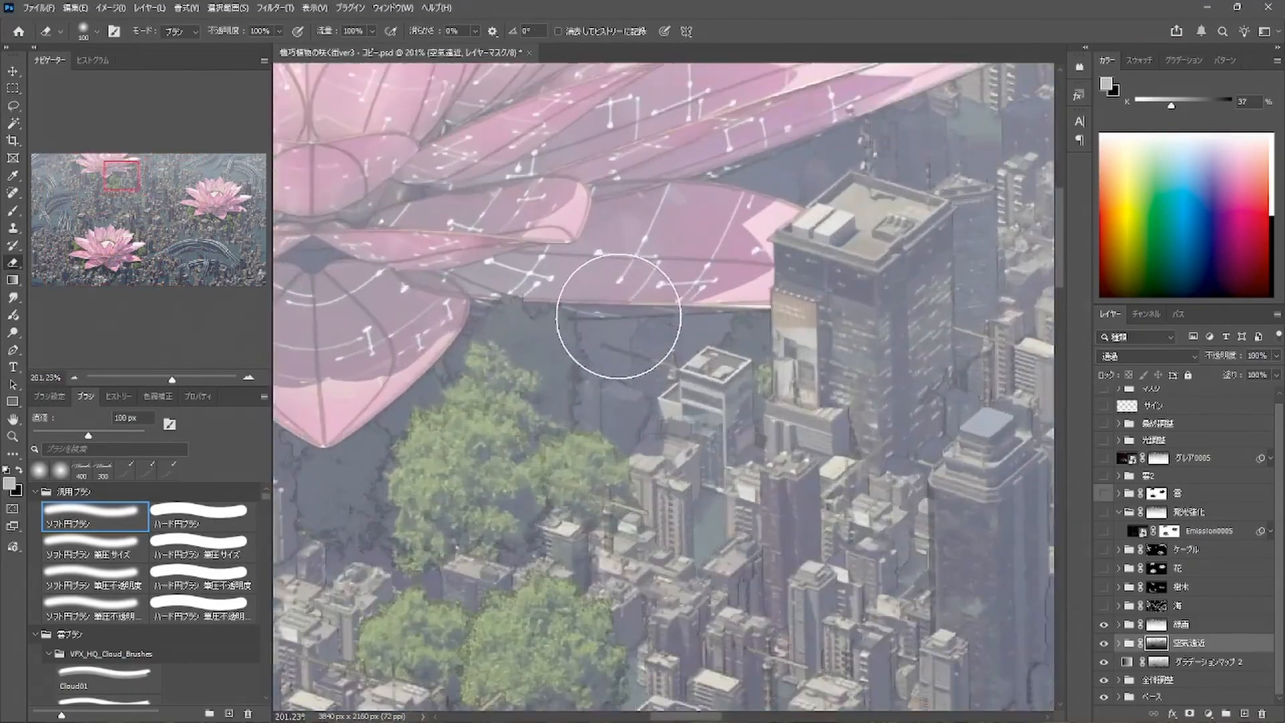
drag(617, 327, 734, 333)
click(1104, 626)
click(1105, 627)
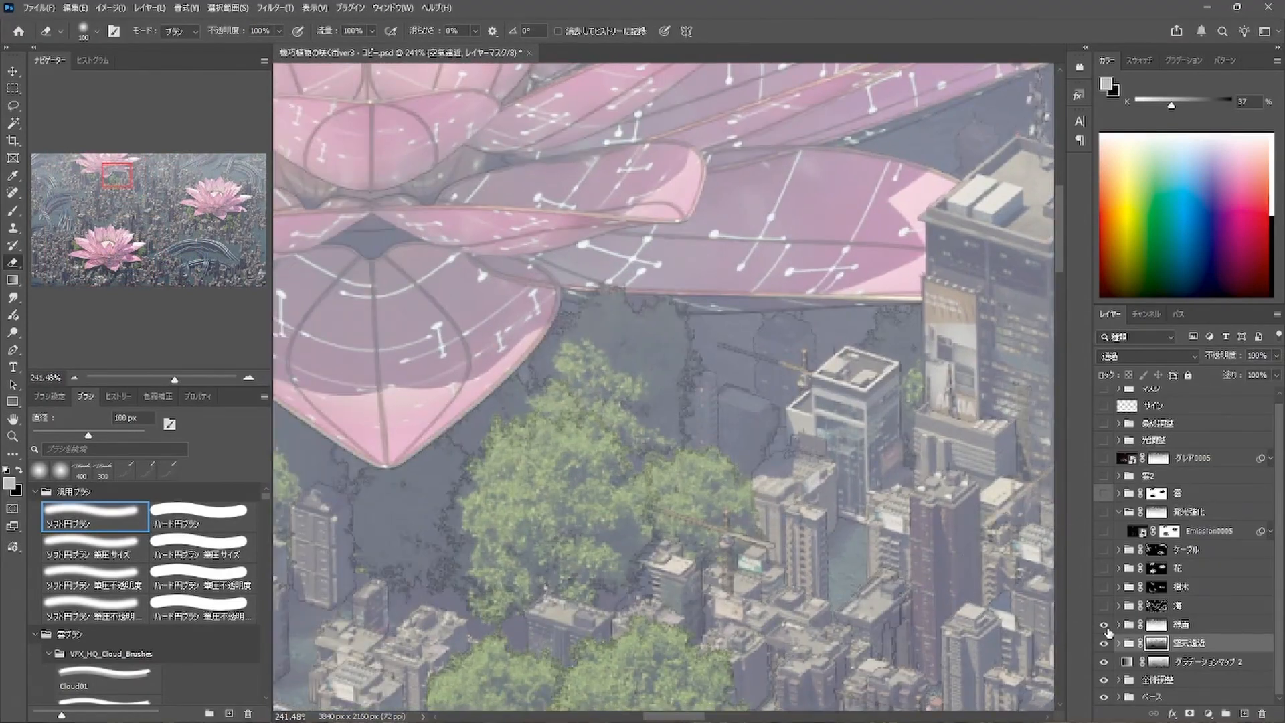
key(ctrl+0)
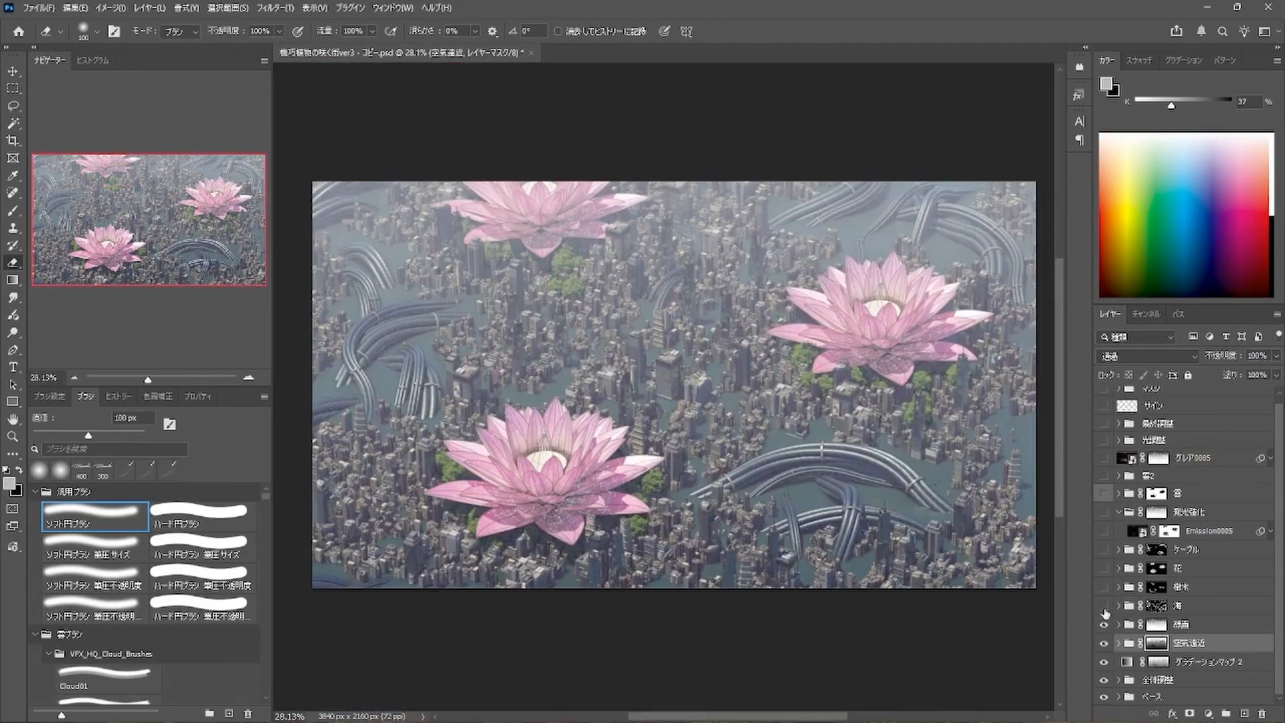
View the 海 group's layer mask on its own and make the group visible.
alt+click(1157, 605)
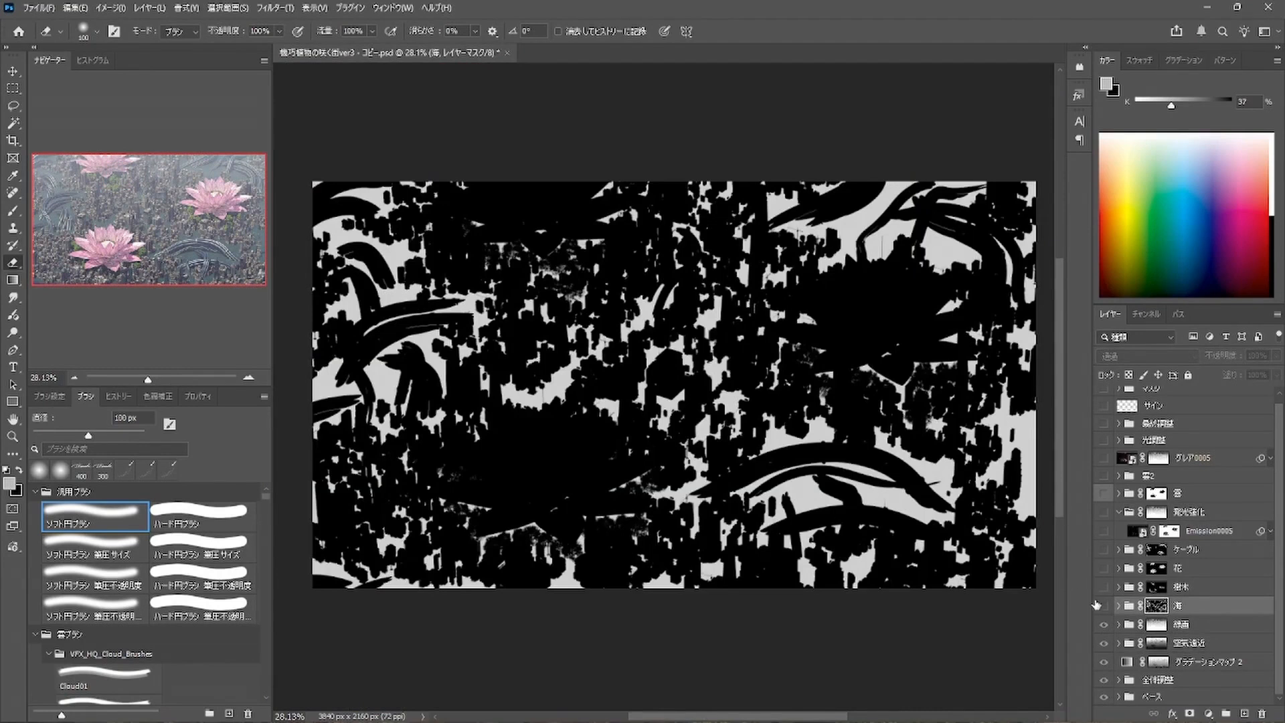
click(1104, 606)
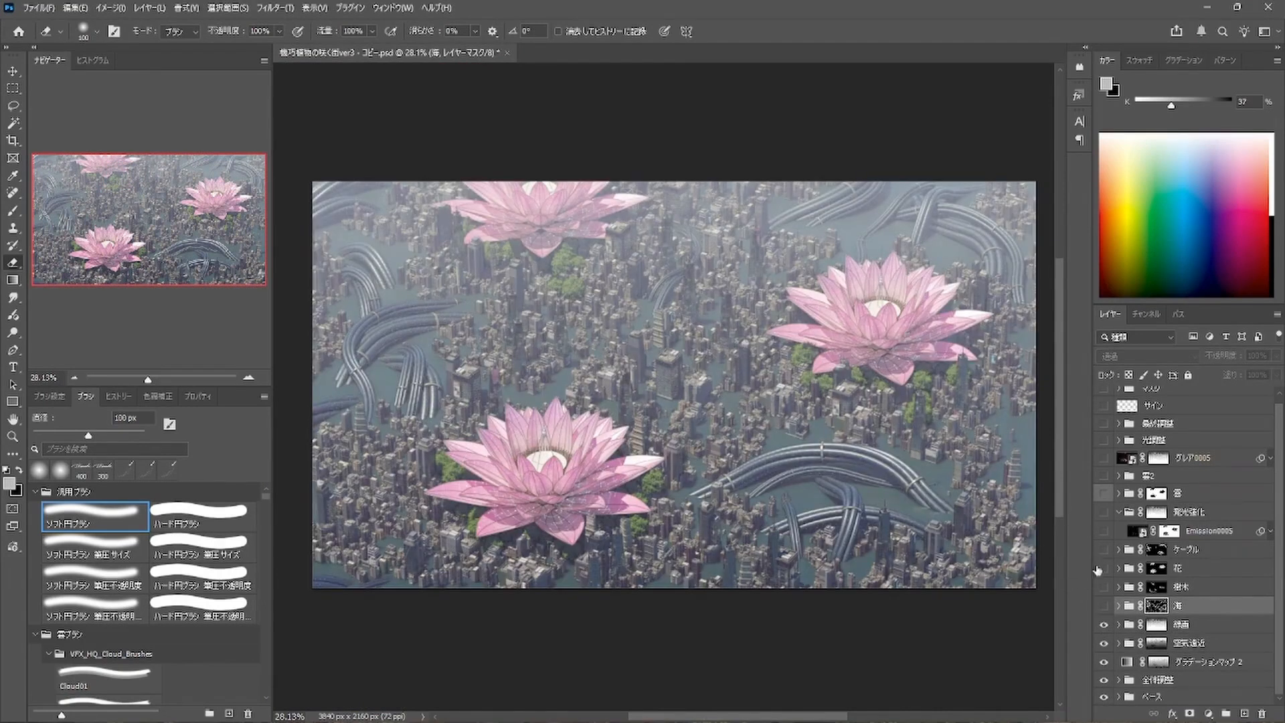
click(1104, 606)
Expand the 海 group and compare its two GlossDir0005 reflection layers off and on, leaving both visible.
scroll(903, 463, down, 1)
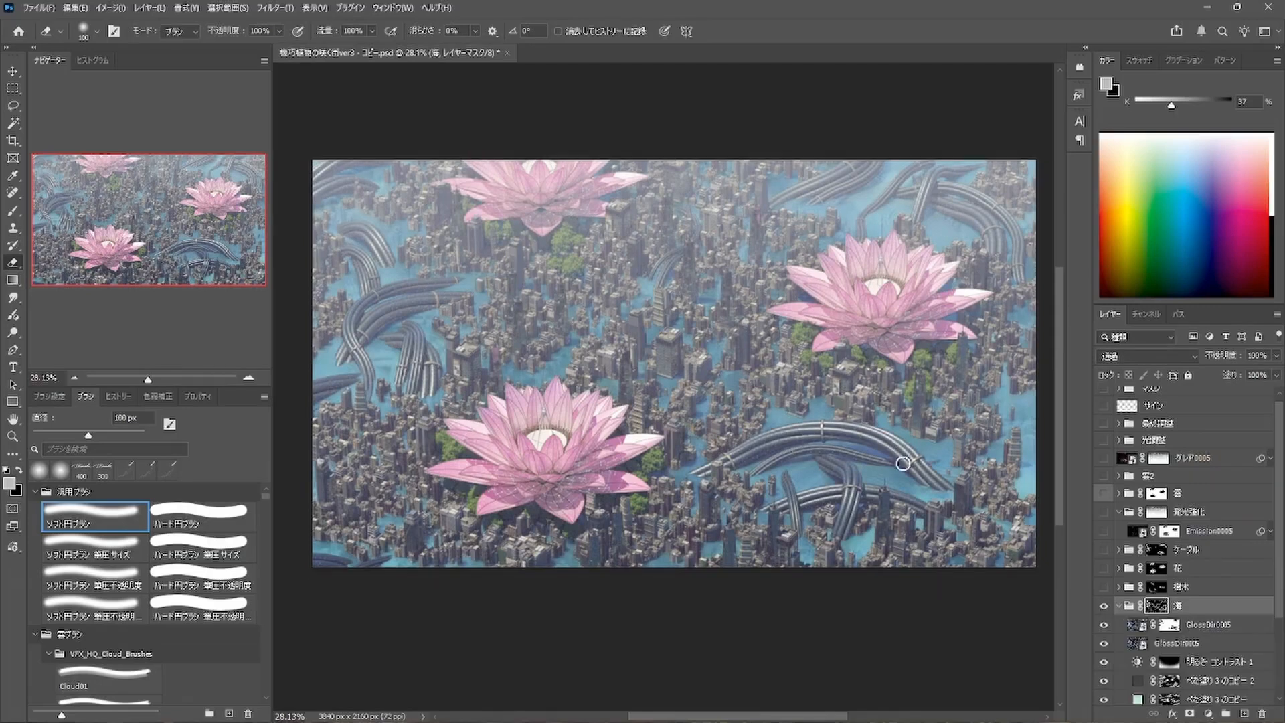
scroll(1138, 535, down, 3)
alt+scroll(829, 476, up, 5)
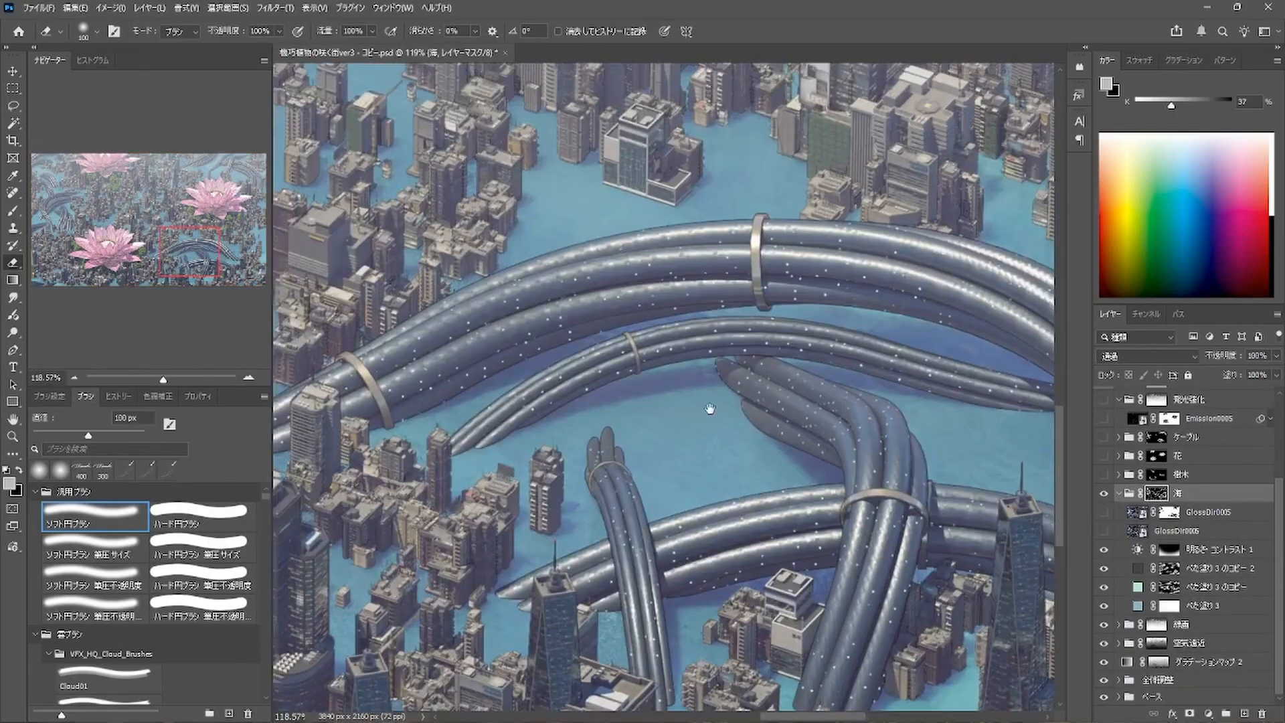
click(1103, 531)
click(1102, 531)
click(1103, 512)
alt+scroll(789, 444, up, 4)
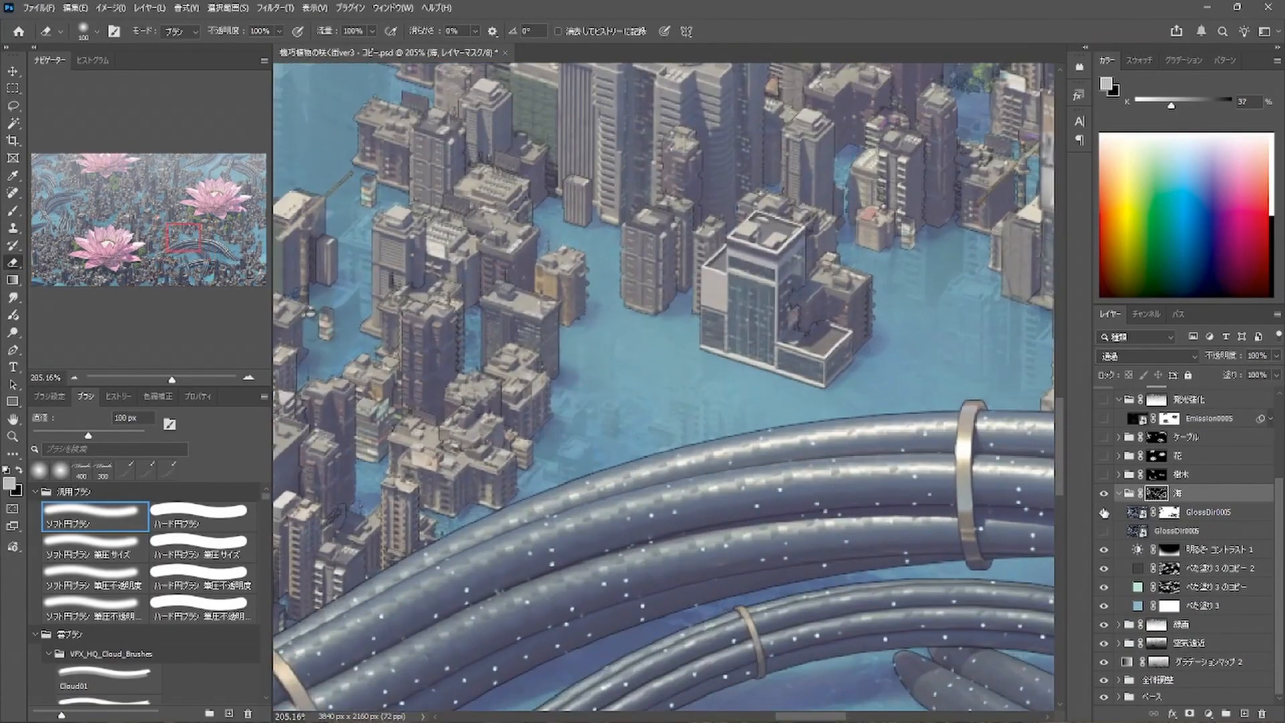
click(1103, 512)
click(1103, 512)
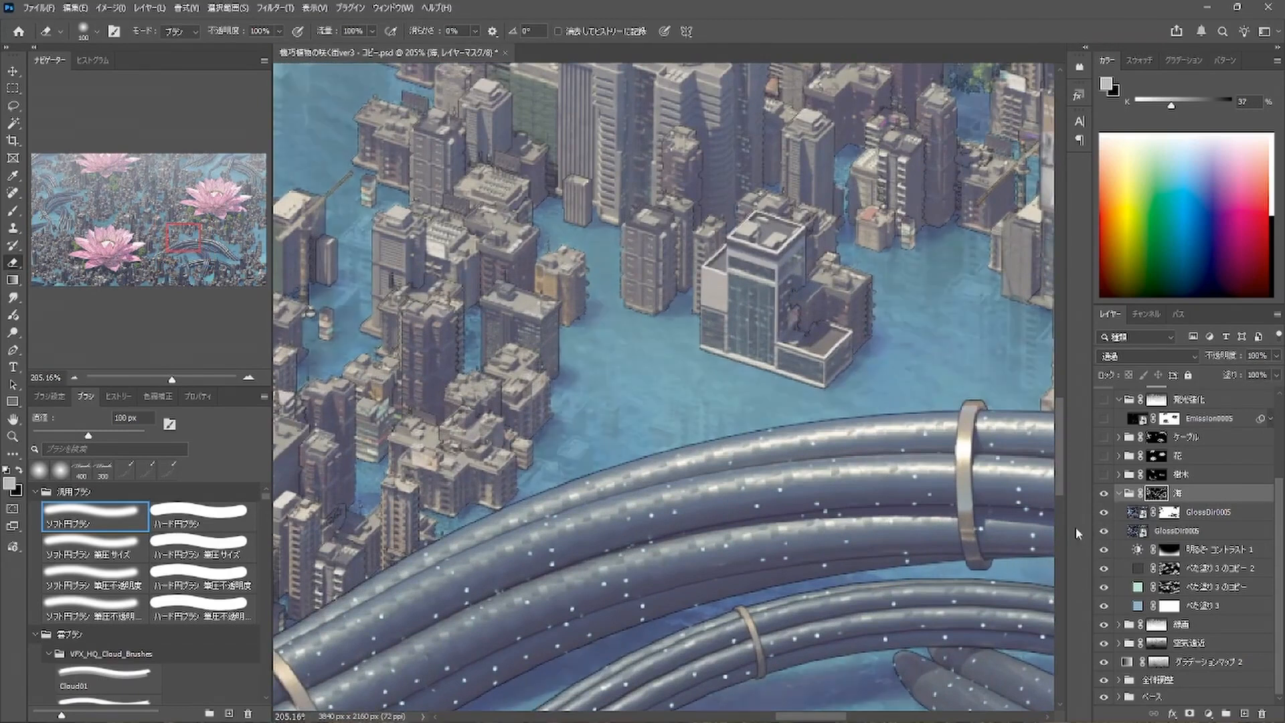
Collapse the 海 group, inspect the 樹木 group's mask and show that group, comparing the trees with and without it.
click(1118, 493)
key(ctrl+0)
alt+click(1154, 586)
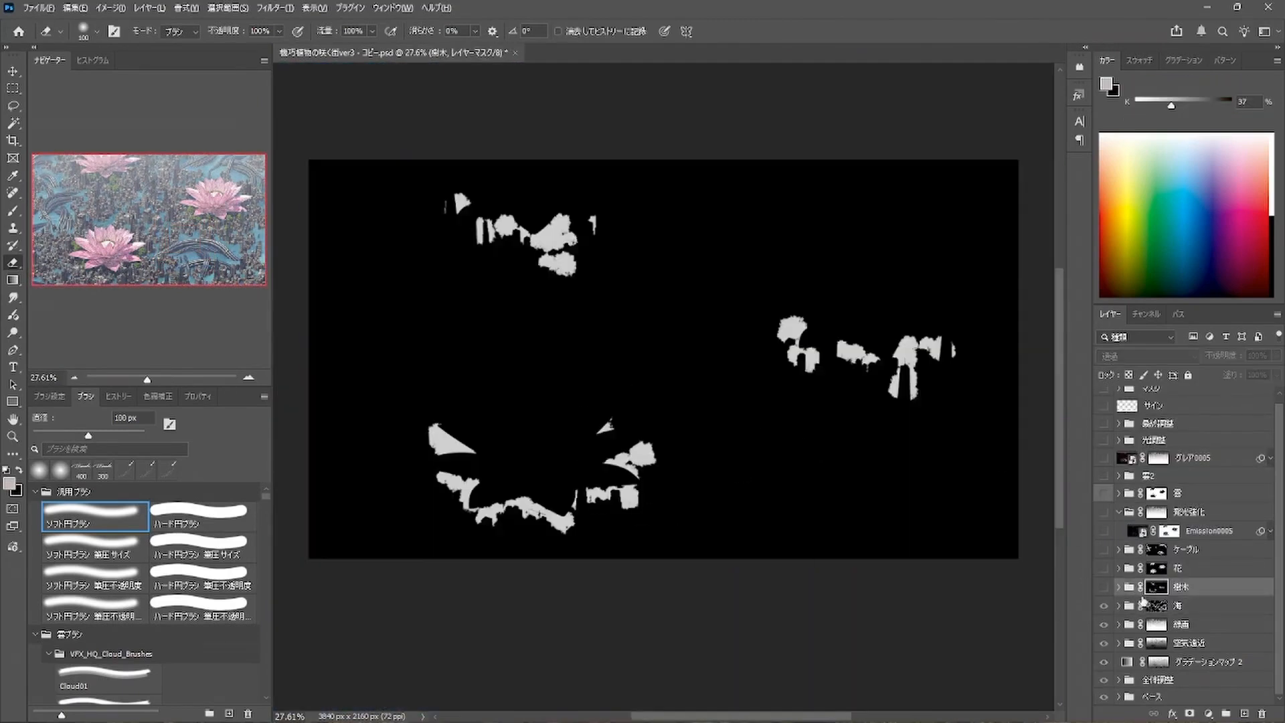
alt+click(1157, 589)
alt+scroll(663, 462, up, 10)
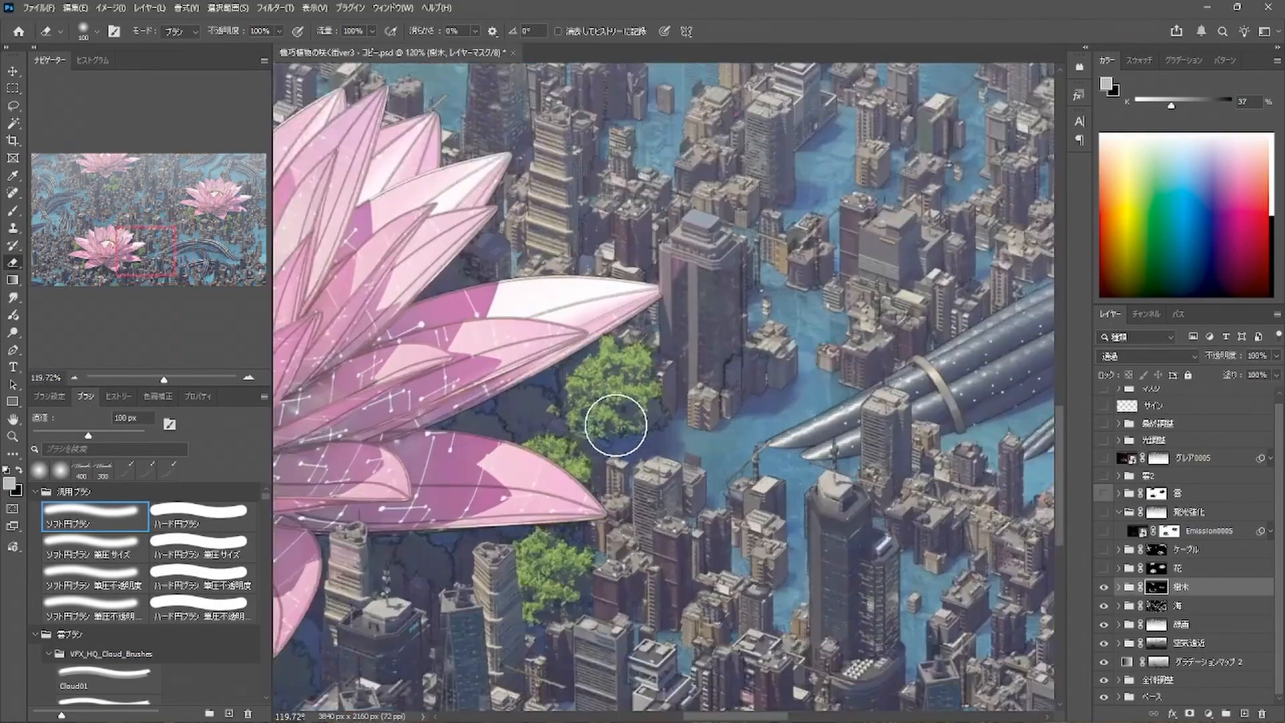
click(1104, 586)
click(1104, 587)
alt+scroll(728, 423, down, 8)
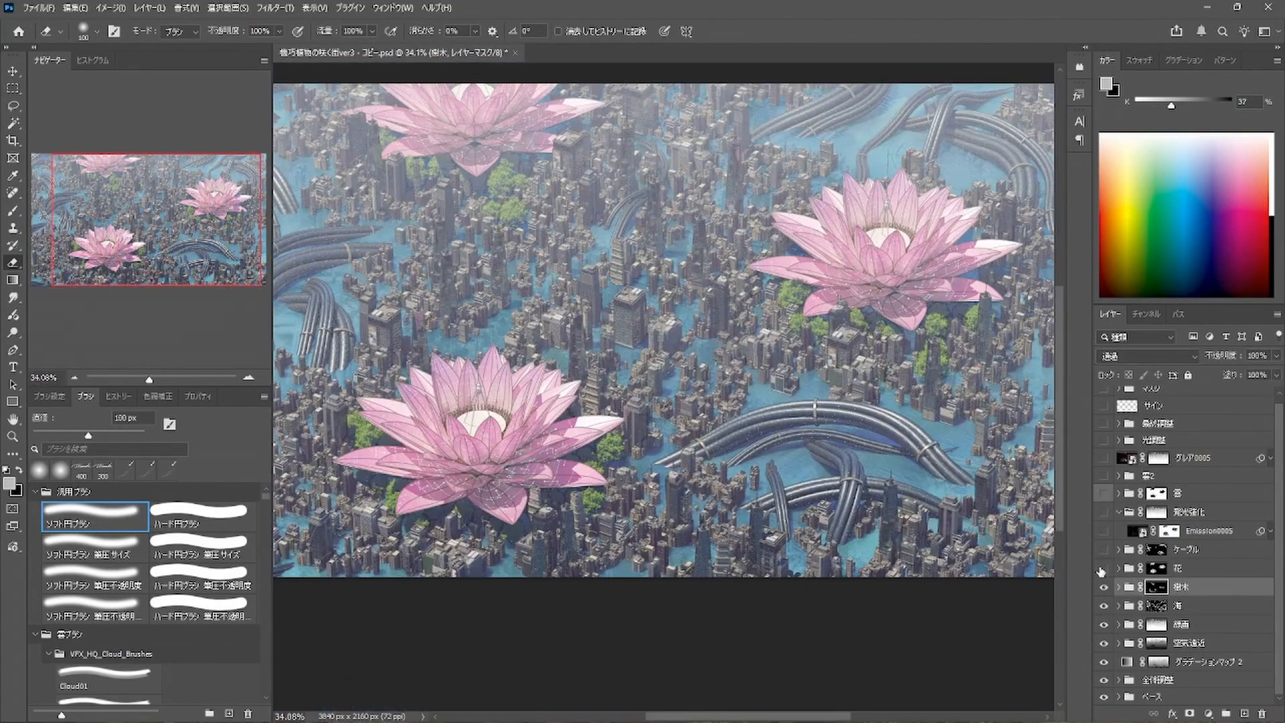
View the 花 group's mask and make the group visible, checking its effect on the flowers.
alt+click(1155, 569)
click(1101, 570)
drag(630, 283, 673, 358)
drag(697, 257, 665, 219)
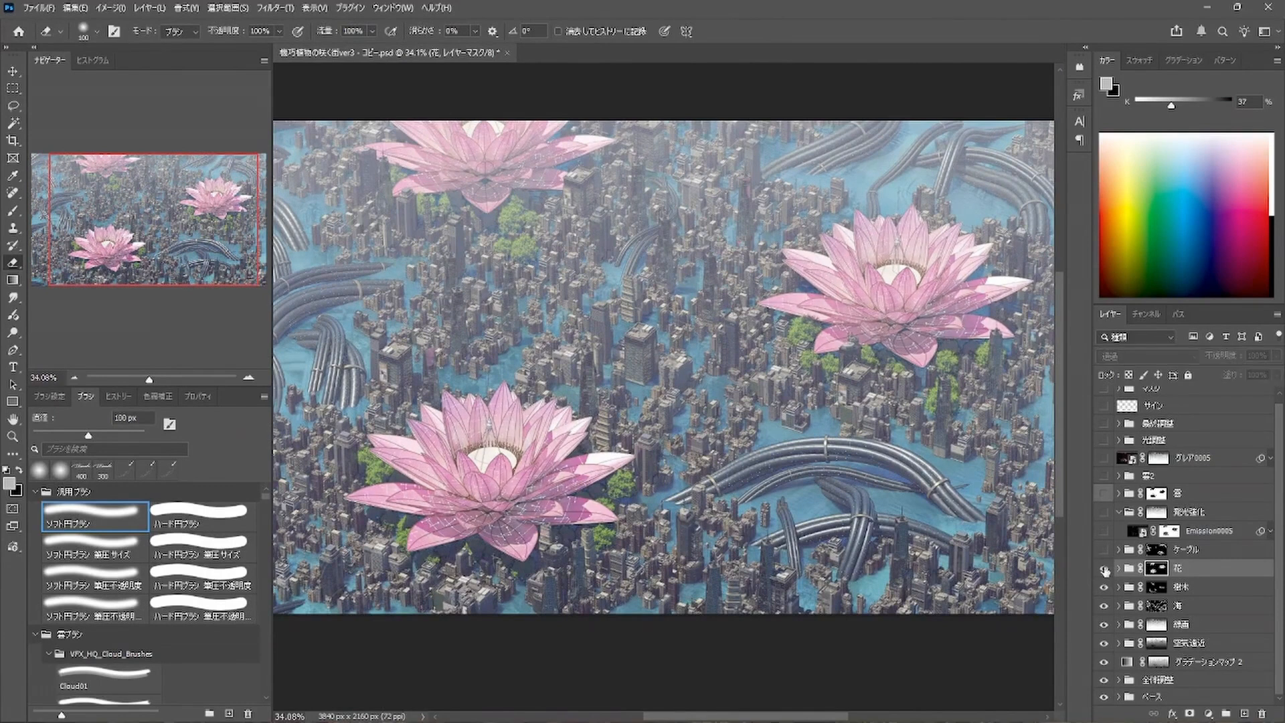
View the ケーブル group's layer mask on its own and make the group visible.
alt+scroll(1040, 522, down, 2)
alt+click(1155, 550)
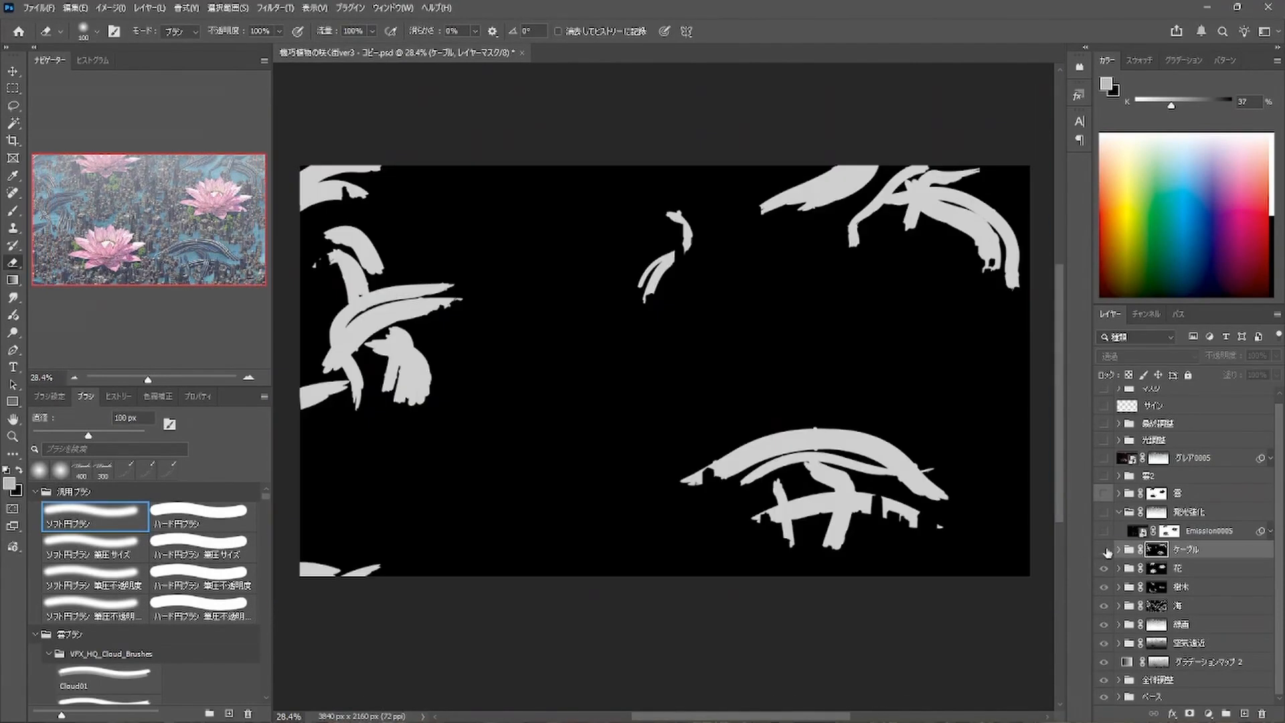
click(1105, 551)
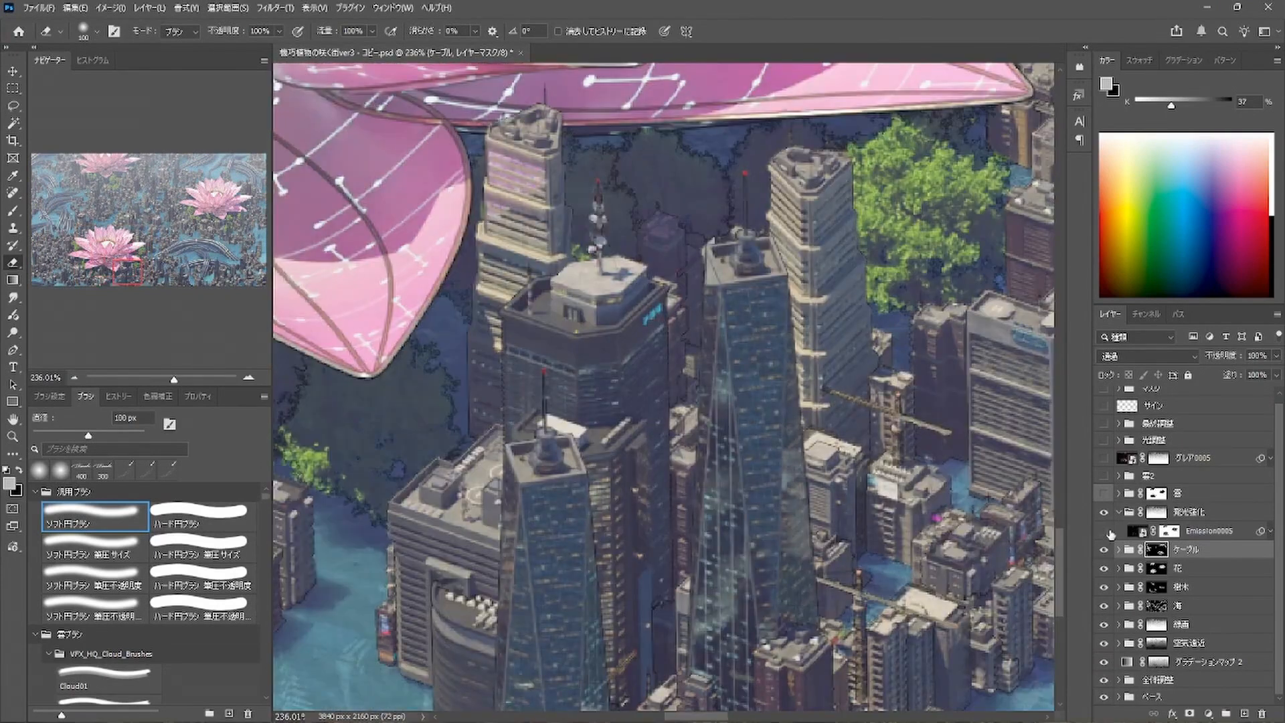
Make the Emission0005 layer in the 発光強化 group visible, checking its glow on the building windows up close.
click(1105, 531)
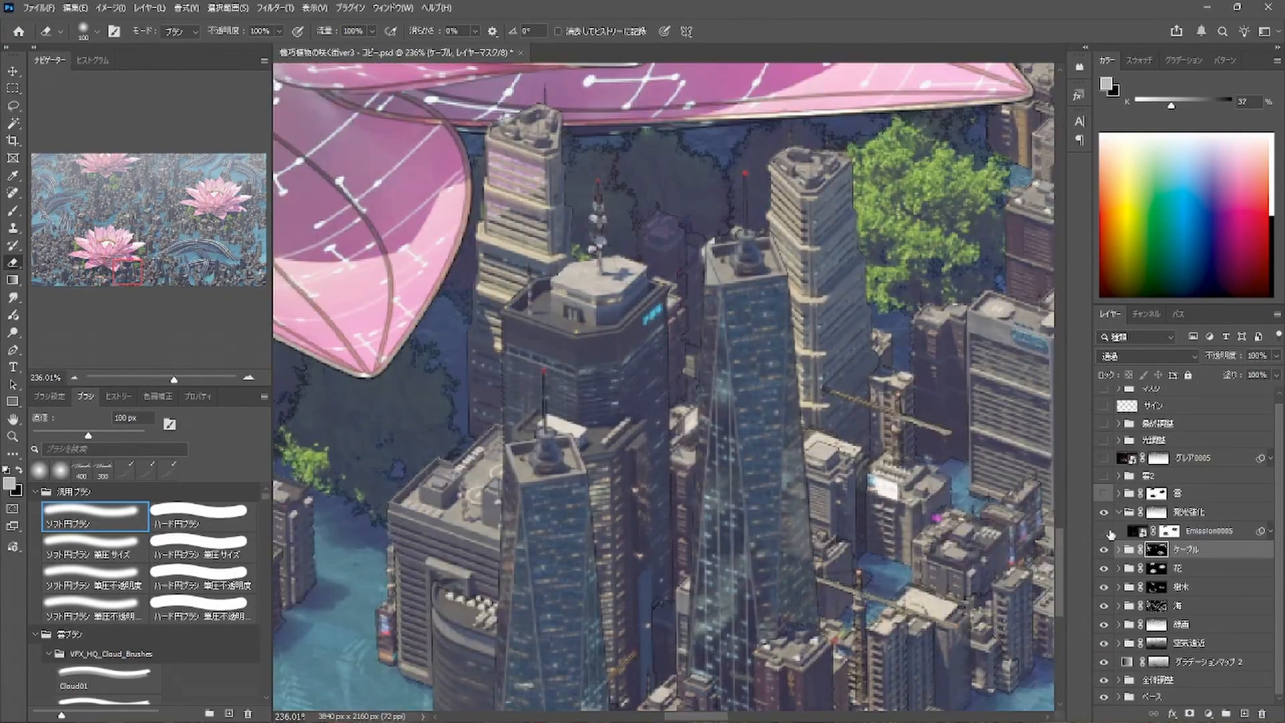
click(1103, 530)
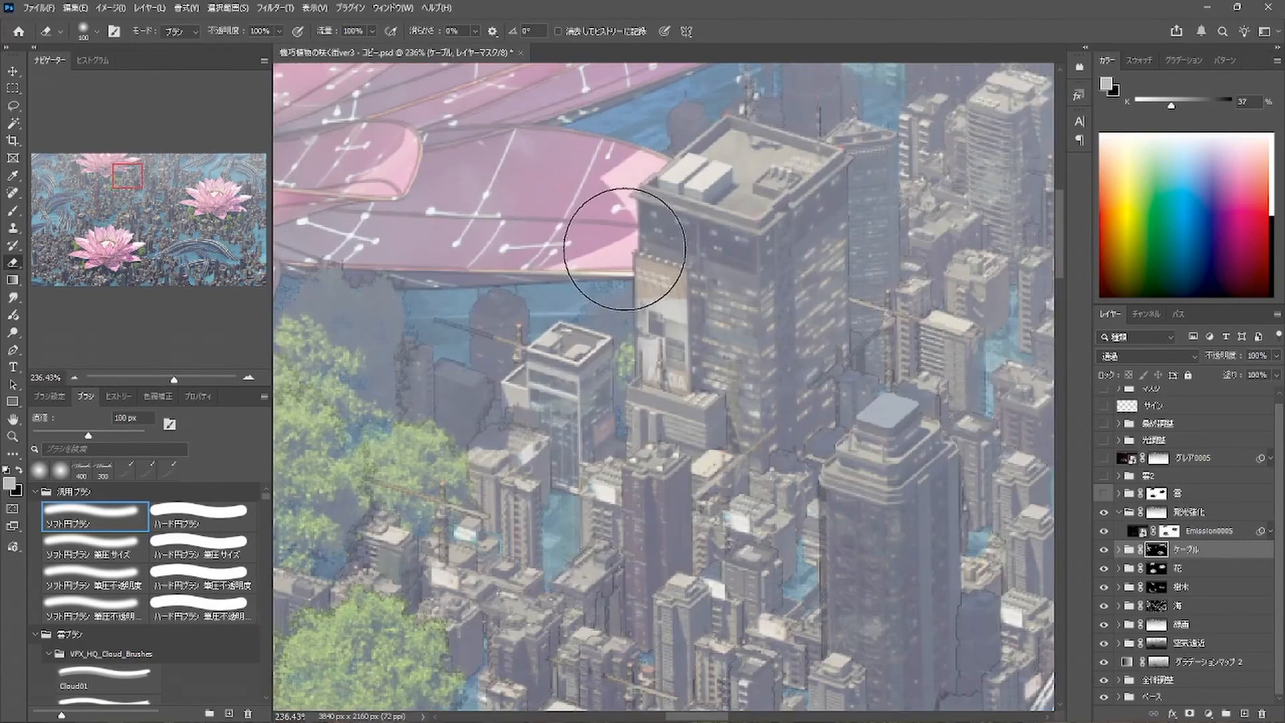
drag(639, 281, 698, 273)
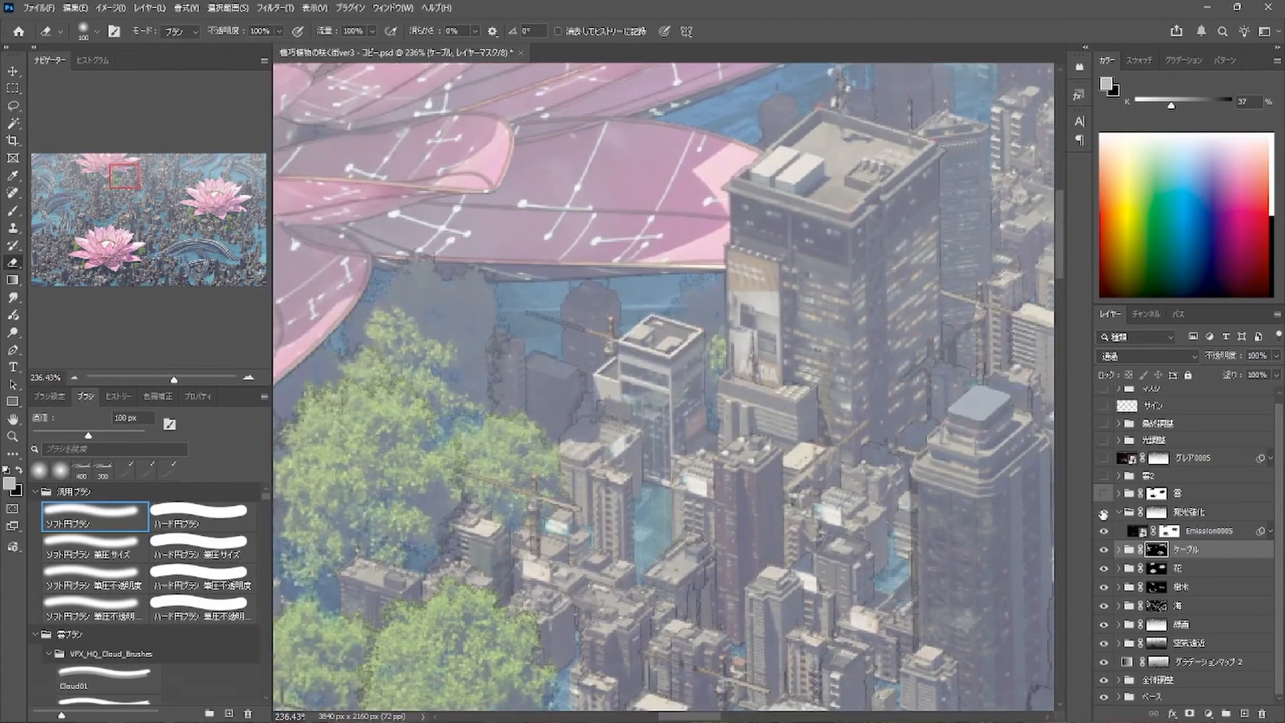
key(ctrl+0)
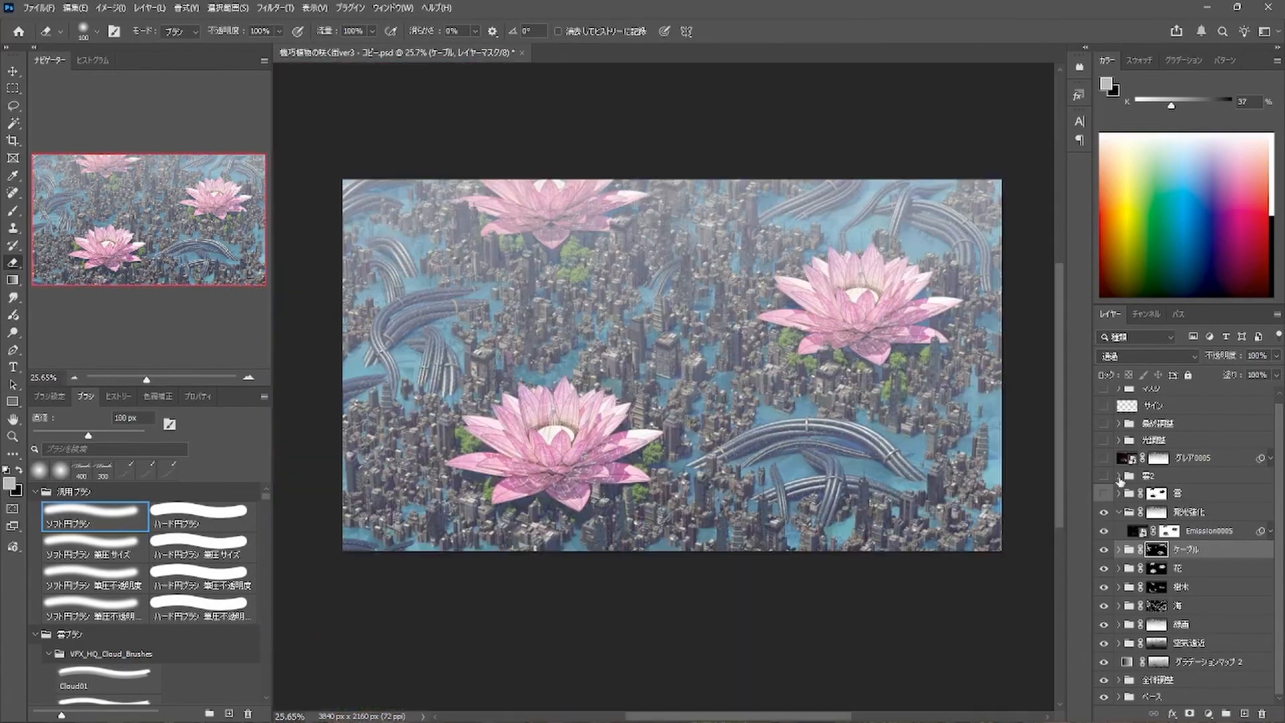
Expand and show the 雲2 group, hiding its 雲 薄め layer and both べた塗り 6 fill layers.
click(1118, 476)
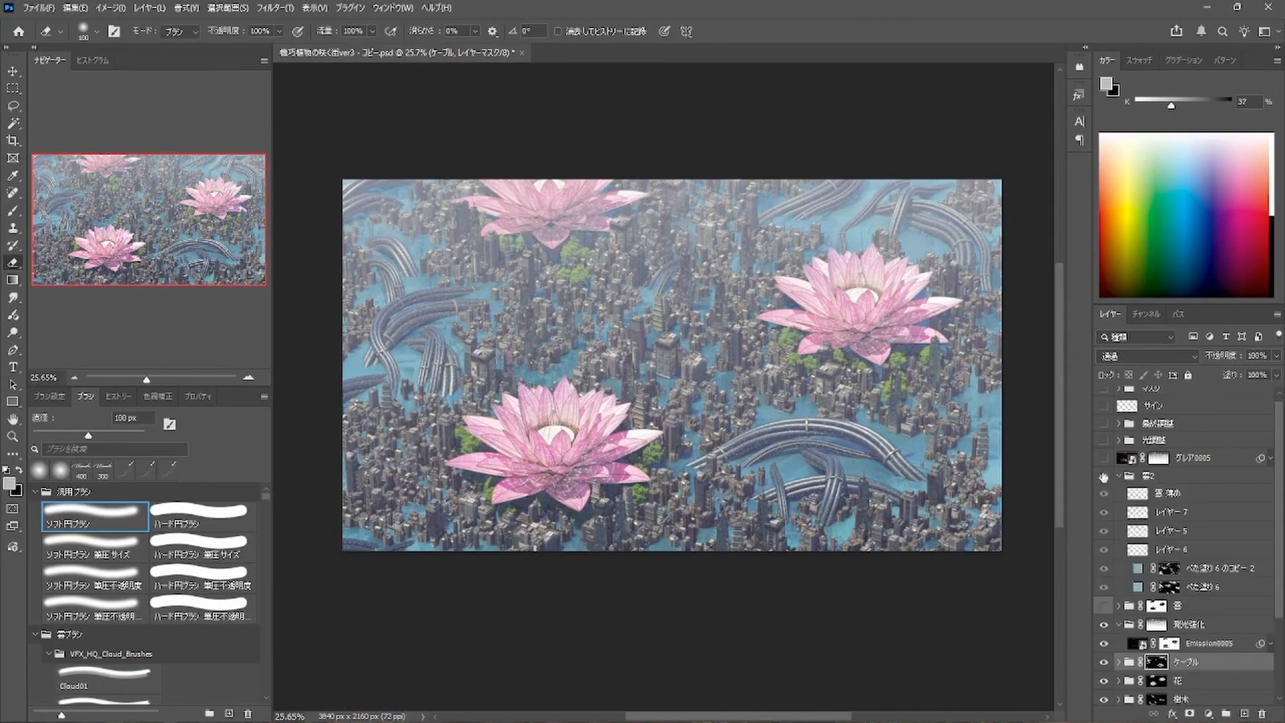
click(1104, 477)
alt+scroll(504, 400, up, 5)
click(1105, 495)
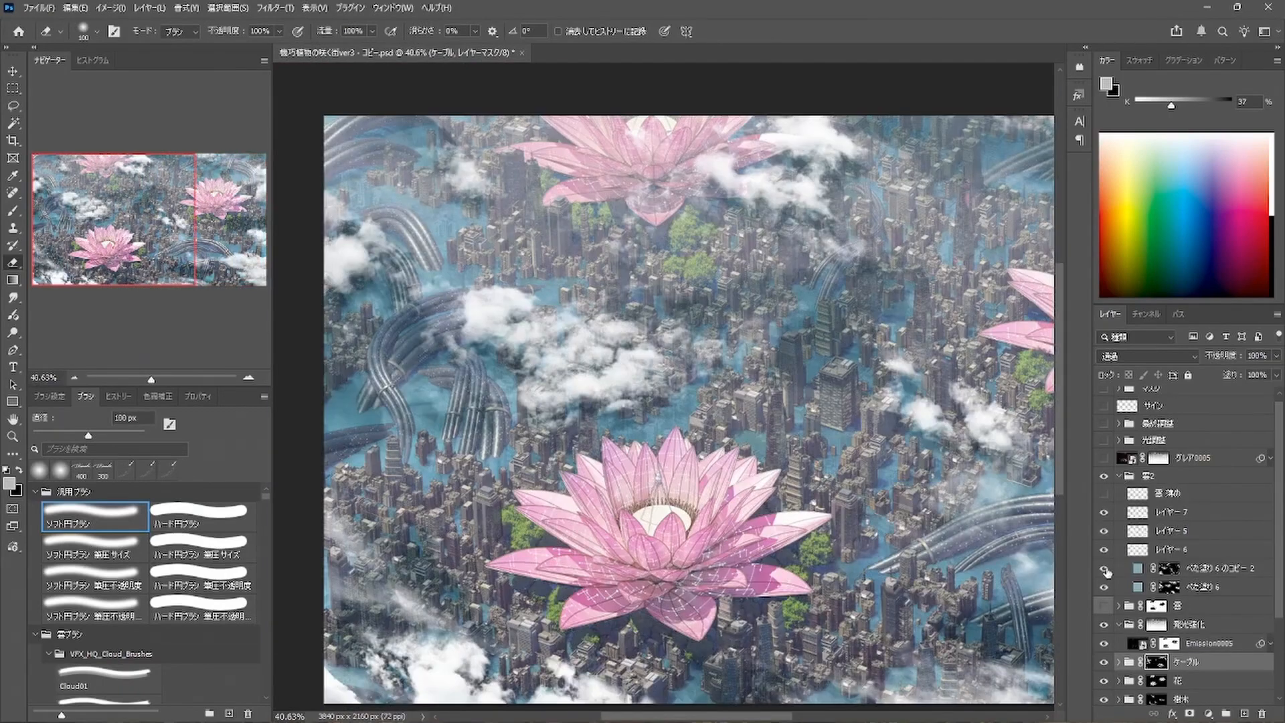
click(1105, 570)
click(1106, 588)
Inspect the clouds up close and make the べた塗り 6 のコピー 2 fill layer visible.
drag(694, 417, 643, 383)
drag(566, 340, 631, 336)
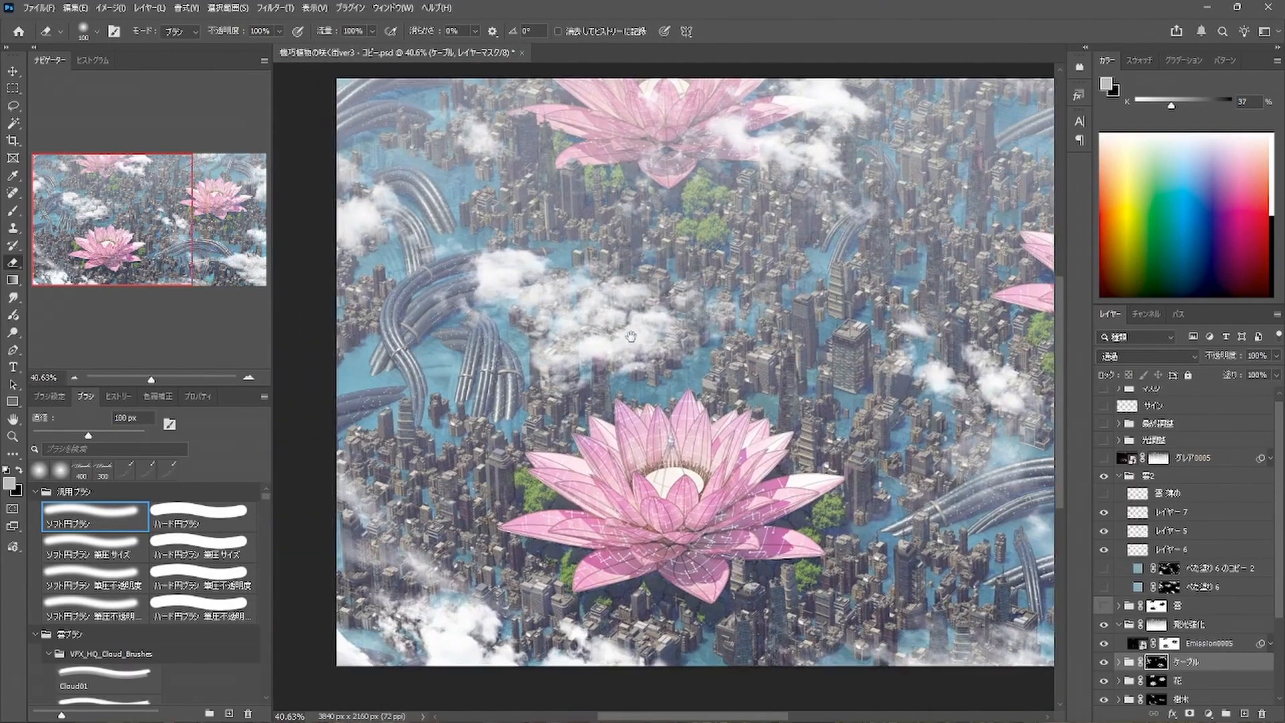
alt+scroll(598, 382, up, 2)
alt+scroll(689, 426, down, 5)
alt+scroll(506, 392, up, 6)
drag(506, 390, 623, 419)
click(1105, 570)
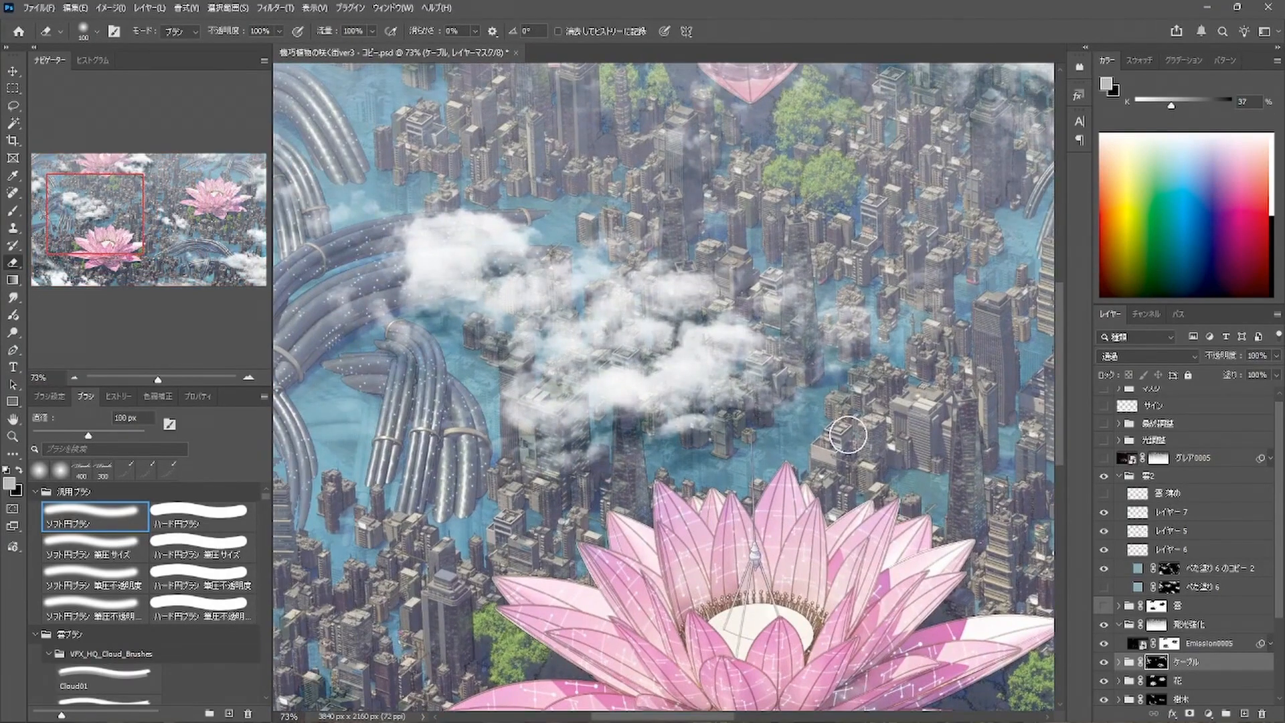
Compare the full image with the べた塗り 6 fill layer on and off, leaving the layer visible.
alt+scroll(793, 462, down, 5)
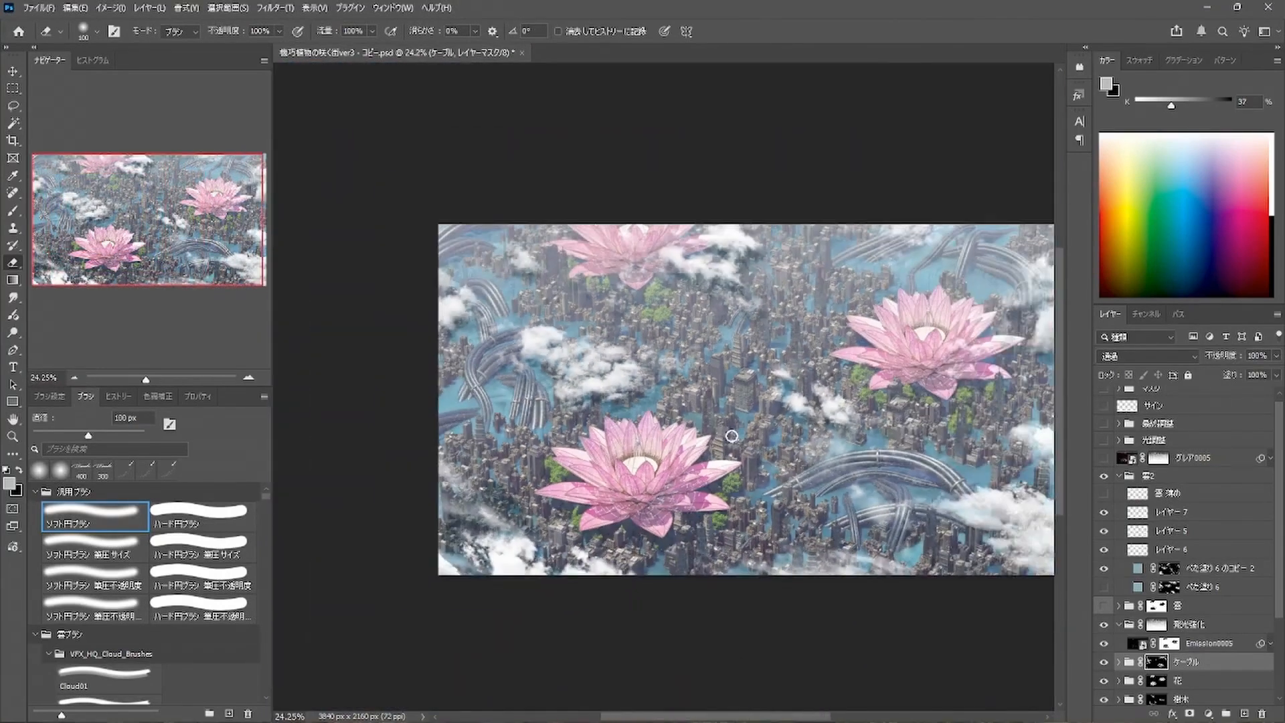
drag(832, 476, 734, 443)
click(1105, 589)
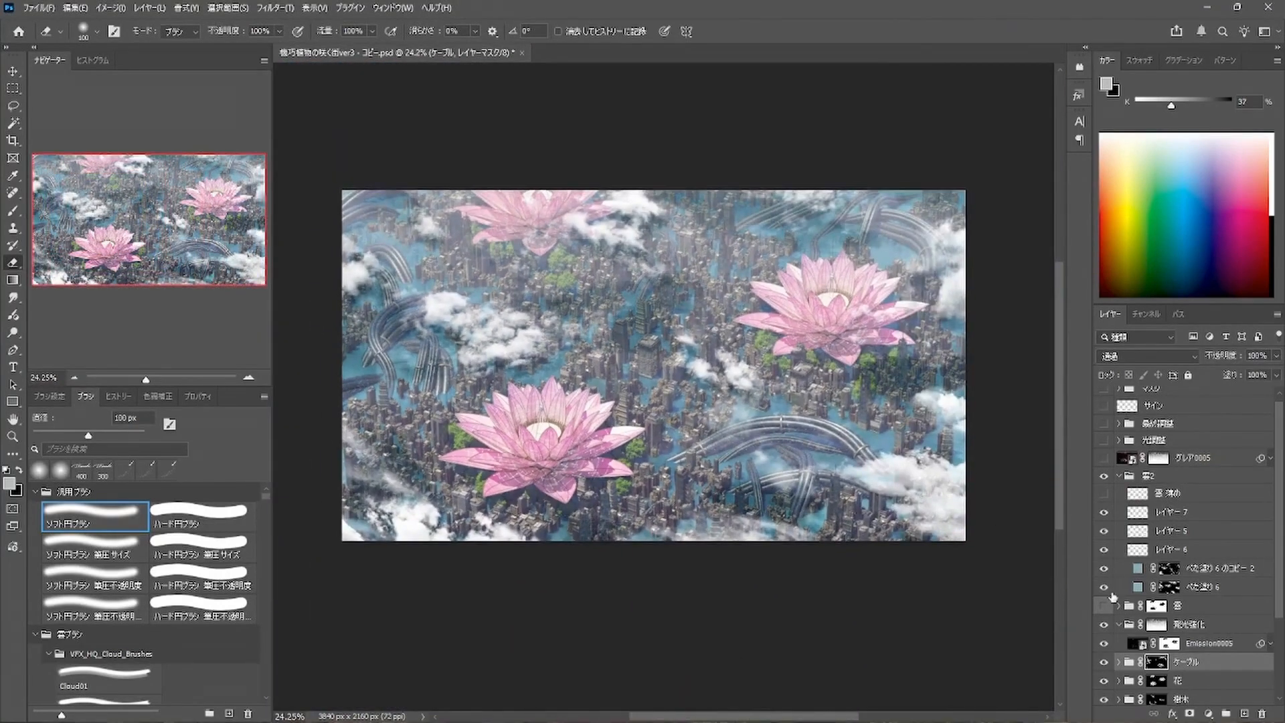
click(1104, 587)
click(1105, 588)
click(1104, 588)
click(1105, 587)
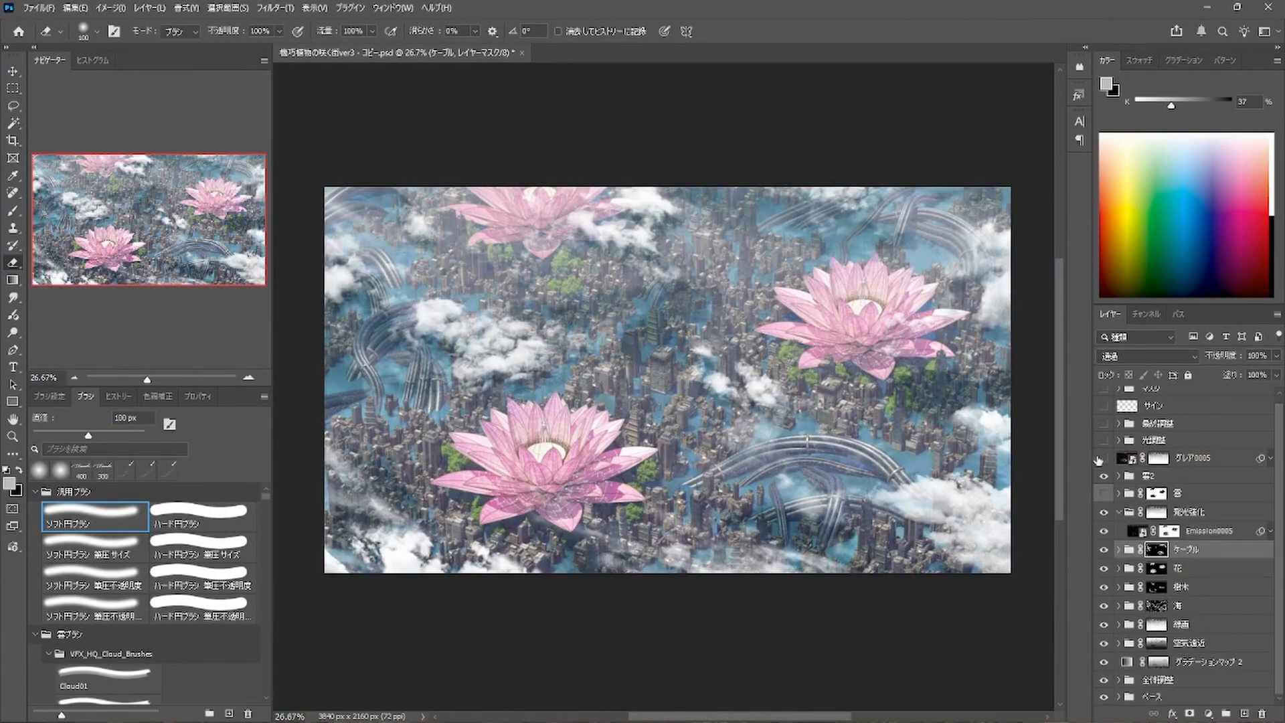
Make the グレア0005 glare layer and the 光調整 group visible.
click(1104, 459)
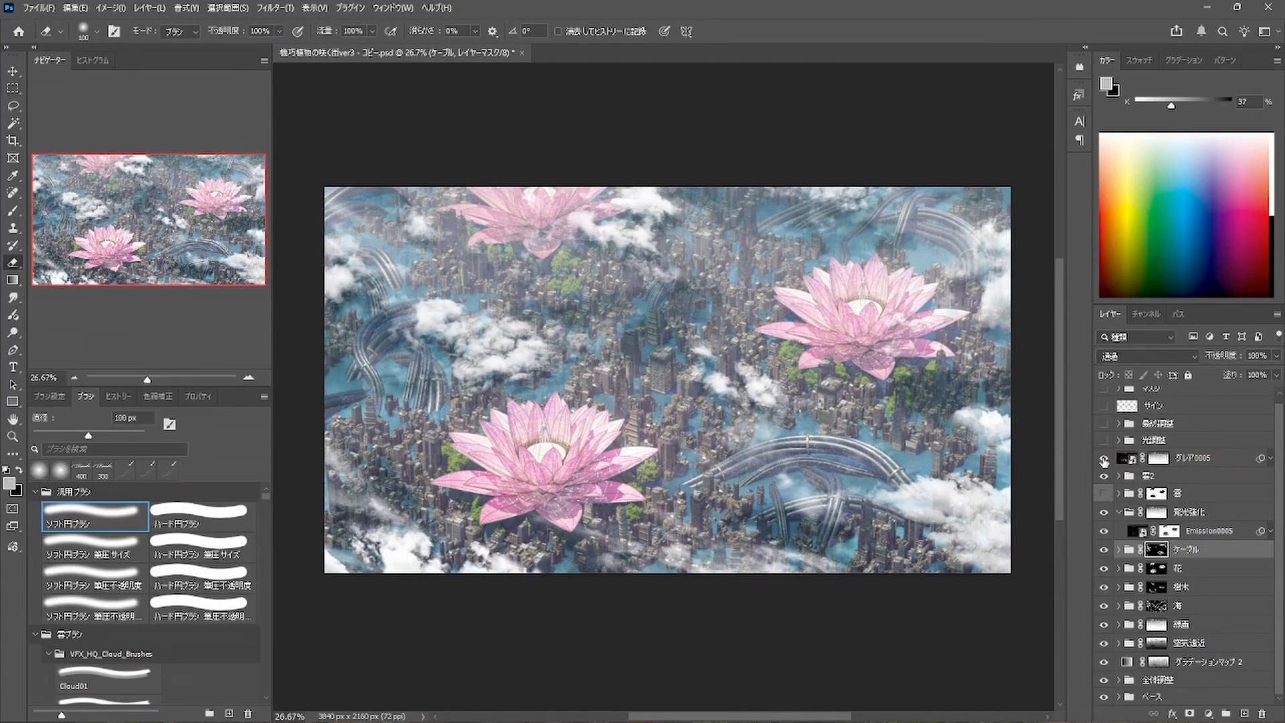
click(1105, 459)
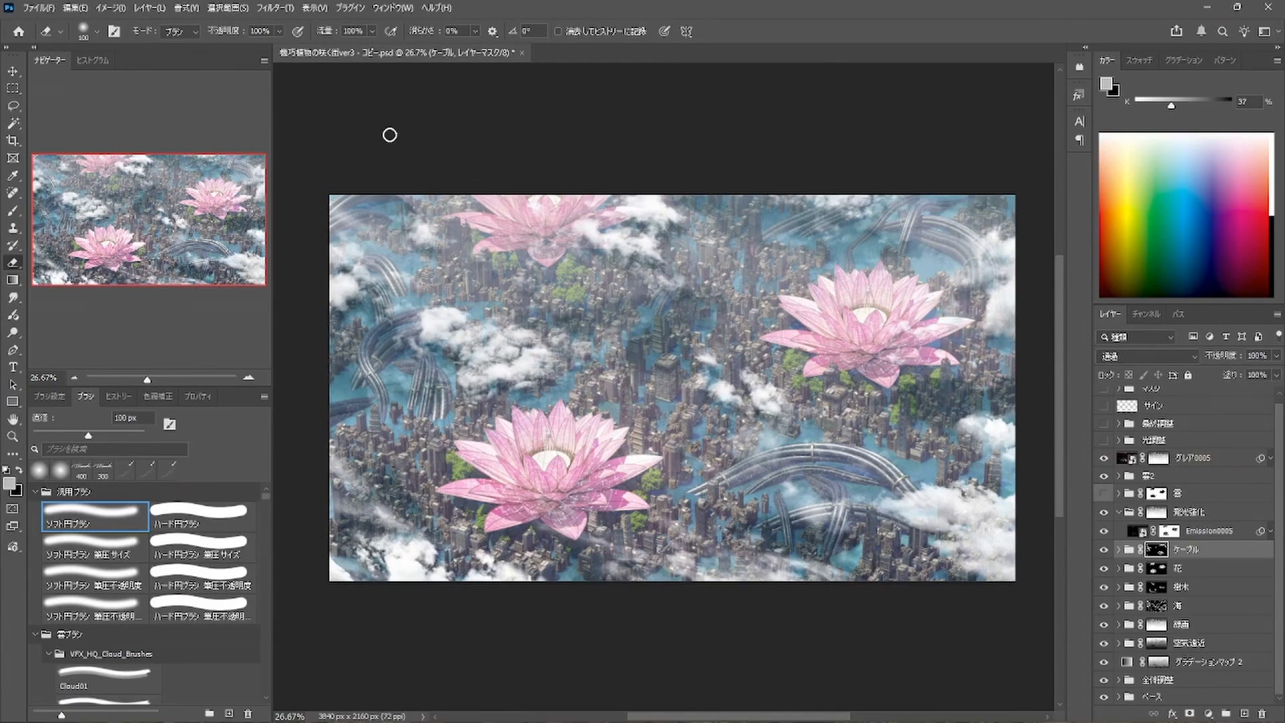
click(1104, 440)
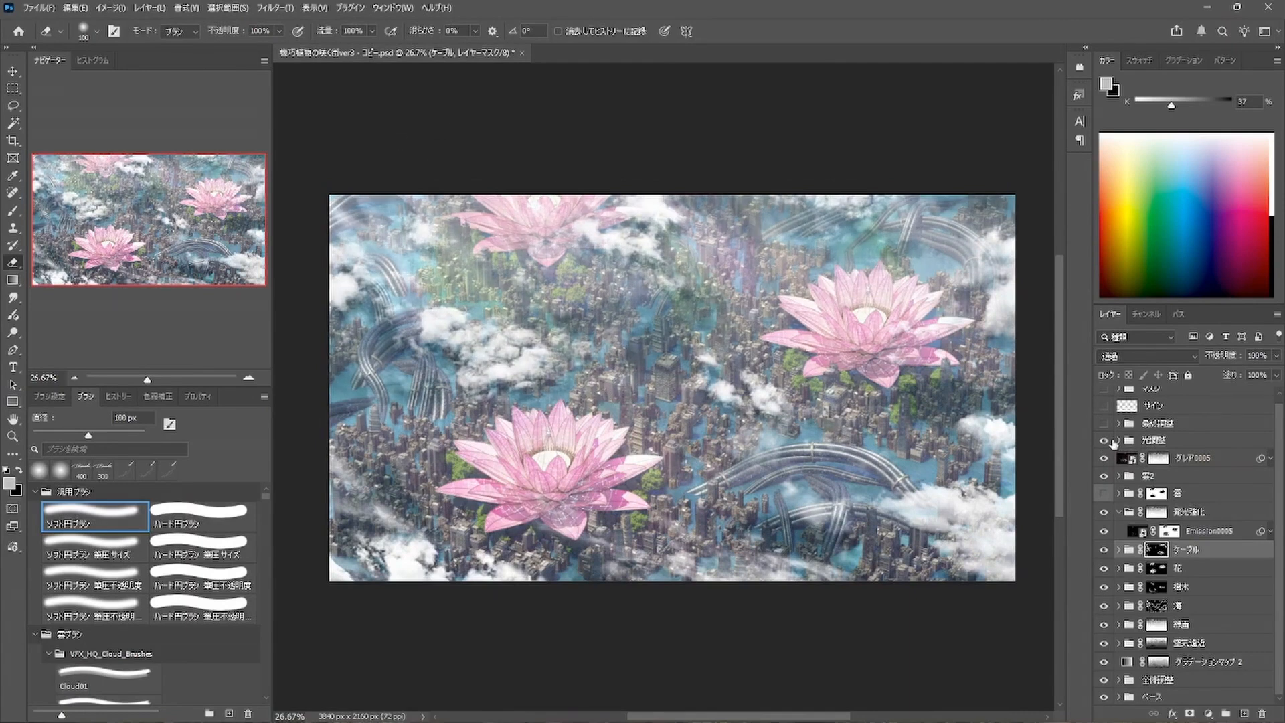
Expand the 光調整 group to inspect its layers, collapse it, and make the 最終調整 group visible.
click(1118, 440)
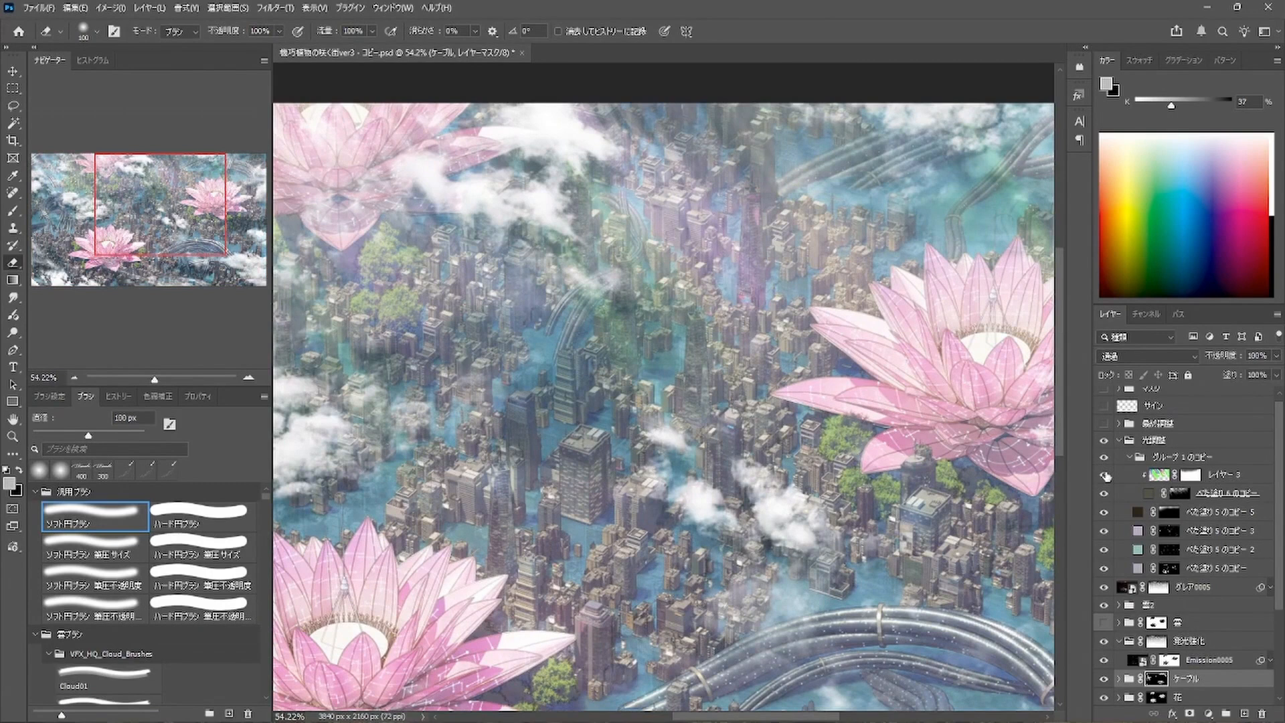
alt+scroll(664, 327, down, 5)
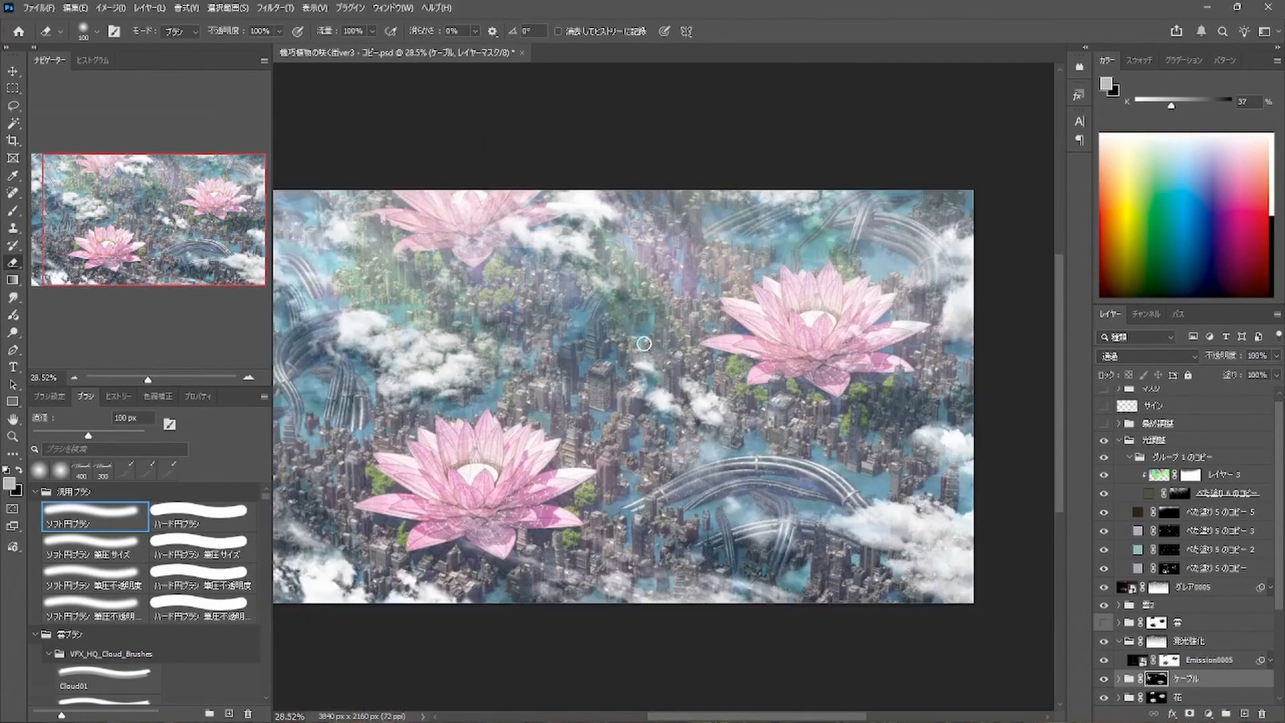
alt+scroll(664, 327, up, 2)
click(1118, 440)
click(1103, 423)
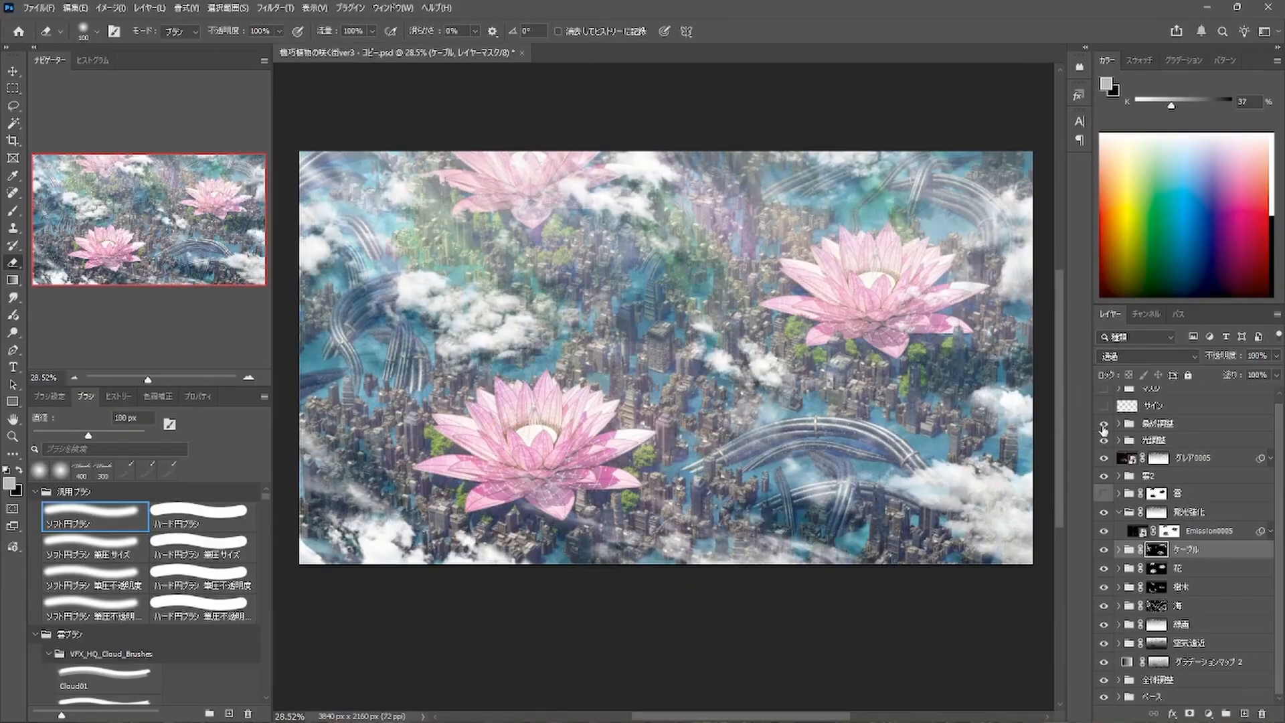